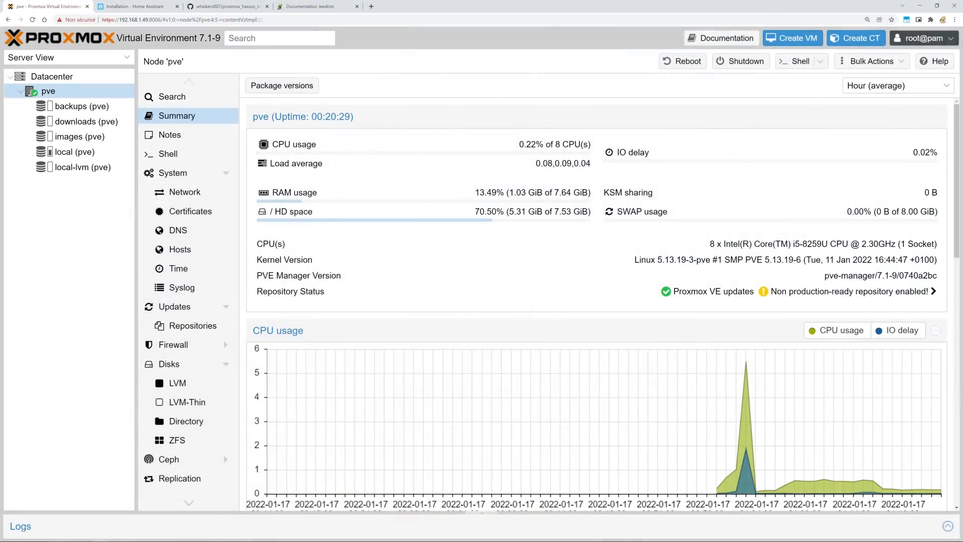
Highlight the 7.1 version number in the pve node summary title, then clear the selection.
{"action": "left_click_drag", "start_coordinate": [213, 39], "coordinate": [200, 52]}
{"action": "left_click", "coordinate": [200, 51]}
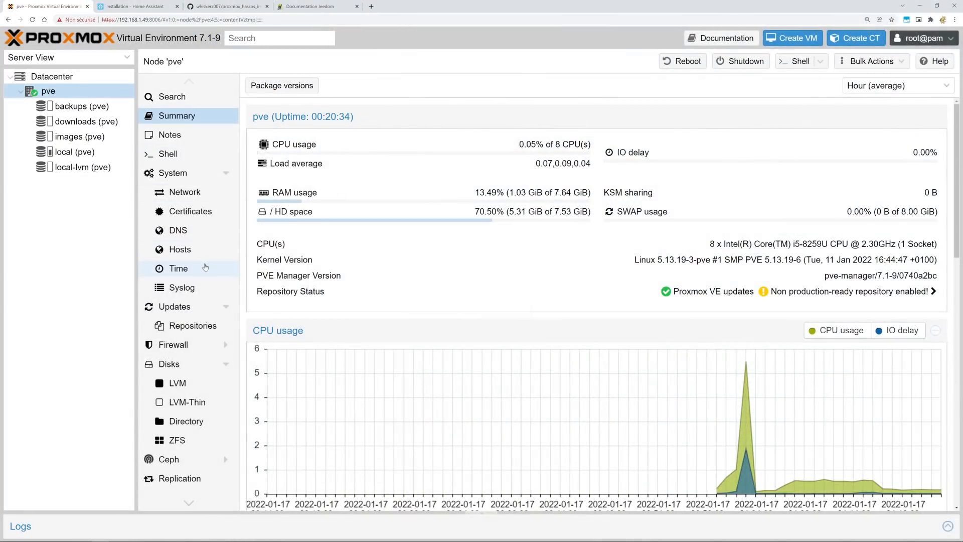
Check the pve node for package updates, return to its Summary, and skim the Jeedom documentation.
{"action": "left_click", "coordinate": [186, 308]}
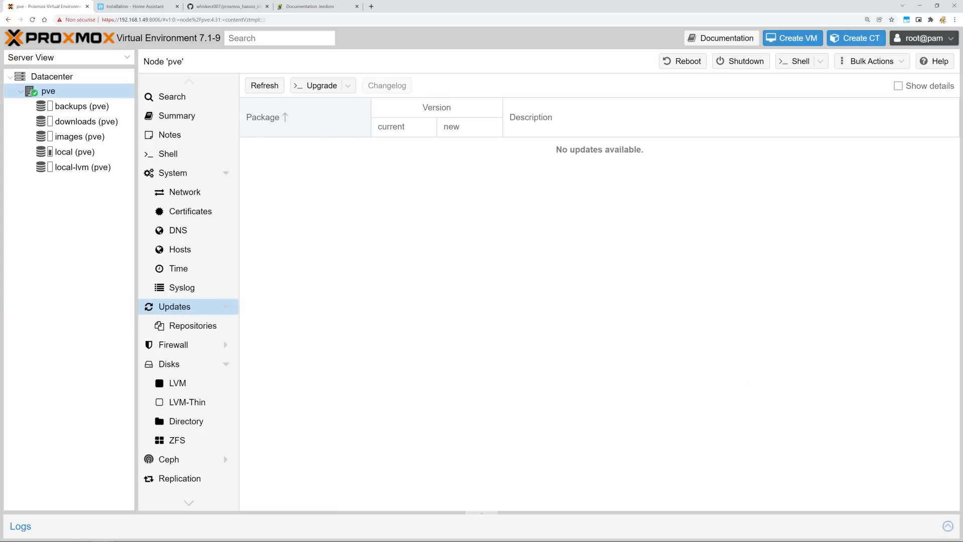
{"action": "left_click", "coordinate": [176, 116]}
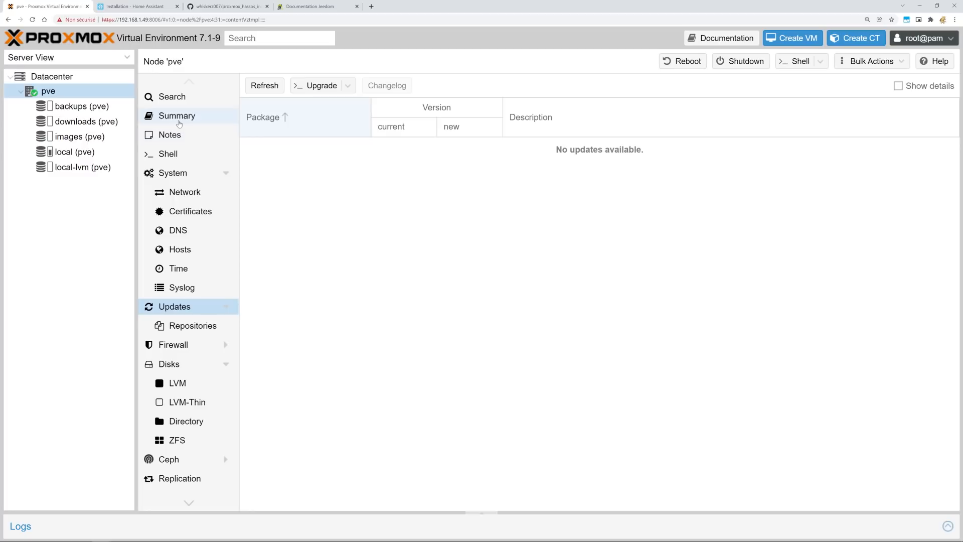
{"action": "left_click", "coordinate": [140, 7]}
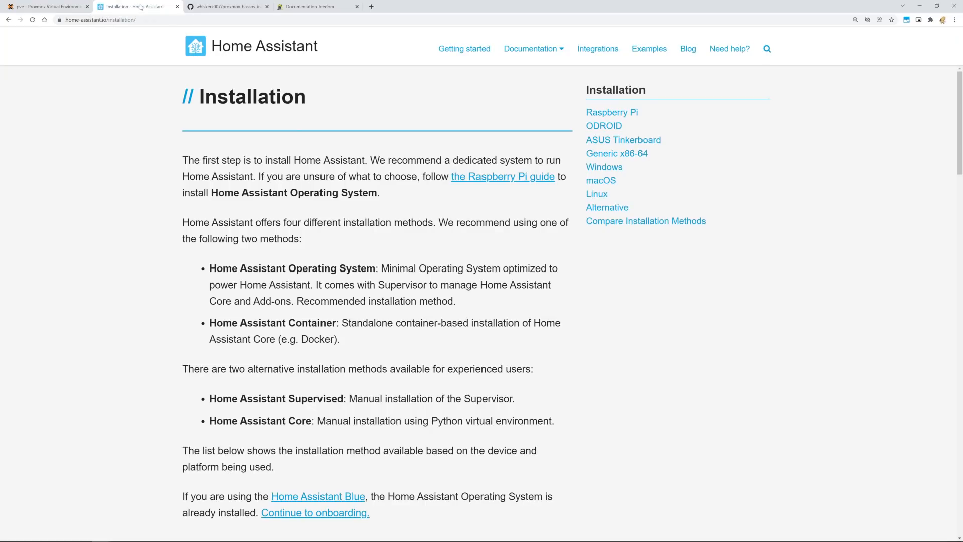
{"action": "left_click", "coordinate": [301, 7]}
{"action": "left_click", "coordinate": [152, 7]}
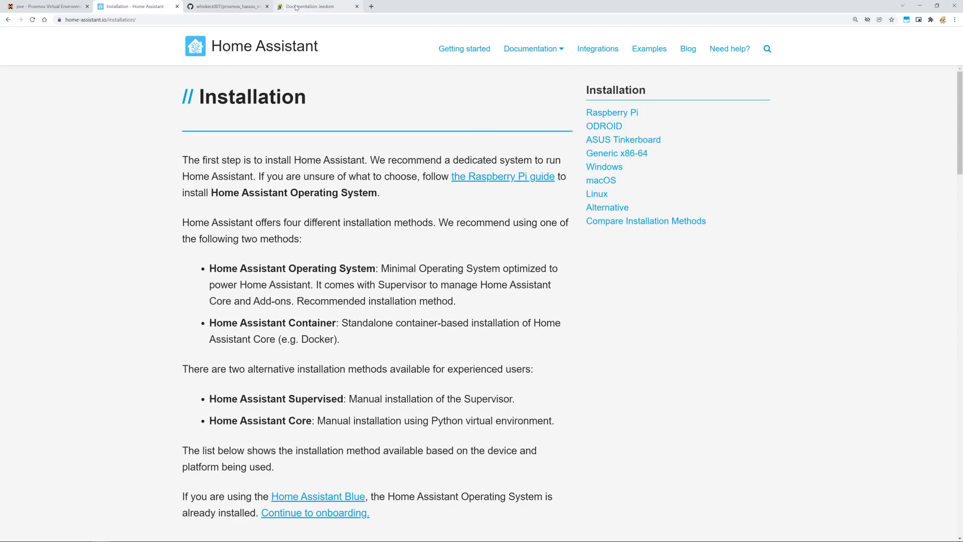
{"action": "left_click", "coordinate": [320, 7]}
{"action": "scroll", "coordinate": [272, 139], "scroll_direction": "up", "scroll_amount": 5}
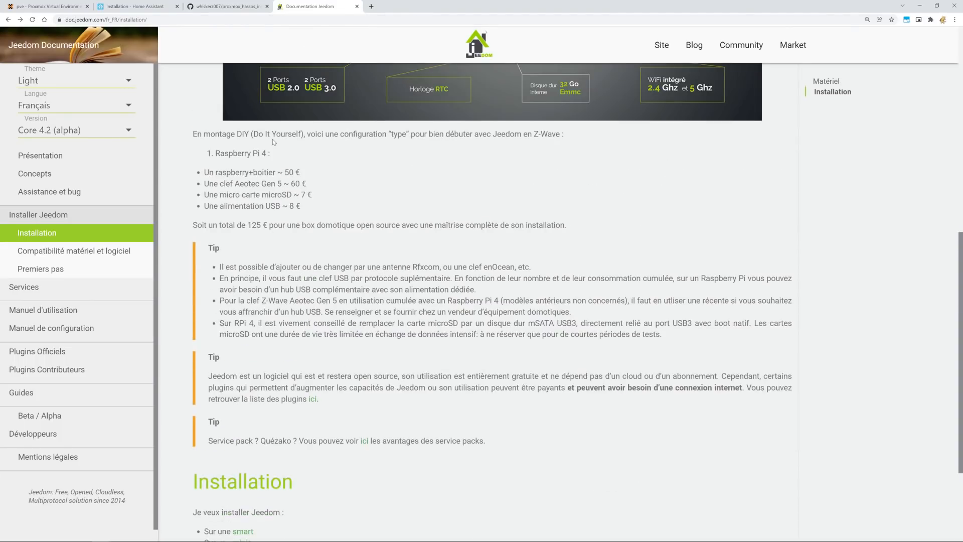
{"action": "scroll", "coordinate": [264, 127], "scroll_direction": "down", "scroll_amount": 5}
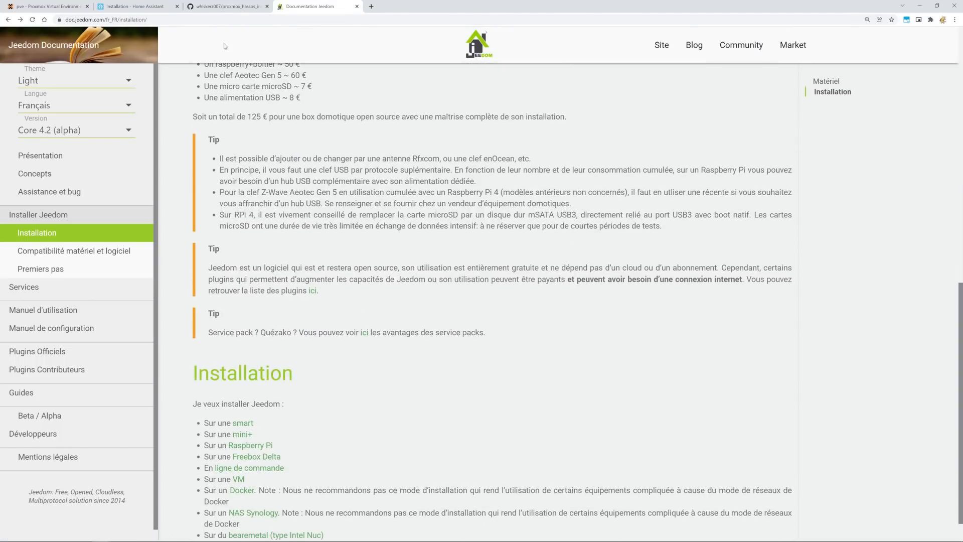
Compare the Home Assistant installation page, the Proxmox node summary and the Jeedom docs.
{"action": "left_click", "coordinate": [133, 6]}
{"action": "scroll", "coordinate": [216, 134], "scroll_direction": "down", "scroll_amount": 1}
{"action": "scroll", "coordinate": [216, 135], "scroll_direction": "up", "scroll_amount": 1}
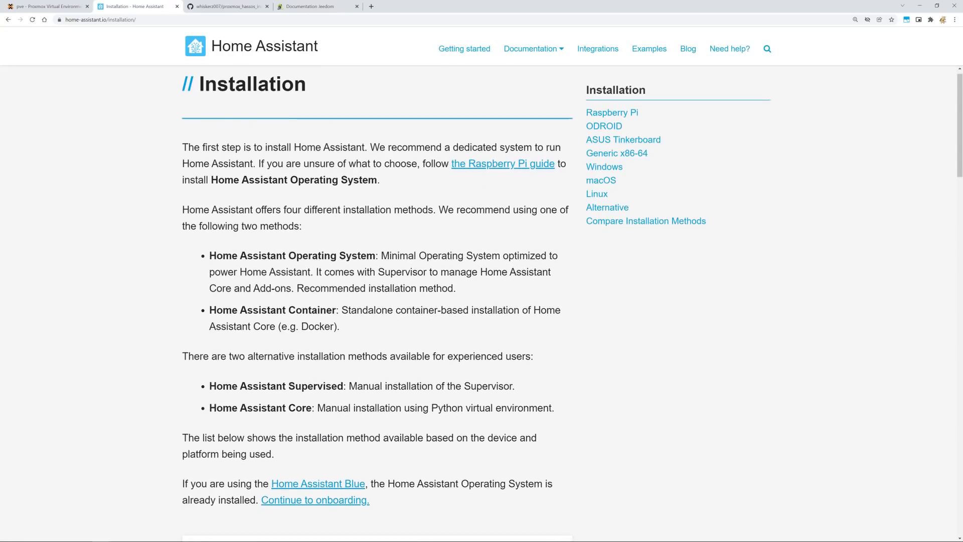
{"action": "left_click", "coordinate": [49, 6]}
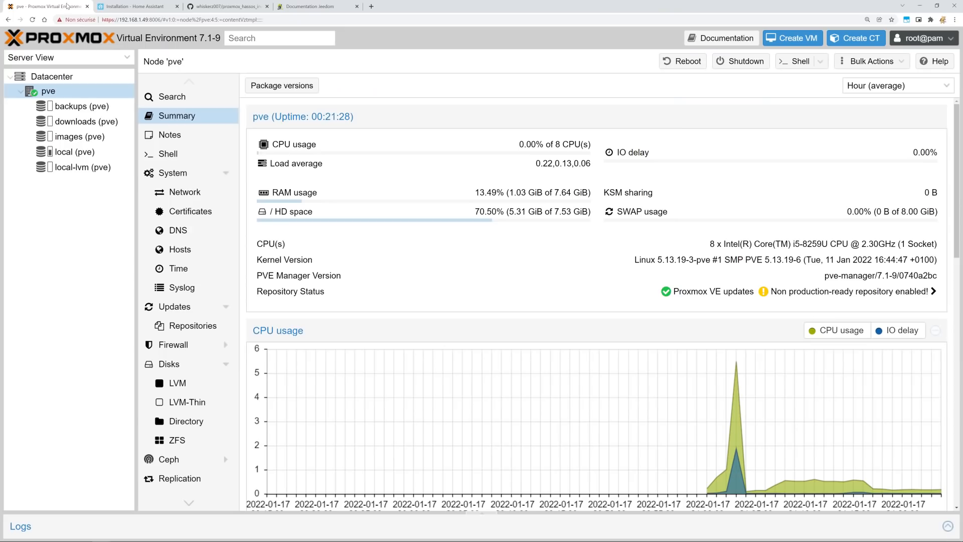
{"action": "left_click", "coordinate": [130, 6]}
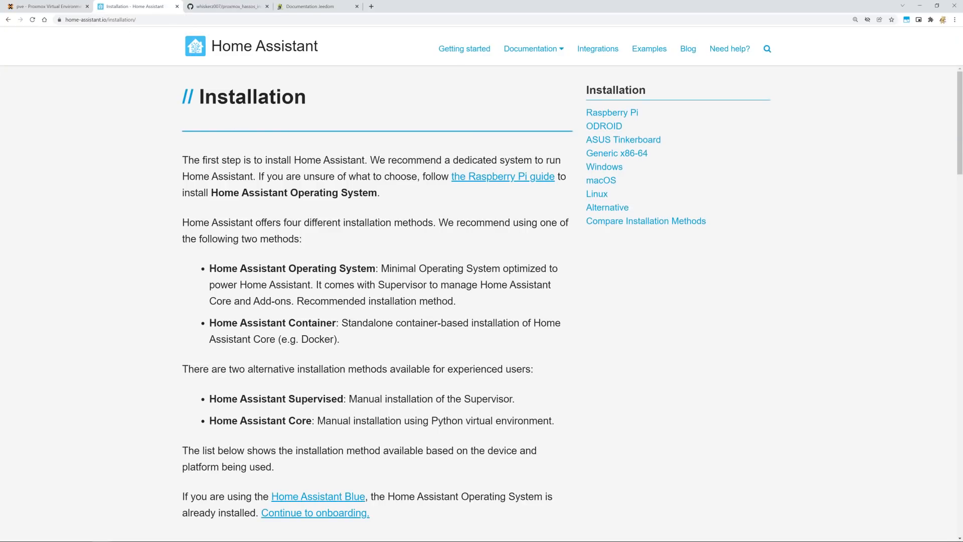
{"action": "left_click", "coordinate": [303, 6]}
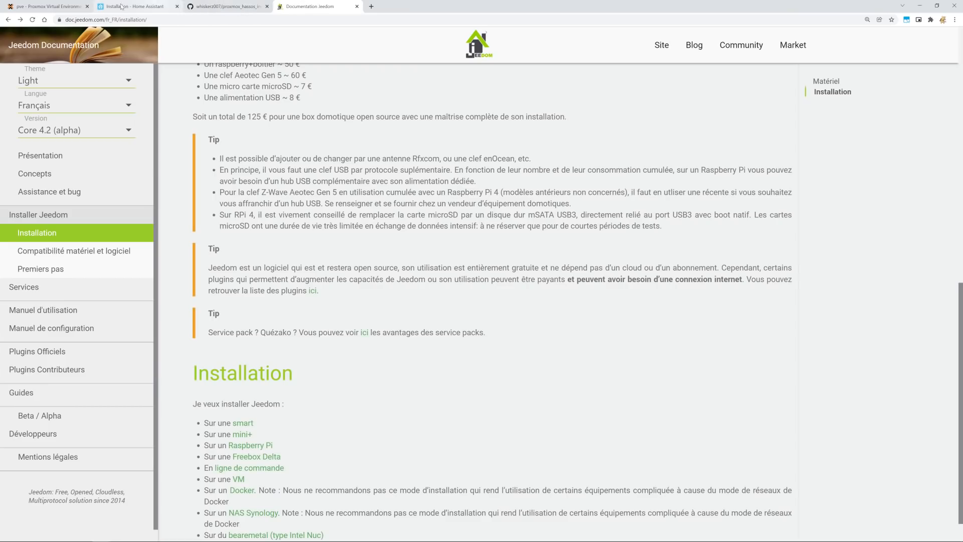
{"action": "left_click", "coordinate": [49, 10]}
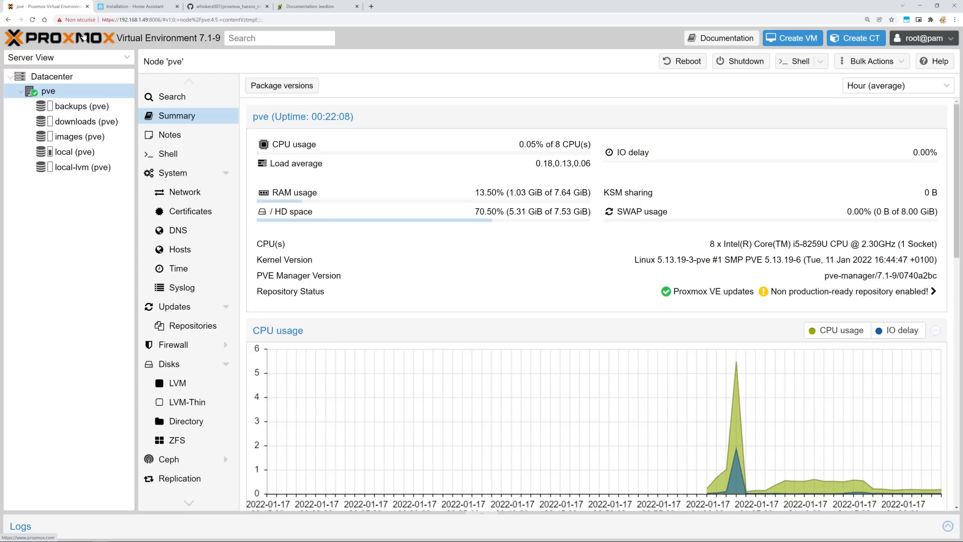
{"action": "left_click", "coordinate": [130, 5]}
Read the Home Assistant Operating System and Supervisor description, then open the proxmox_hassos_install repository.
{"action": "left_click_drag", "start_coordinate": [465, 300], "coordinate": [209, 269]}
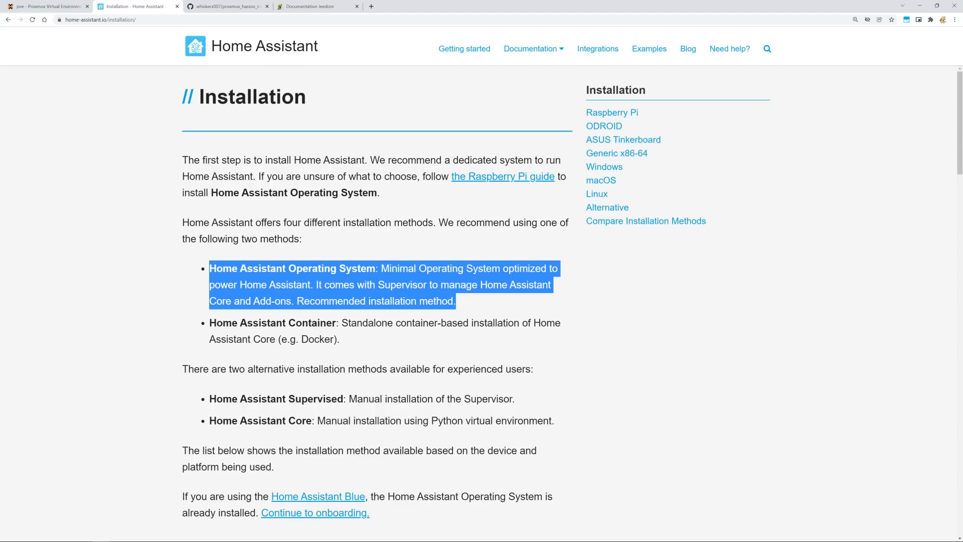
{"action": "left_click", "coordinate": [280, 279]}
{"action": "left_click_drag", "start_coordinate": [311, 284], "coordinate": [209, 284]}
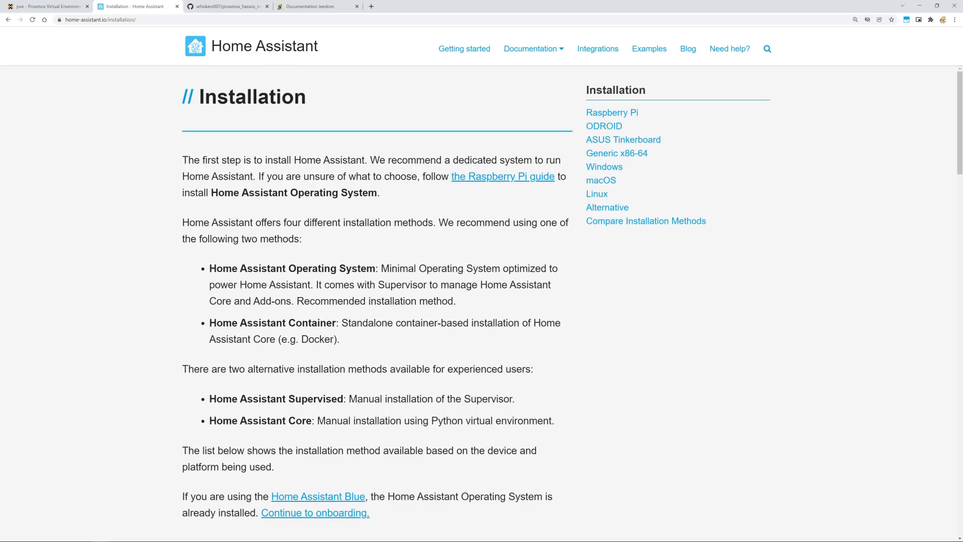
{"action": "double_click", "coordinate": [402, 285]}
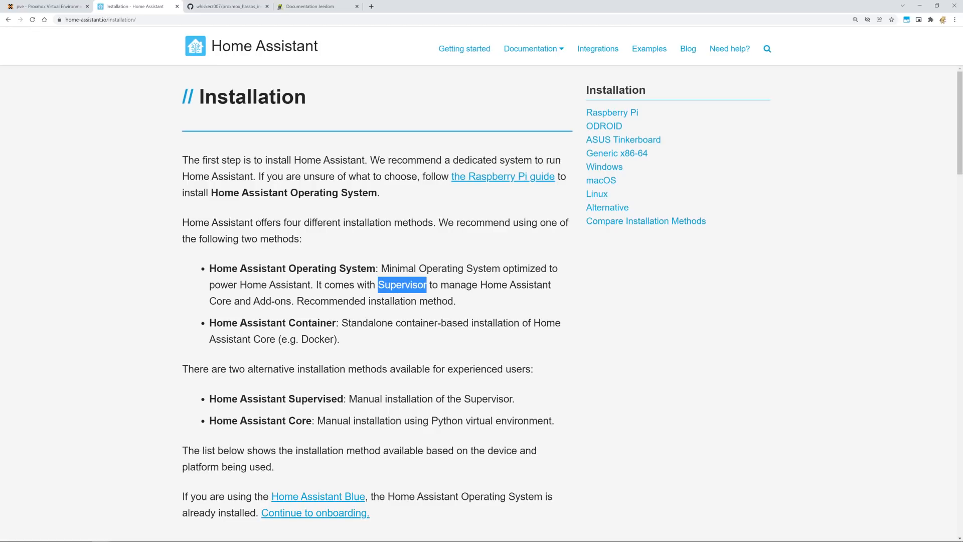
{"action": "left_click", "coordinate": [402, 285]}
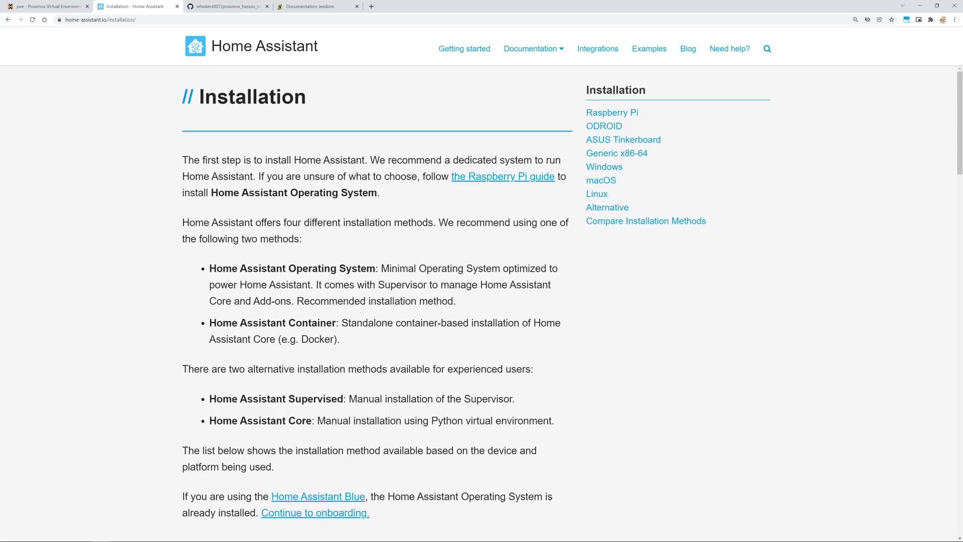
{"action": "left_click", "coordinate": [238, 6]}
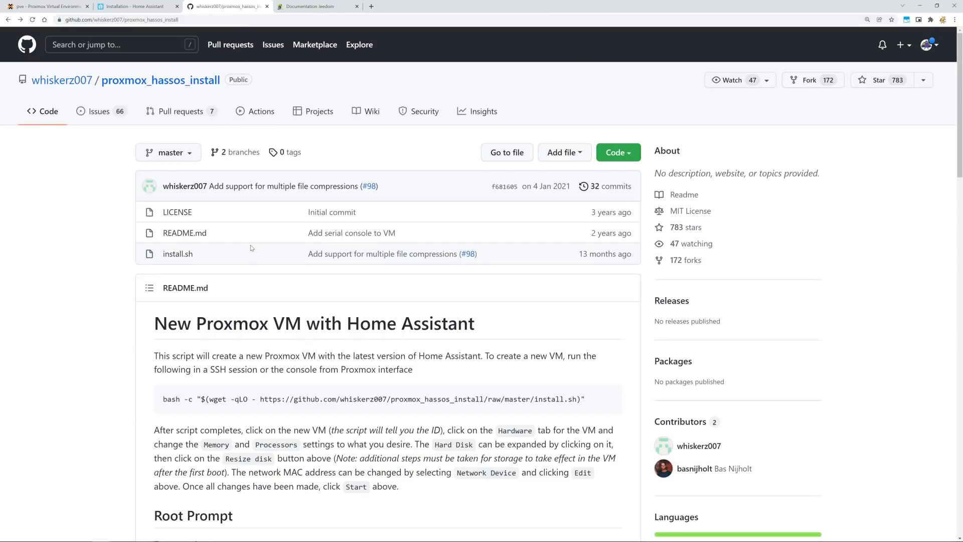
Scroll the proxmox_hassos_install README, select its bash install command, then go forward to the Proxmox 7 guide.
{"action": "scroll", "coordinate": [167, 379], "scroll_direction": "down", "scroll_amount": 1}
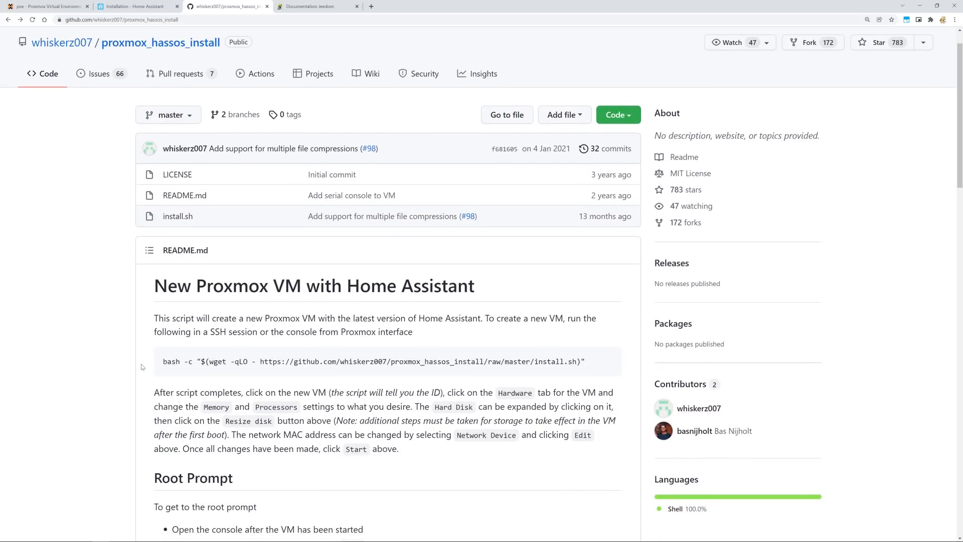
{"action": "left_click_drag", "start_coordinate": [163, 361], "coordinate": [585, 361]}
{"action": "scroll", "coordinate": [585, 361], "scroll_direction": "down", "scroll_amount": 6}
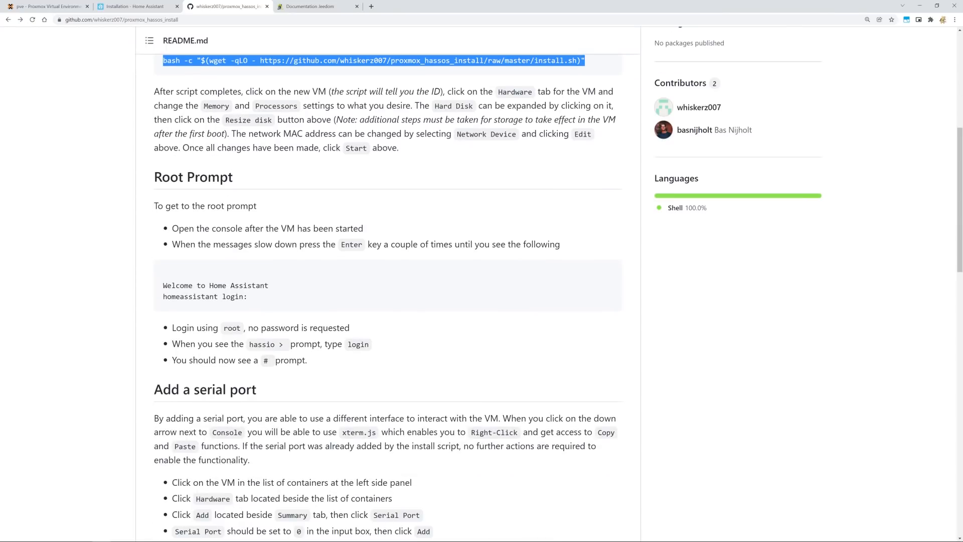
{"action": "scroll", "coordinate": [388, 284], "scroll_direction": "down", "scroll_amount": 7}
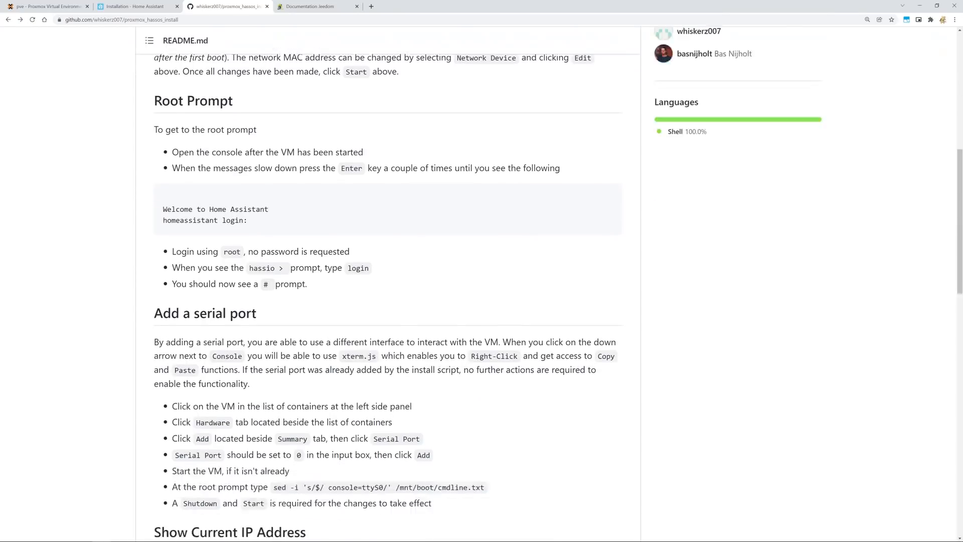
{"action": "scroll", "coordinate": [287, 199], "scroll_direction": "down", "scroll_amount": 4}
{"action": "scroll", "coordinate": [287, 199], "scroll_direction": "down", "scroll_amount": 1}
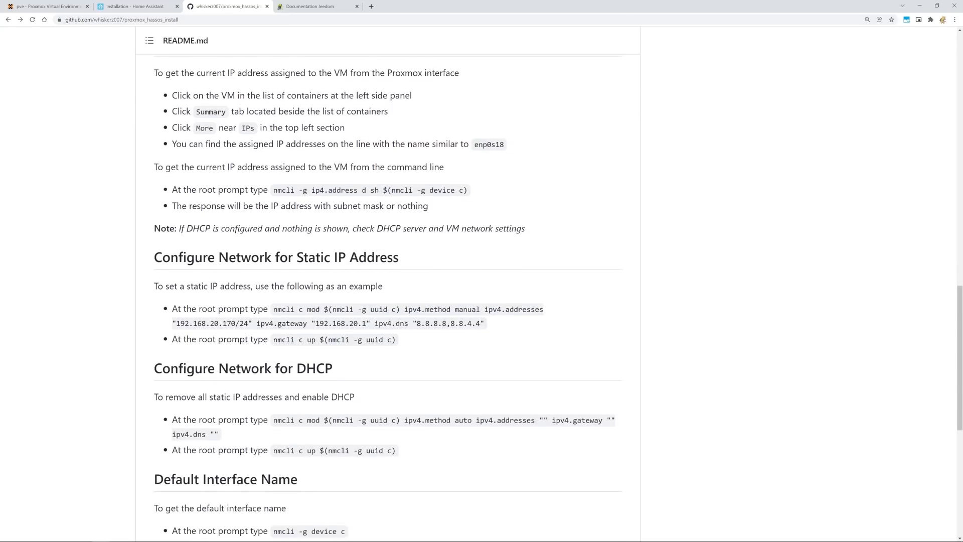
{"action": "scroll", "coordinate": [287, 200], "scroll_direction": "down", "scroll_amount": 4}
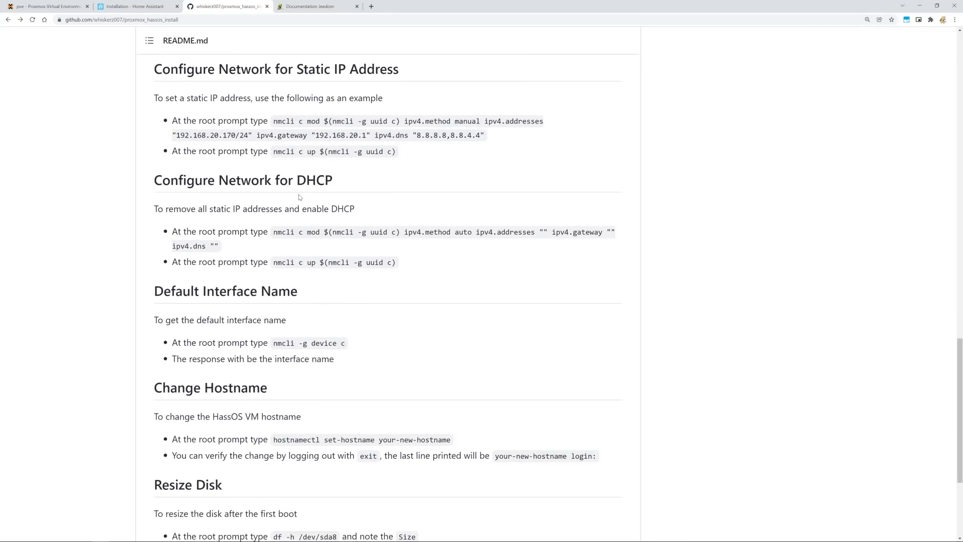
{"action": "scroll", "coordinate": [300, 197], "scroll_direction": "down", "scroll_amount": 3}
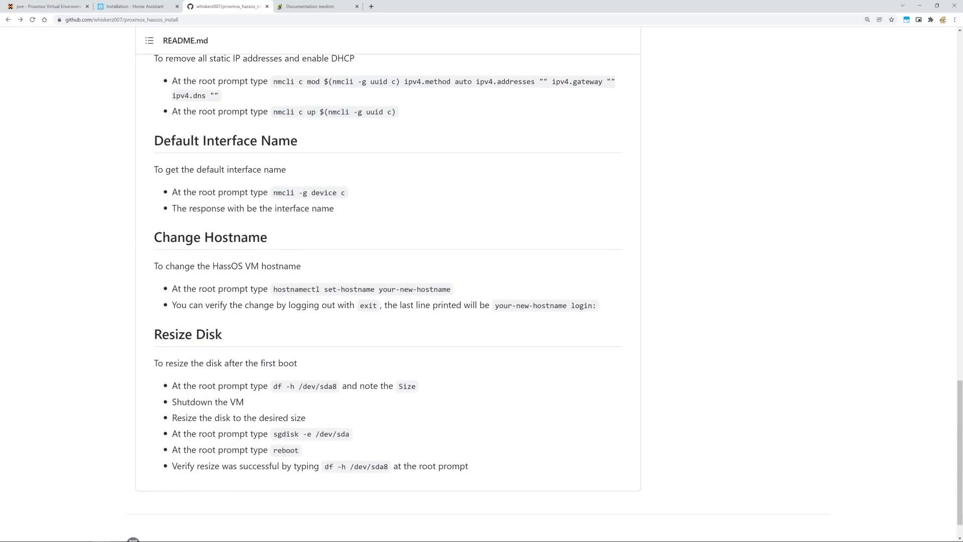
{"action": "key", "text": "alt+Right"}
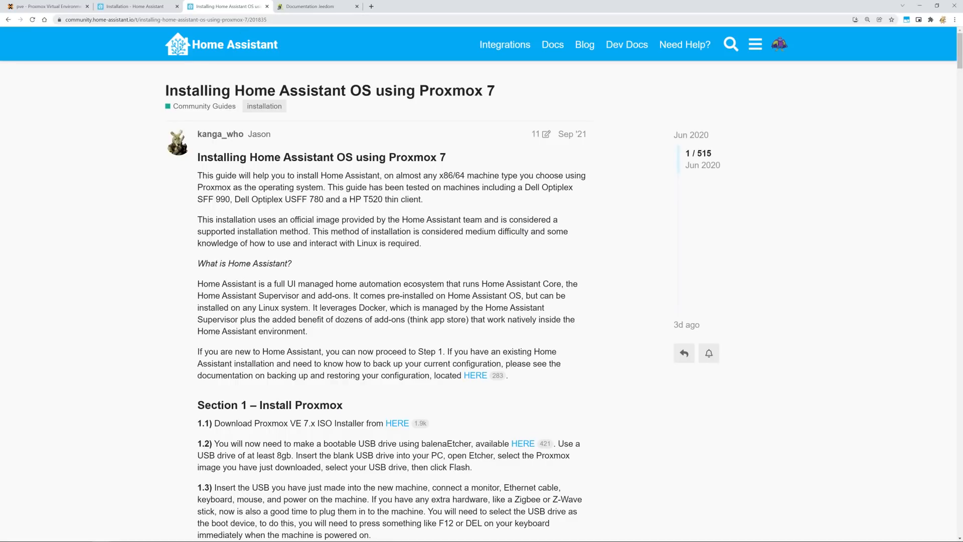
Scroll the community guide and check the install script author's GitHub repository page.
{"action": "key", "text": "ctrl+l"}
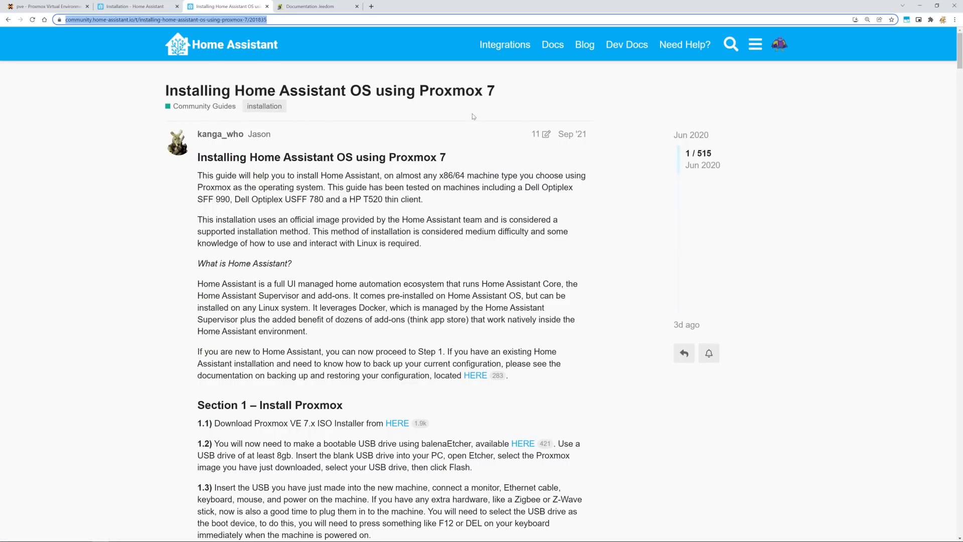
{"action": "scroll", "coordinate": [476, 239], "scroll_direction": "down", "scroll_amount": 10}
{"action": "scroll", "coordinate": [477, 239], "scroll_direction": "down", "scroll_amount": 9}
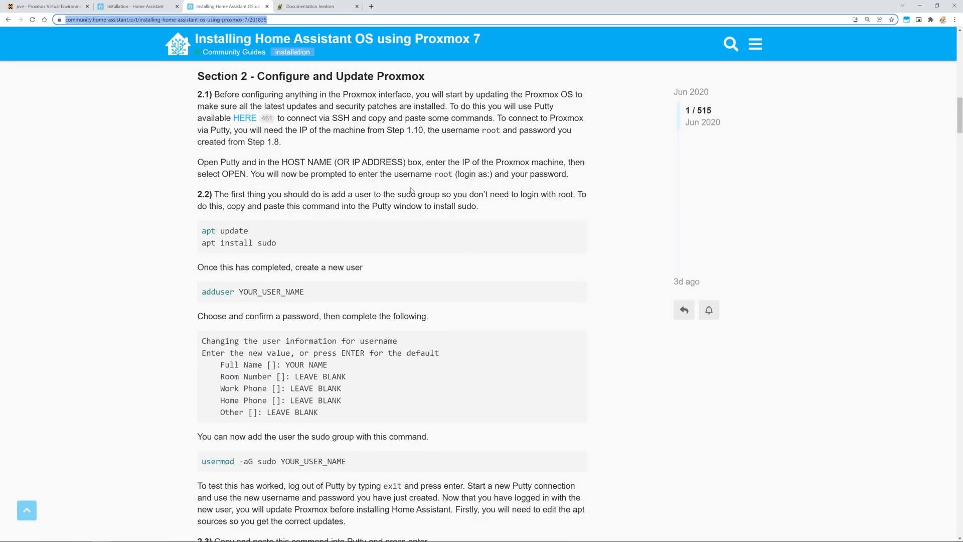
{"action": "scroll", "coordinate": [410, 191], "scroll_direction": "down", "scroll_amount": 2}
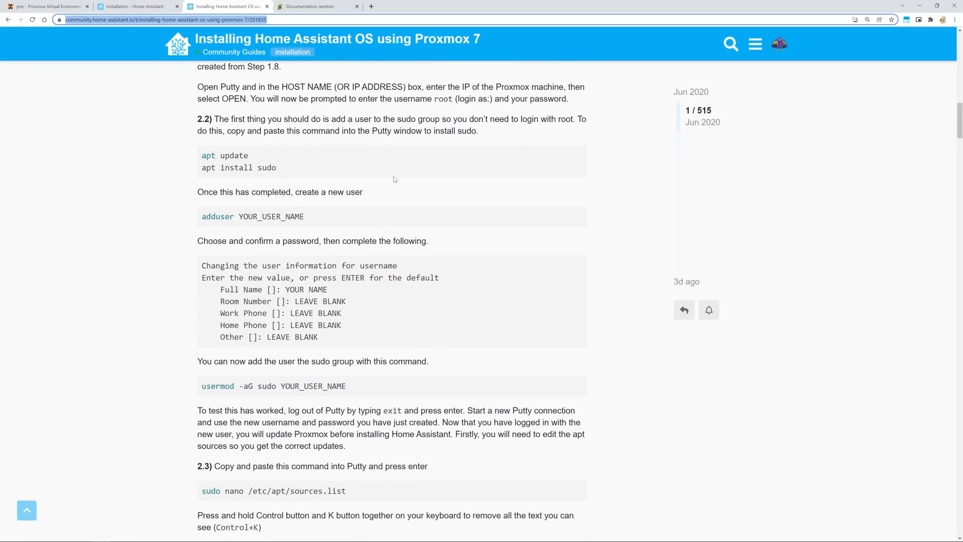
{"action": "scroll", "coordinate": [390, 162], "scroll_direction": "down", "scroll_amount": 5}
{"action": "scroll", "coordinate": [401, 197], "scroll_direction": "down", "scroll_amount": 13}
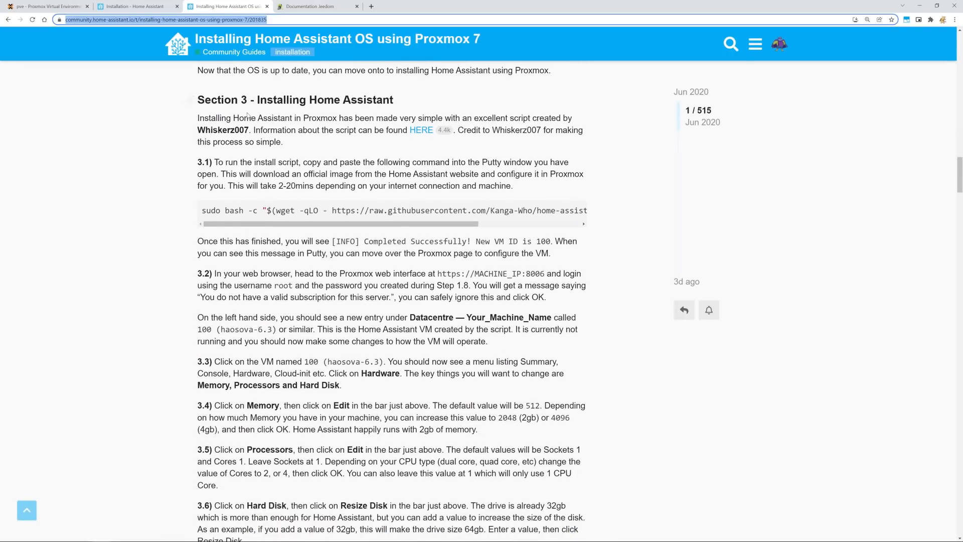
{"action": "left_click", "coordinate": [202, 210]}
{"action": "left_click_drag", "start_coordinate": [250, 130], "coordinate": [197, 129]}
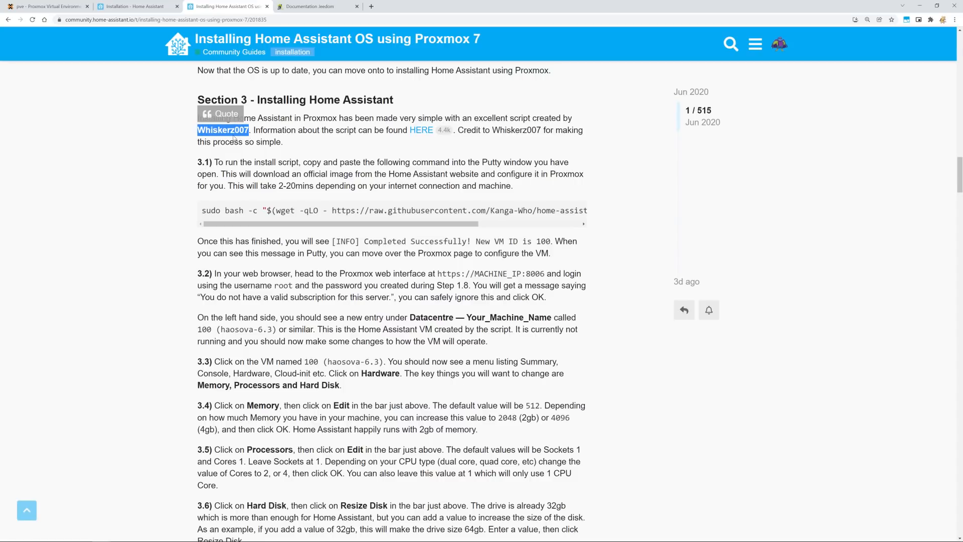
{"action": "middle_click", "coordinate": [421, 130]}
{"action": "left_click", "coordinate": [319, 6]}
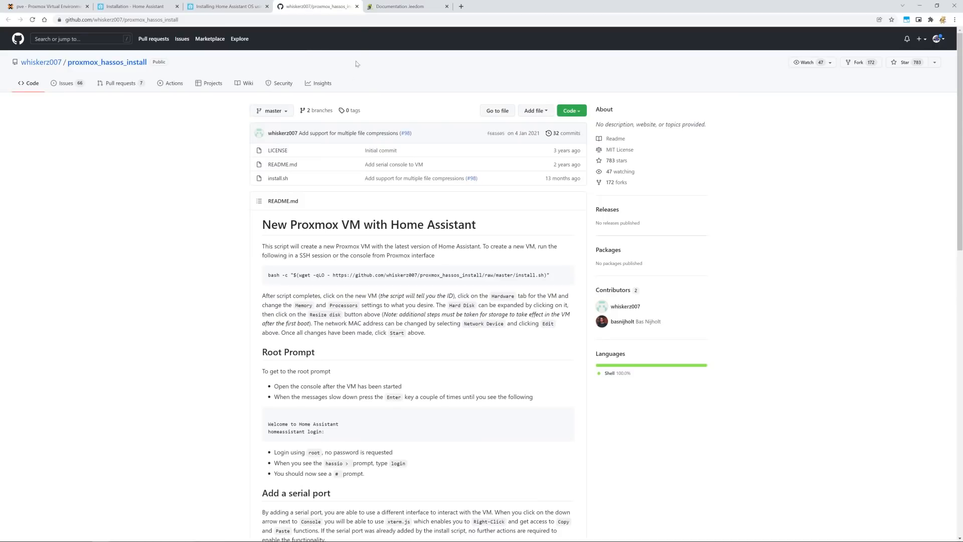
{"action": "left_click", "coordinate": [357, 7]}
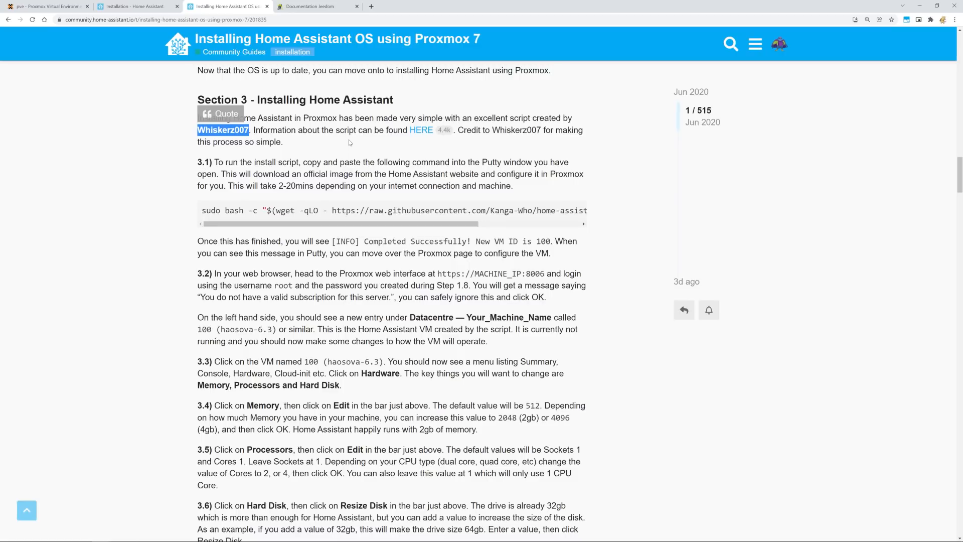
{"action": "left_click", "coordinate": [365, 139]}
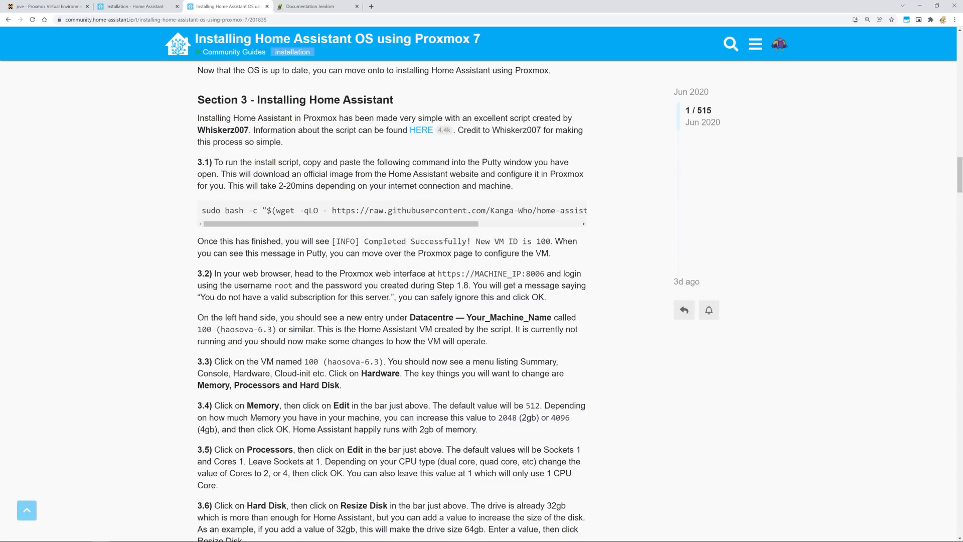
Select and copy the full bash -c wget install command, then return to Proxmox.
{"action": "left_click_drag", "start_coordinate": [490, 210], "coordinate": [533, 210]}
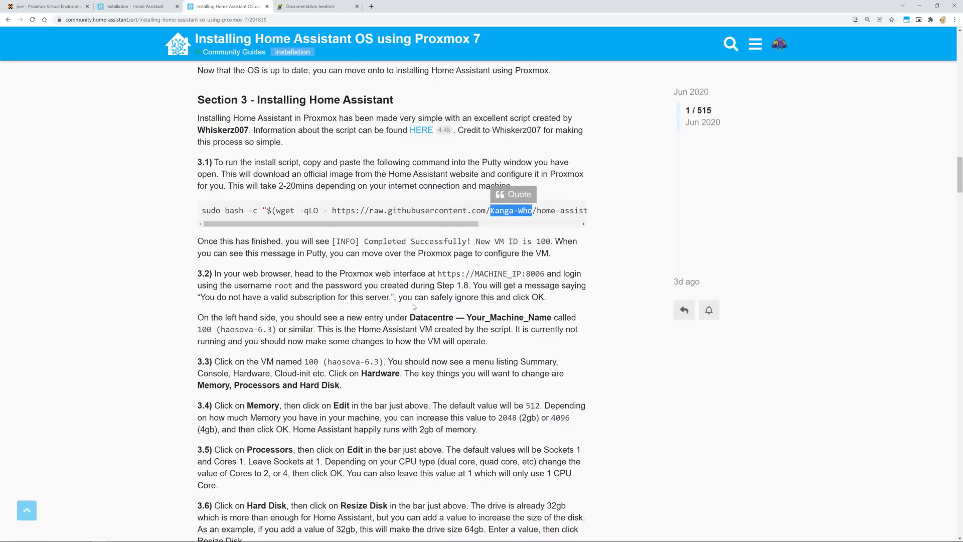
{"action": "left_click", "coordinate": [432, 202]}
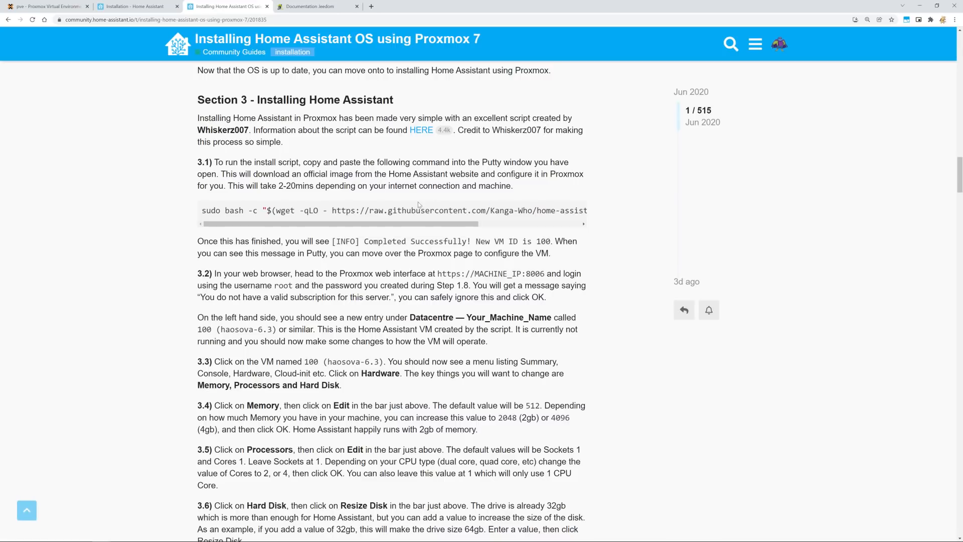
{"action": "left_click_drag", "start_coordinate": [202, 210], "coordinate": [609, 200]}
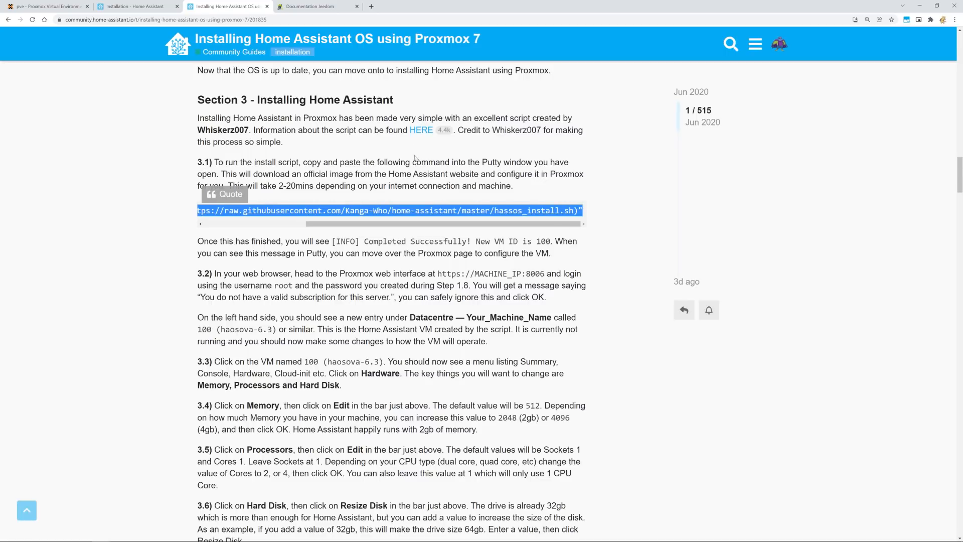
{"action": "left_click", "coordinate": [421, 130]}
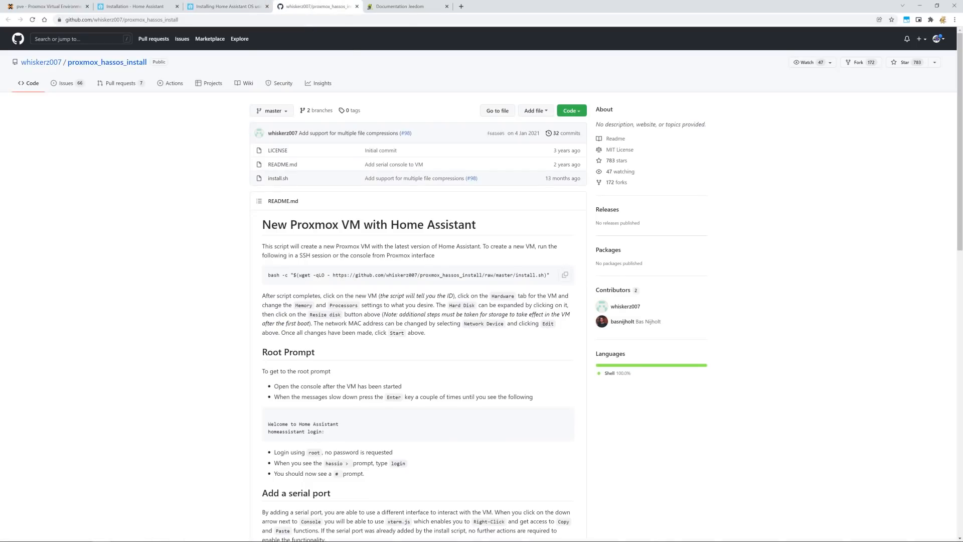
{"action": "left_click", "coordinate": [356, 7]}
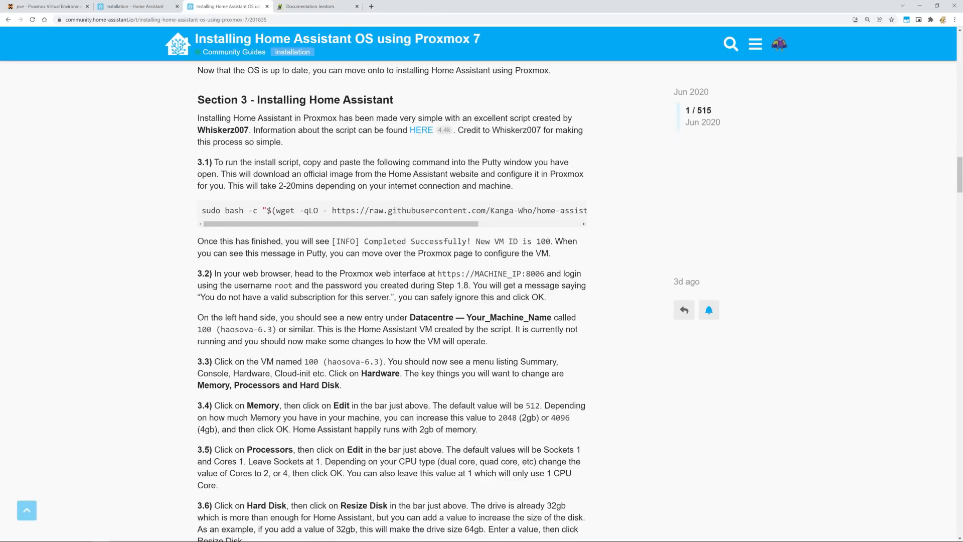
{"action": "left_click_drag", "start_coordinate": [224, 211], "coordinate": [565, 209]}
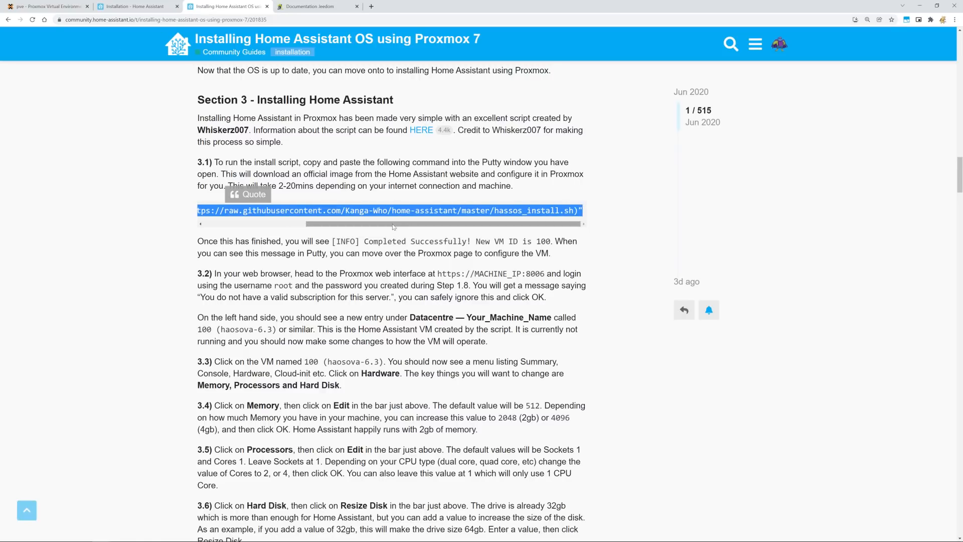
{"action": "left_click_drag", "start_coordinate": [394, 224], "coordinate": [178, 230]}
{"action": "left_click", "coordinate": [22, 6]}
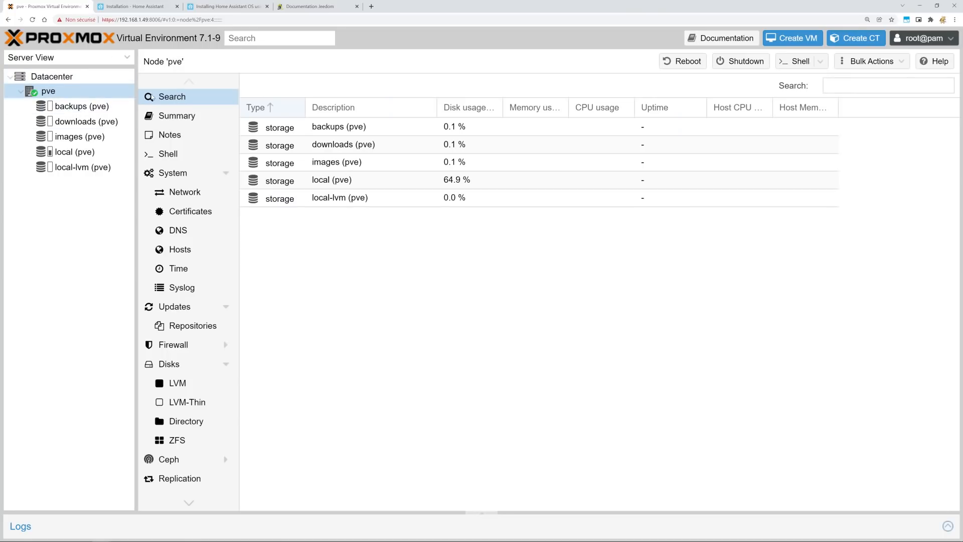
Paste and run the install command in the pve shell, choosing the images storage pool.
{"action": "left_click", "coordinate": [196, 153]}
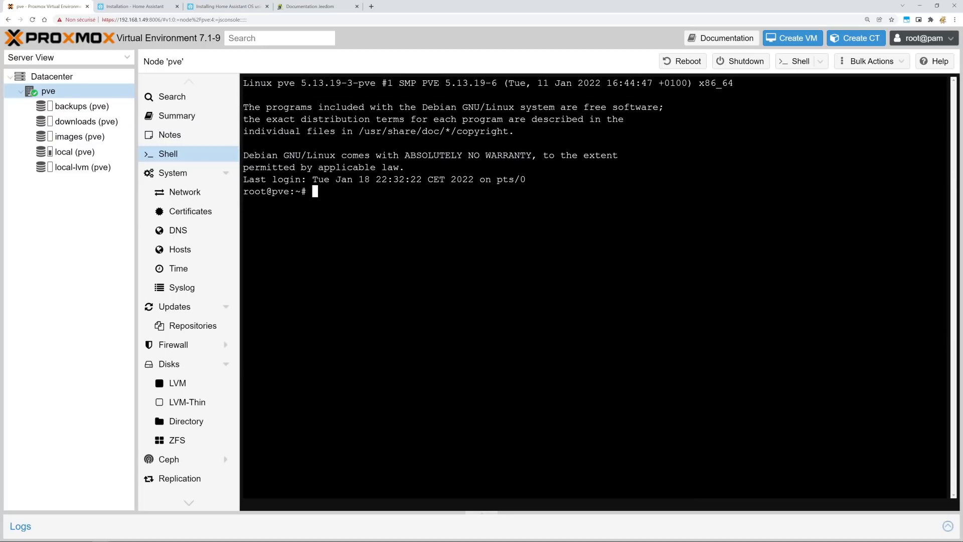
{"action": "right_click", "coordinate": [340, 195]}
{"action": "left_click", "coordinate": [372, 247]}
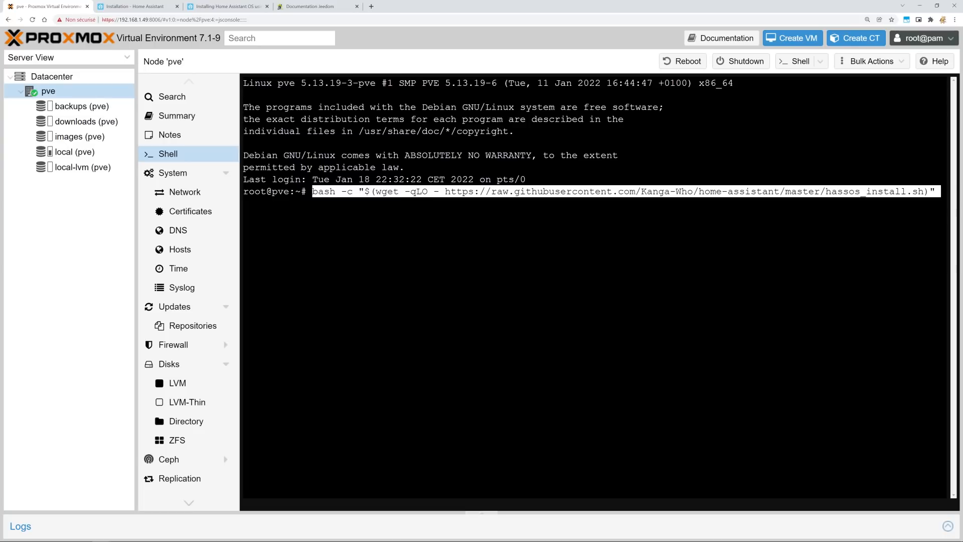
{"action": "key", "text": "Return"}
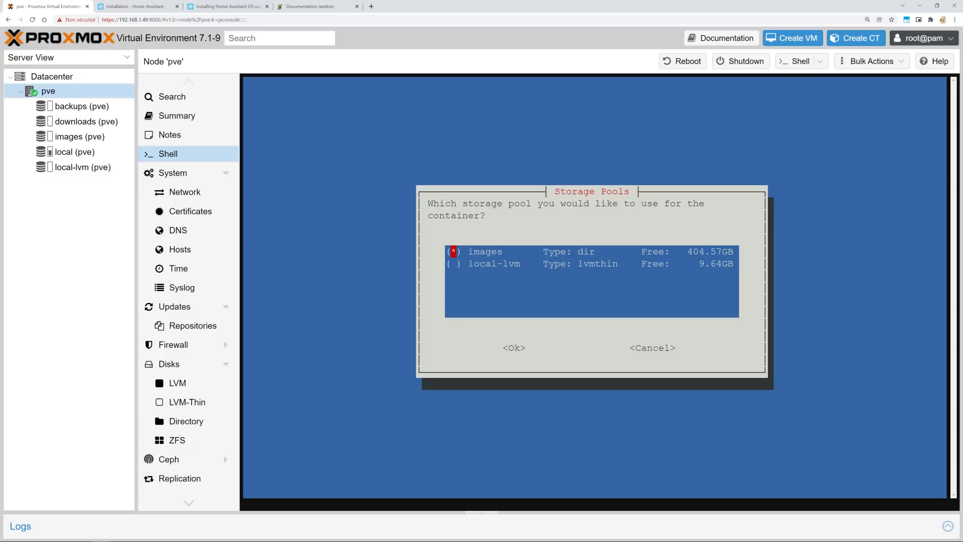
{"action": "key", "text": "Tab"}
{"action": "key", "text": "Return"}
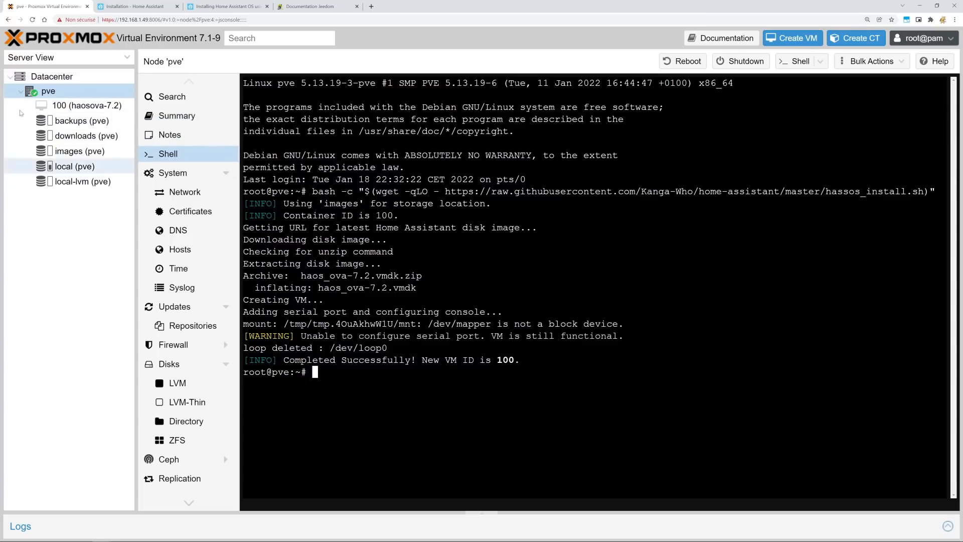
Set VM 100's processors to 2 cores in its Hardware list.
{"action": "left_click", "coordinate": [65, 109]}
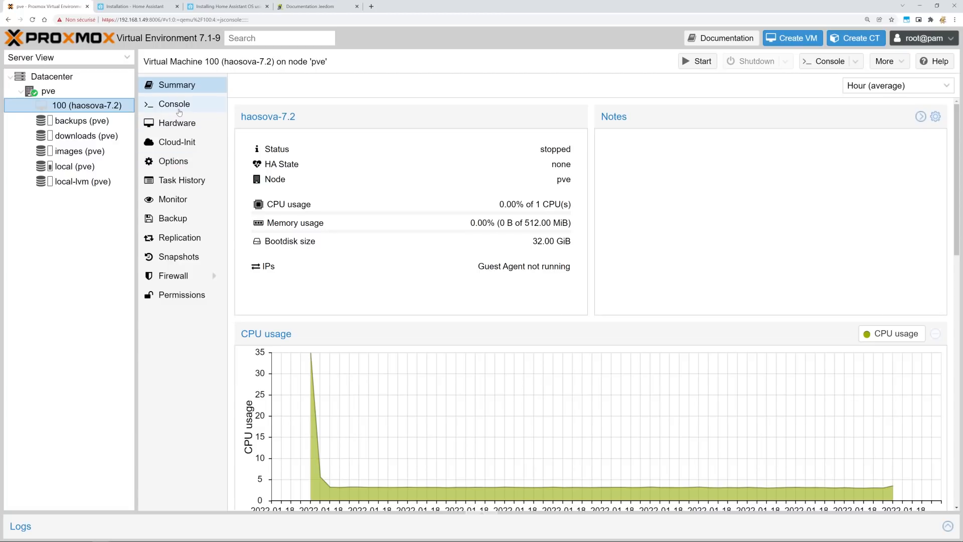
{"action": "left_click", "coordinate": [181, 126]}
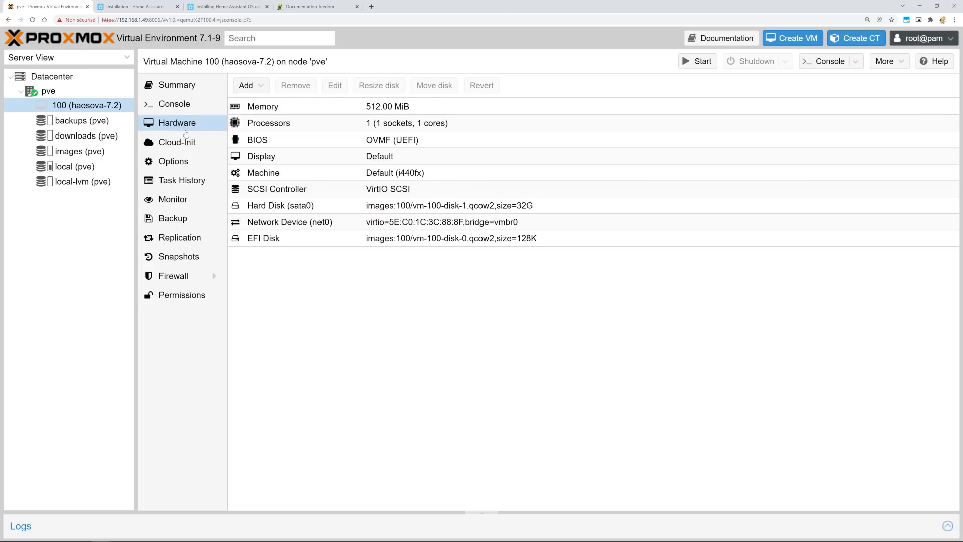
{"action": "left_click", "coordinate": [317, 124]}
{"action": "left_click", "coordinate": [335, 86]}
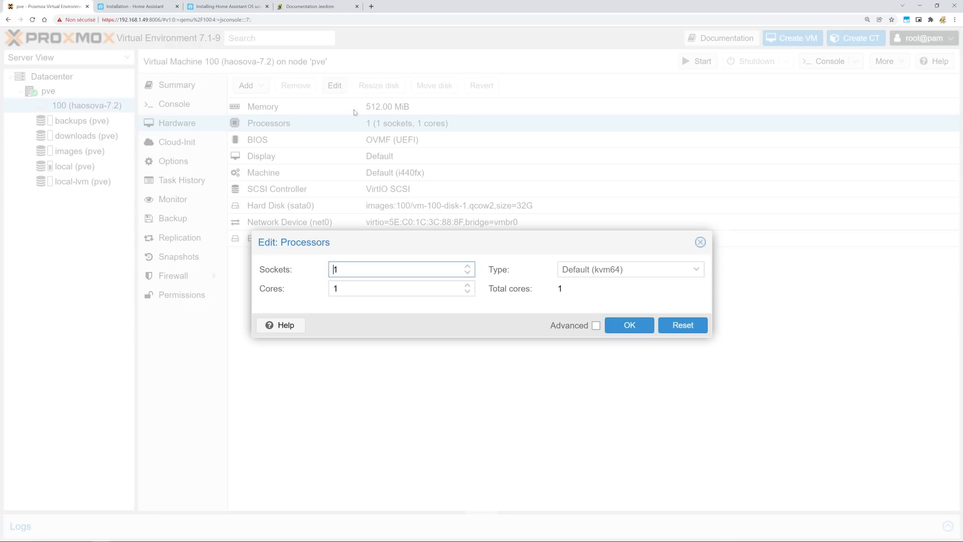
{"action": "left_click", "coordinate": [468, 286]}
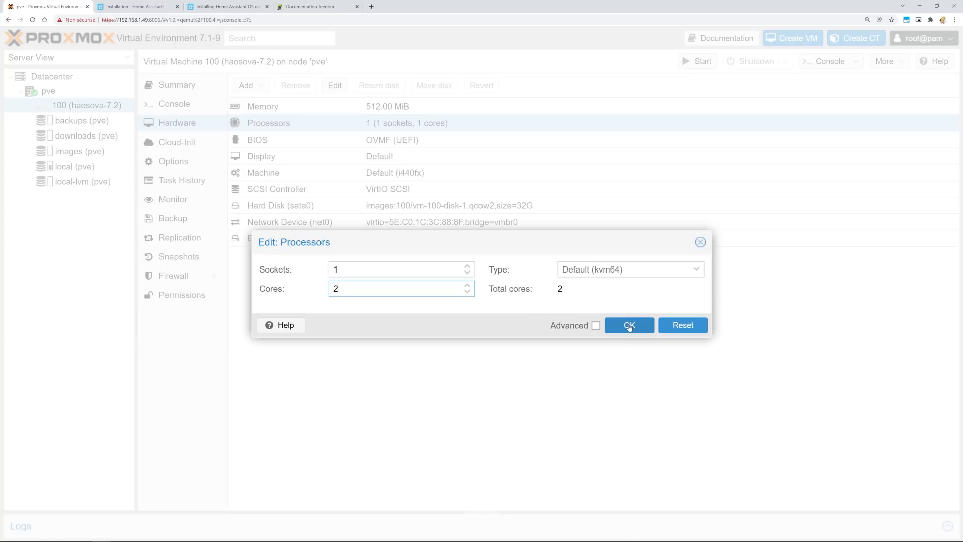
{"action": "left_click", "coordinate": [629, 325]}
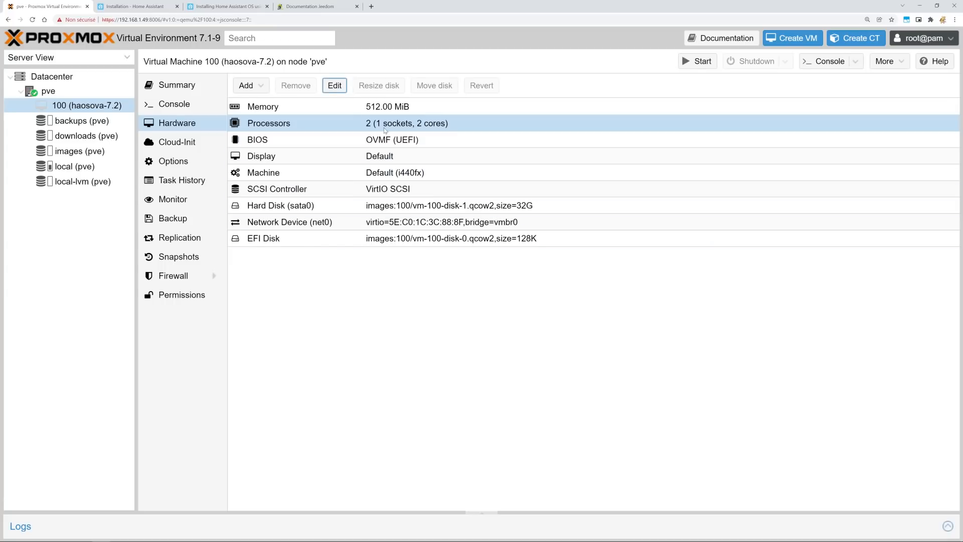
Change VM 100's memory from 512 to 1024 MiB.
{"action": "double_click", "coordinate": [375, 110]}
{"action": "left_click_drag", "start_coordinate": [495, 292], "coordinate": [436, 284]}
{"action": "type", "text": "1024"}
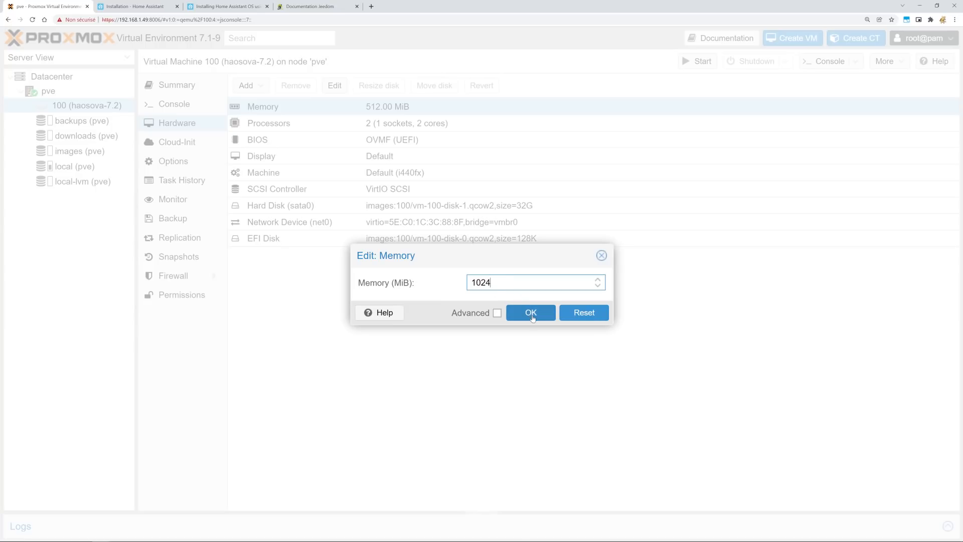
{"action": "left_click", "coordinate": [531, 314]}
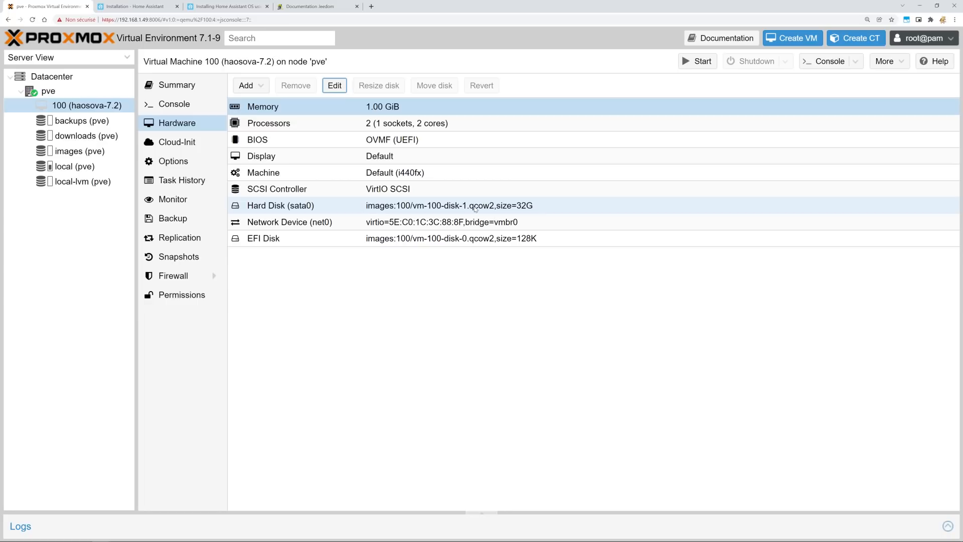
Disable Start at boot in VM 100's Options.
{"action": "left_click", "coordinate": [182, 161]}
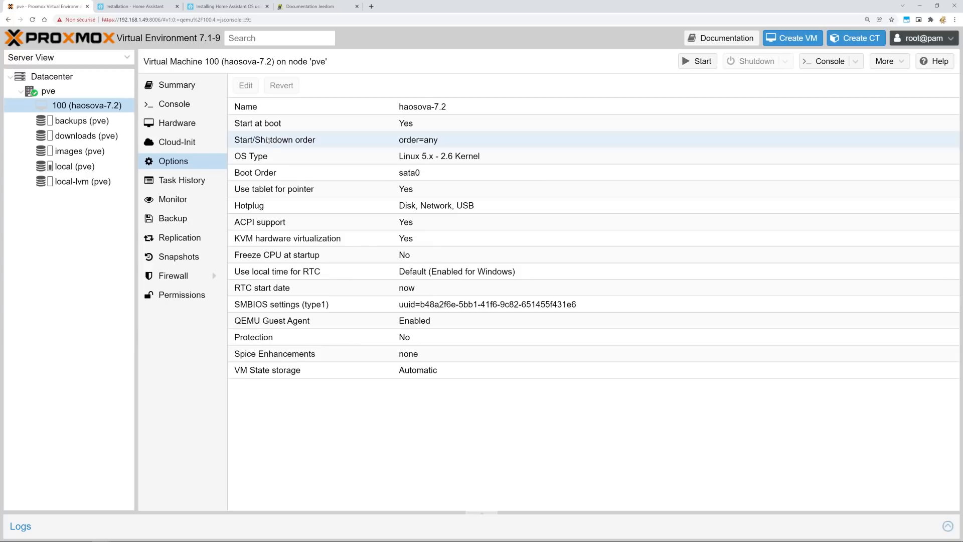
{"action": "left_click", "coordinate": [279, 125]}
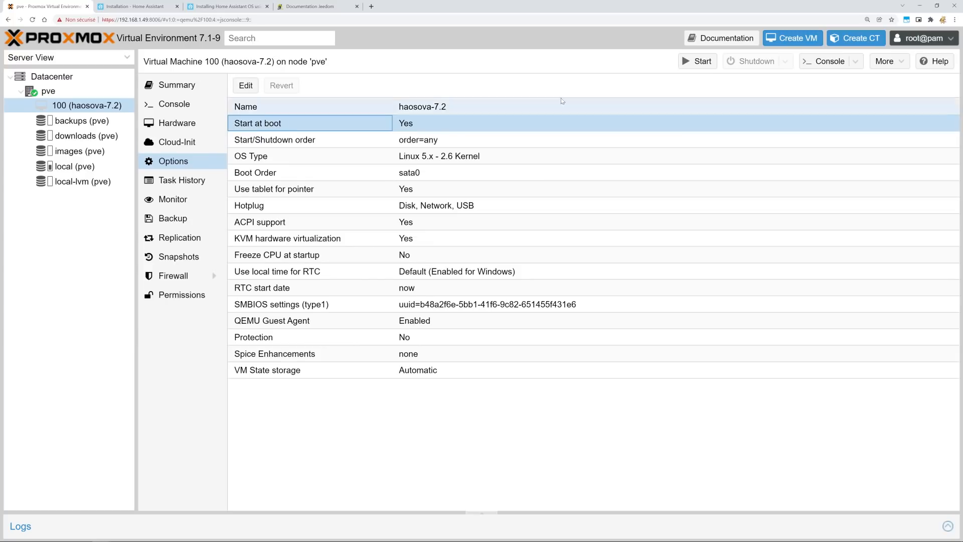
{"action": "left_click", "coordinate": [247, 86]}
{"action": "left_click", "coordinate": [464, 283]}
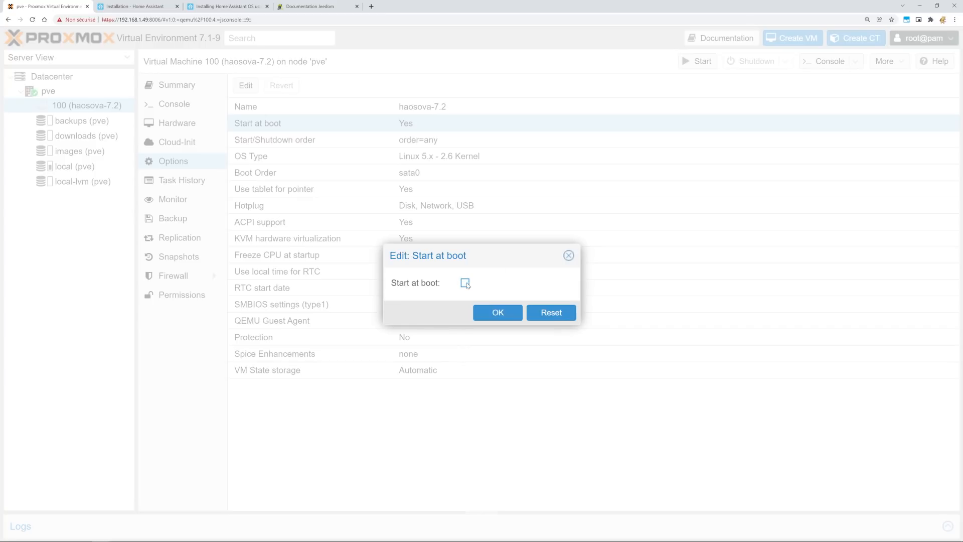
{"action": "left_click", "coordinate": [497, 312]}
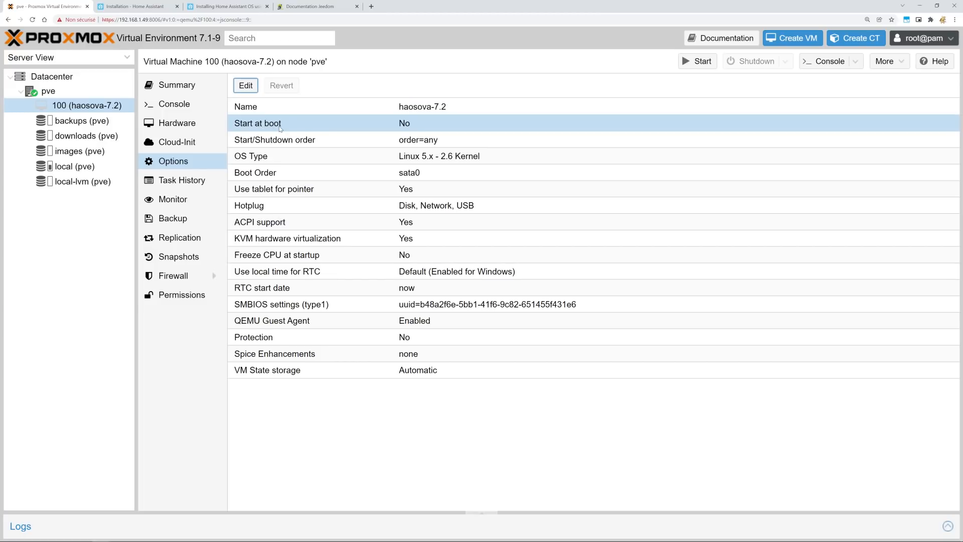
Review the sata0 boot order without changes and start the virtual machine.
{"action": "left_click", "coordinate": [266, 173]}
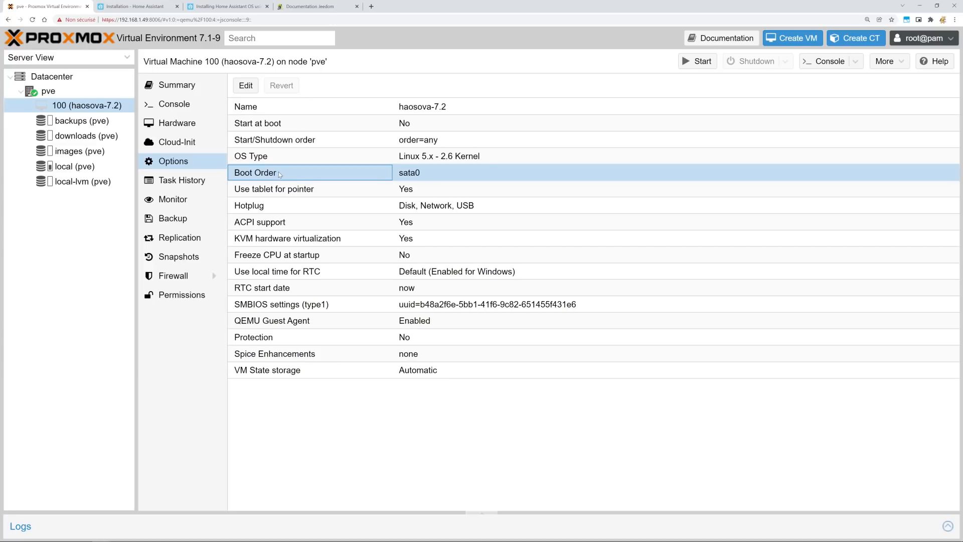
{"action": "left_click", "coordinate": [247, 86]}
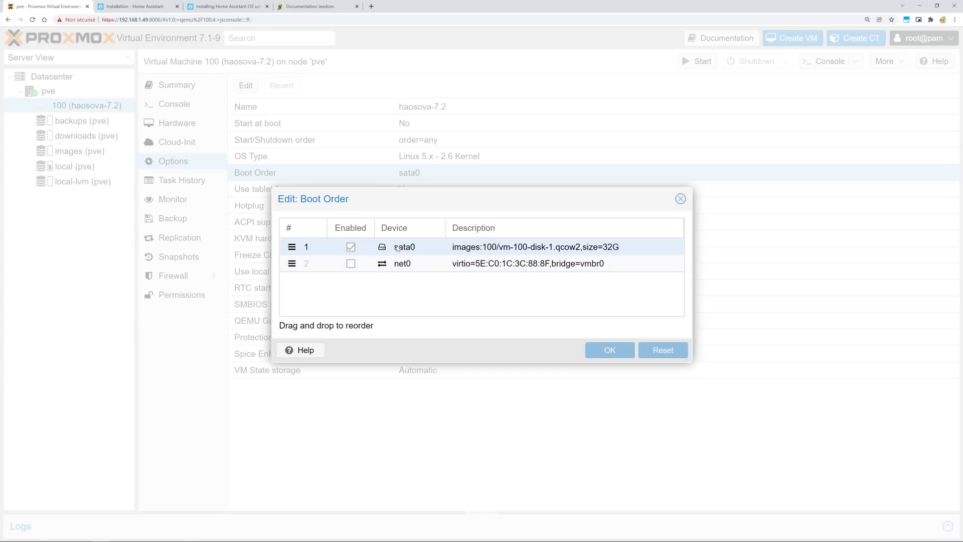
{"action": "left_click", "coordinate": [680, 198]}
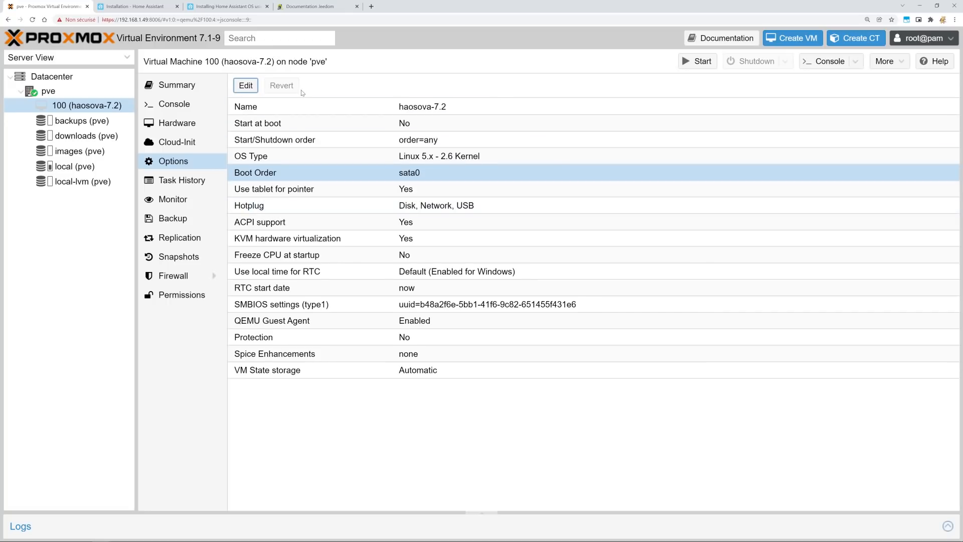
{"action": "left_click", "coordinate": [696, 61]}
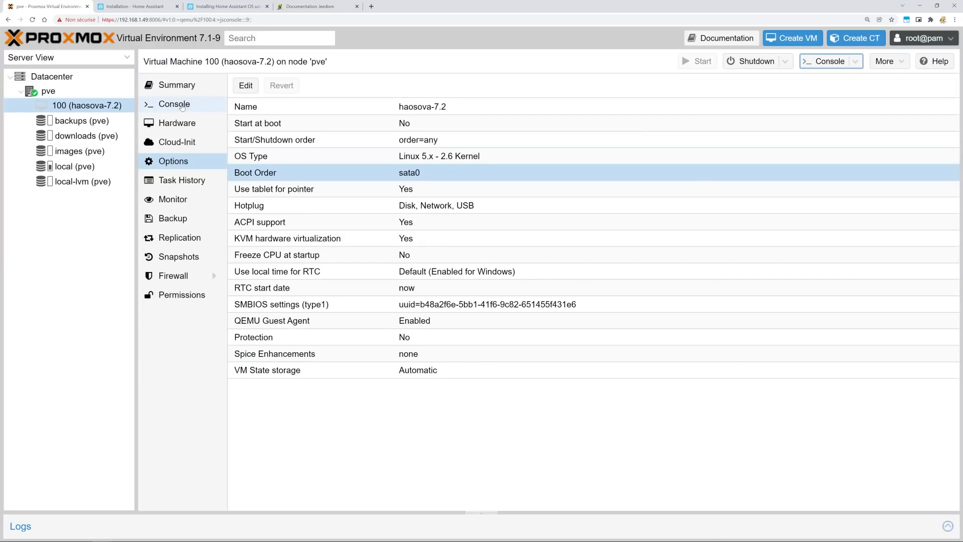
Watch VM 100 boot in the console, then load 192.168.1.88:8123 in a new browser tab.
{"action": "left_click", "coordinate": [182, 107]}
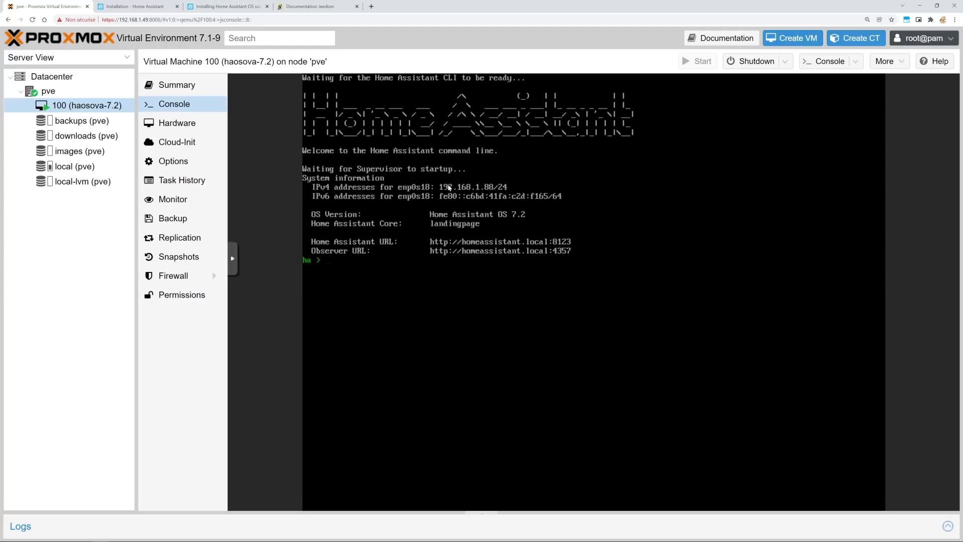
{"action": "key", "text": "ctrl+t"}
{"action": "type", "text": "192.168.1.88:8123"}
{"action": "key", "text": "Return"}
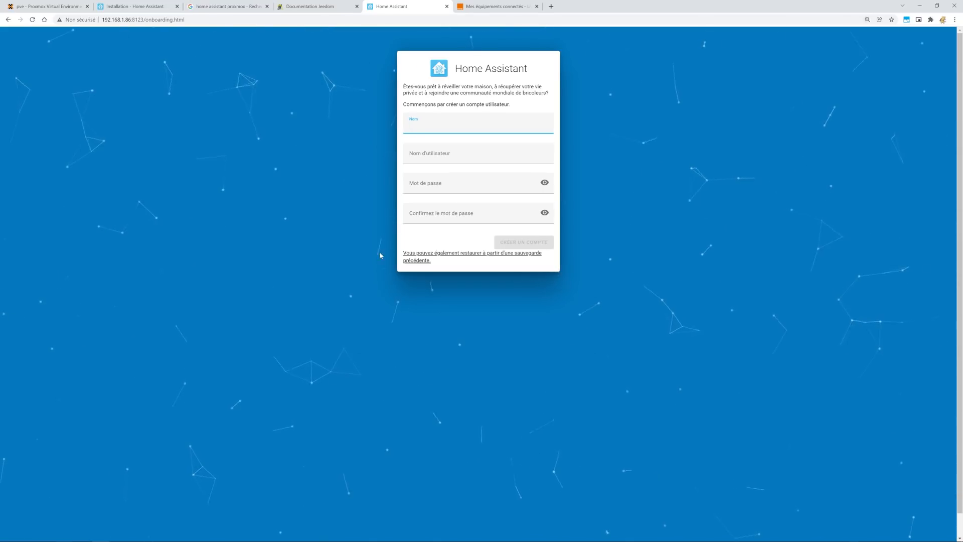
Enlarge the page, fill in the owner's name, username and password, and create the account.
{"action": "key", "text": "ctrl+plus"}
{"action": "key", "text": "ctrl+plus"}
{"action": "key", "text": "ctrl+plus"}
{"action": "type", "text": "g"}
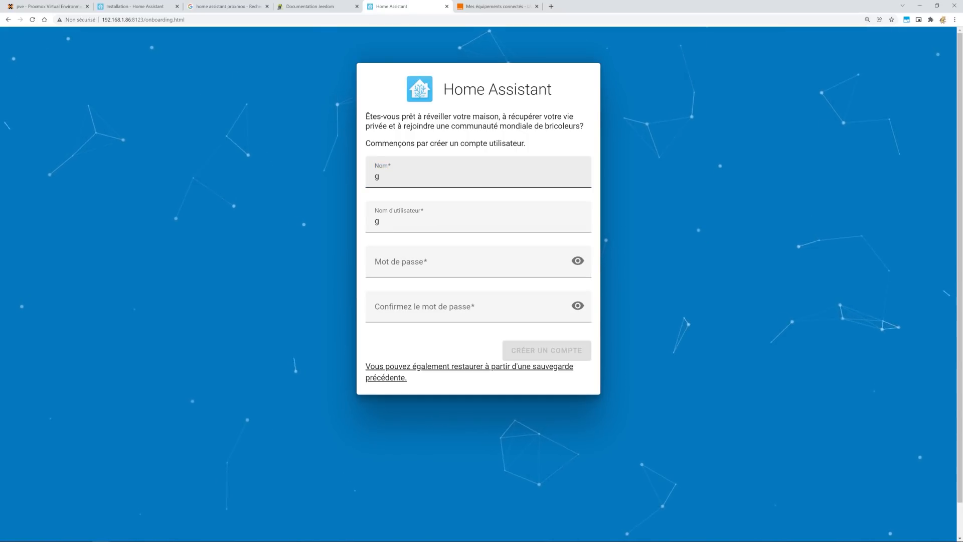
{"action": "left_click", "coordinate": [436, 166]}
{"action": "type", "text": "uihome"}
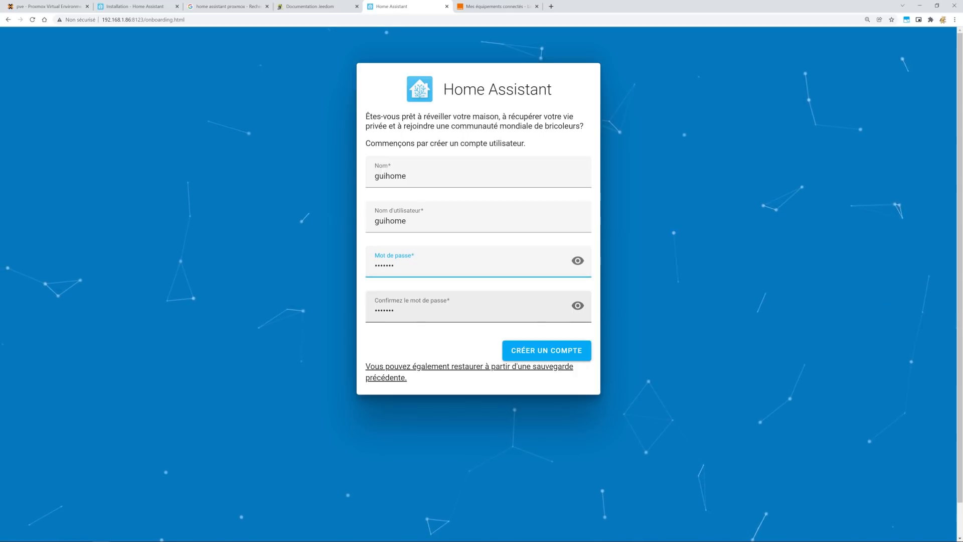
{"action": "key", "text": "Tab"}
{"action": "left_click", "coordinate": [552, 350]}
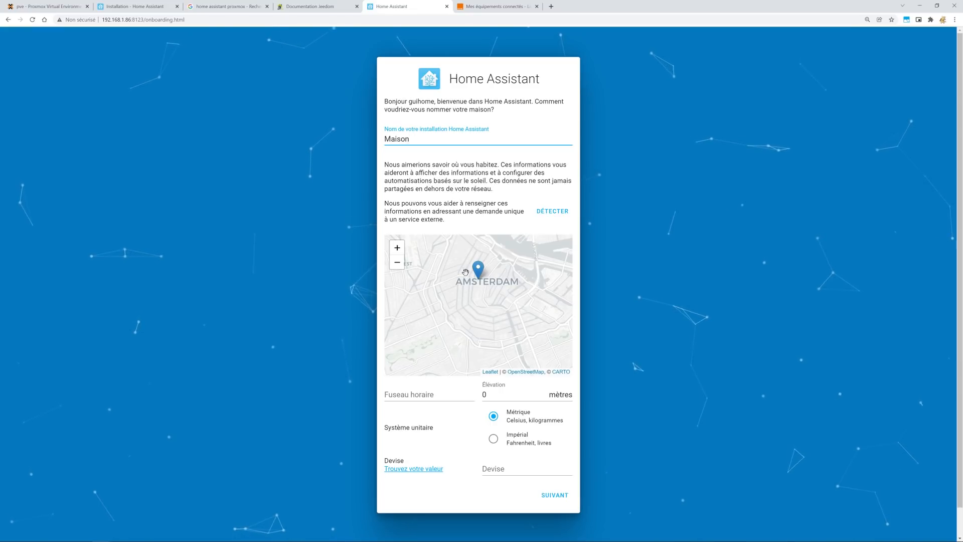
Zoom out the location map, confirm the Maison home details with EUR, and skip analytics.
{"action": "left_click", "coordinate": [397, 263]}
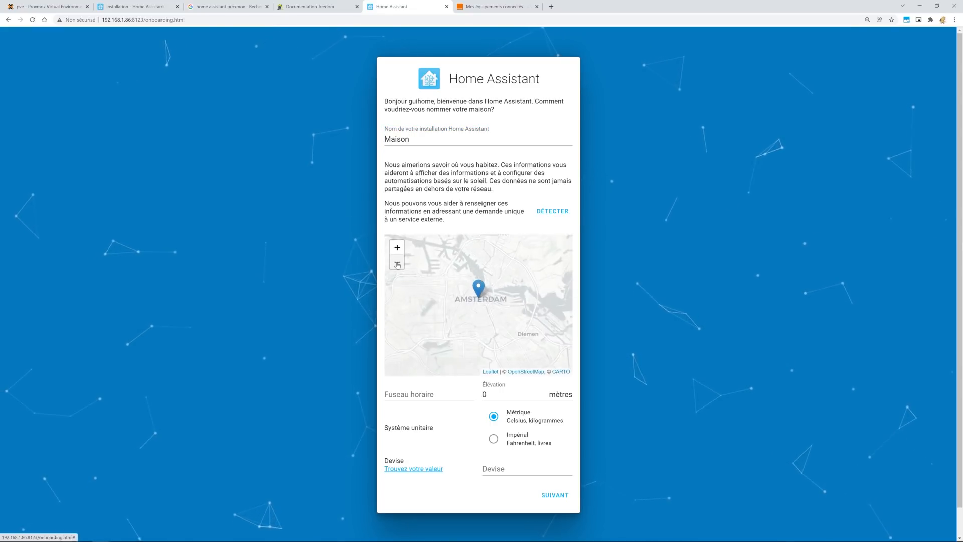
{"action": "left_click", "coordinate": [396, 262]}
{"action": "left_click", "coordinate": [397, 262]}
{"action": "left_click", "coordinate": [397, 262]}
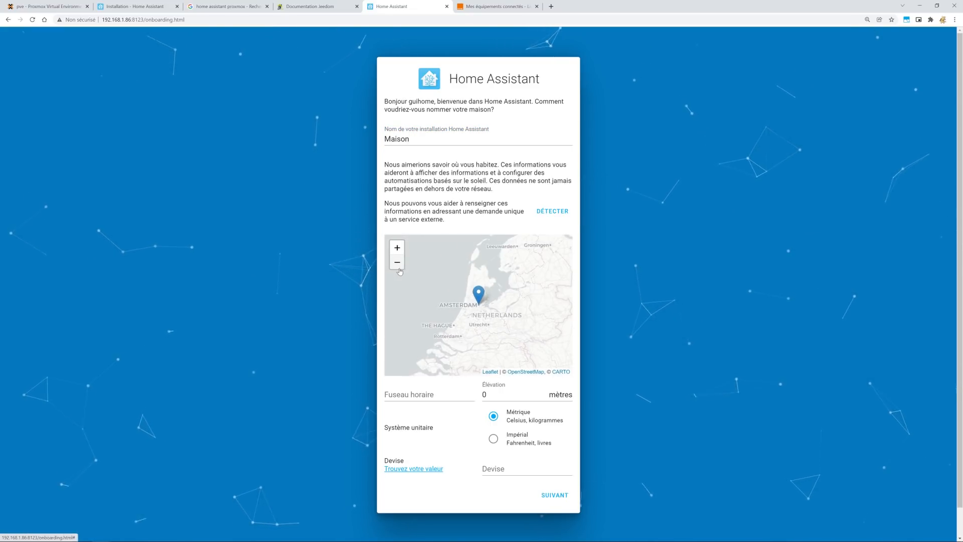
{"action": "left_click", "coordinate": [396, 263]}
{"action": "left_click", "coordinate": [503, 451]}
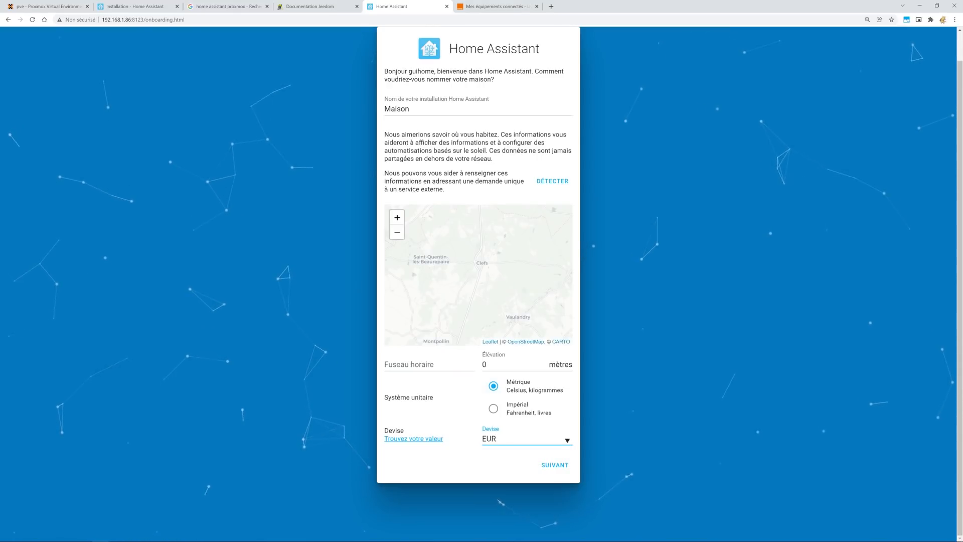
{"action": "left_click", "coordinate": [552, 466]}
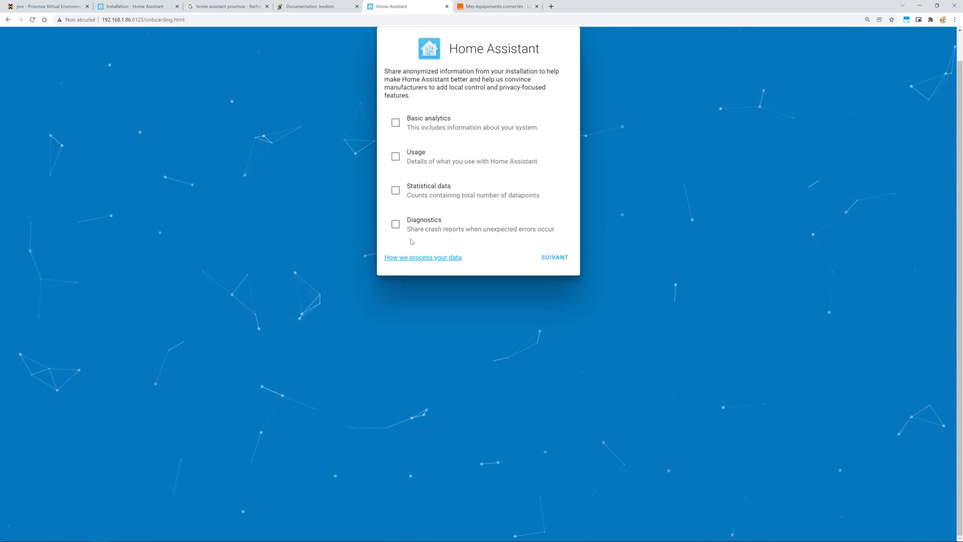
{"action": "left_click", "coordinate": [558, 259]}
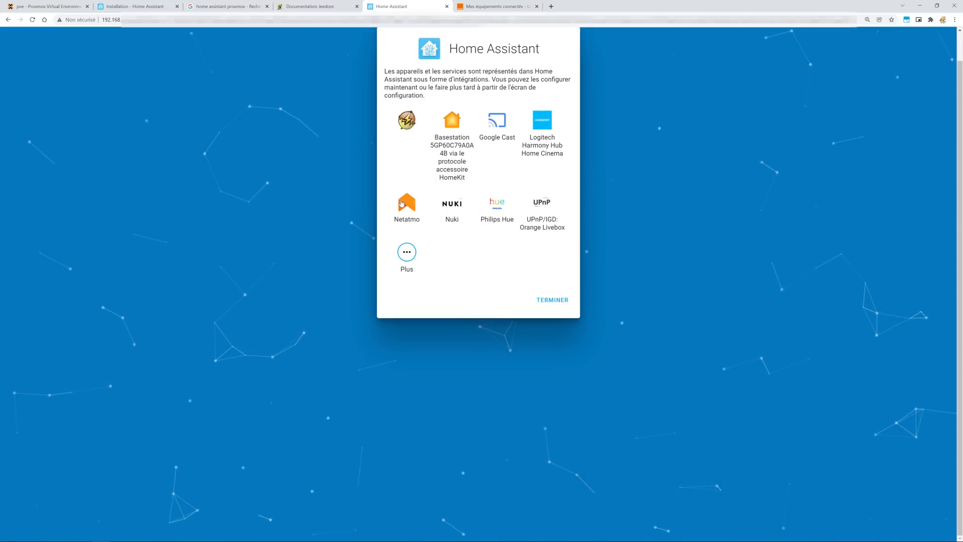
Link the Netatmo integration by logging in and authorising Home Assistant.
{"action": "left_click", "coordinate": [416, 201]}
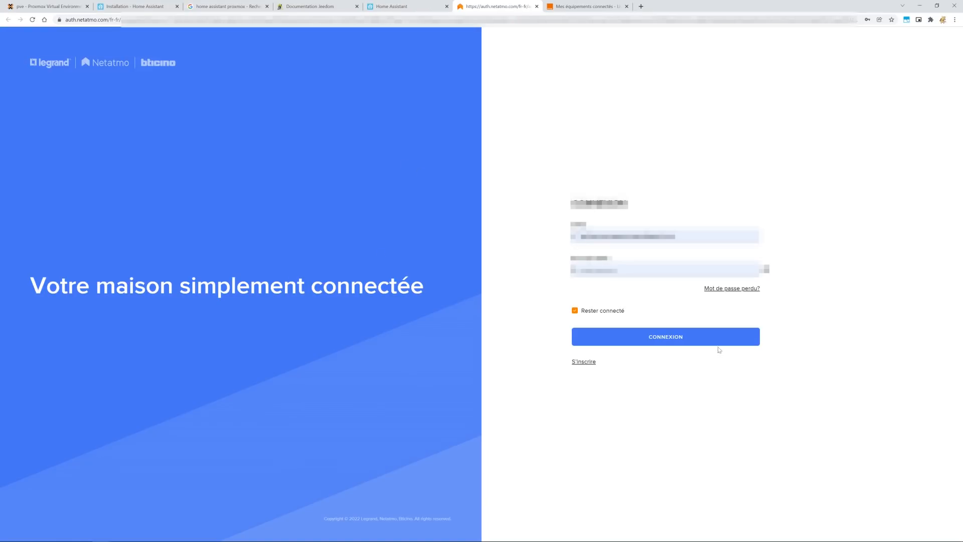
{"action": "left_click", "coordinate": [666, 342]}
{"action": "left_click", "coordinate": [655, 399]}
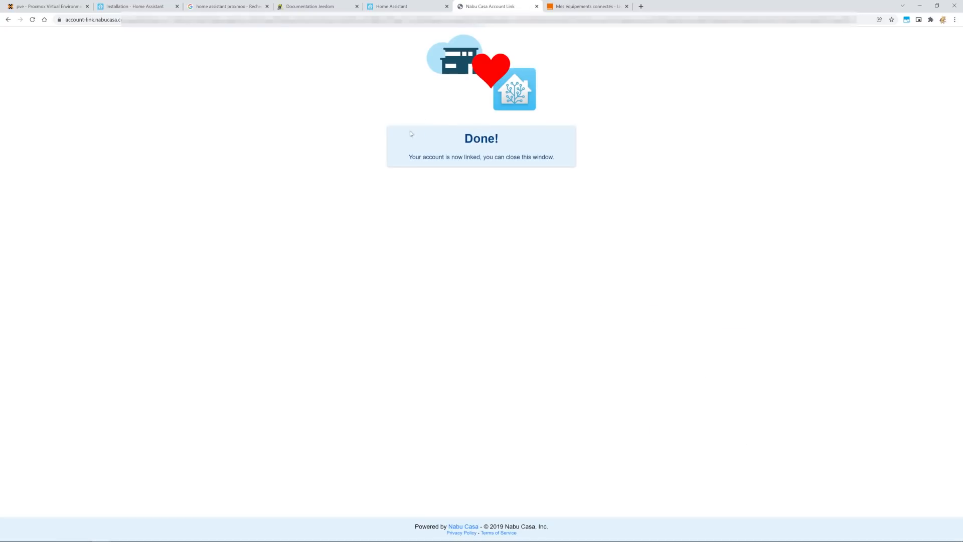
{"action": "left_click", "coordinate": [537, 6]}
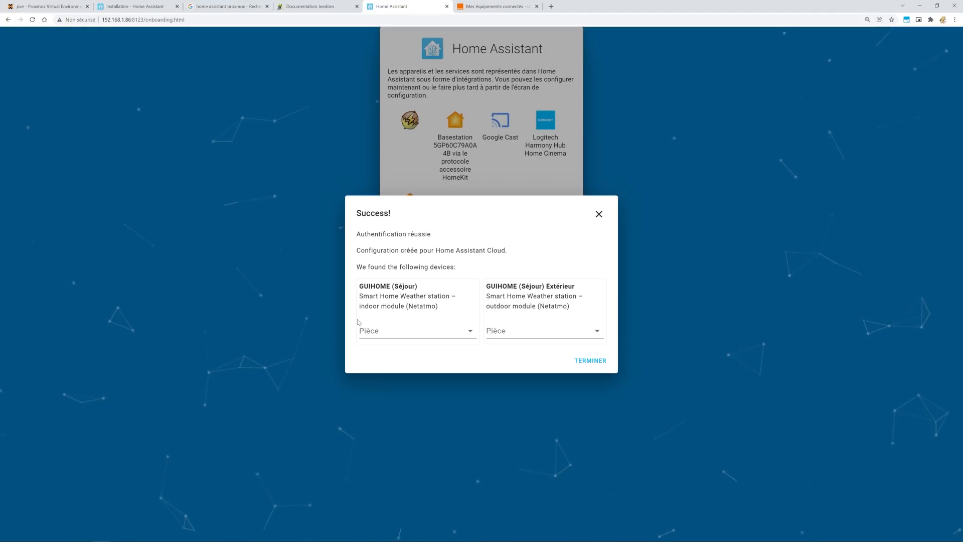
Put the indoor, outdoor and thermostat modules in new room Séjour, and the camera in new room Garage.
{"action": "left_click", "coordinate": [384, 333]}
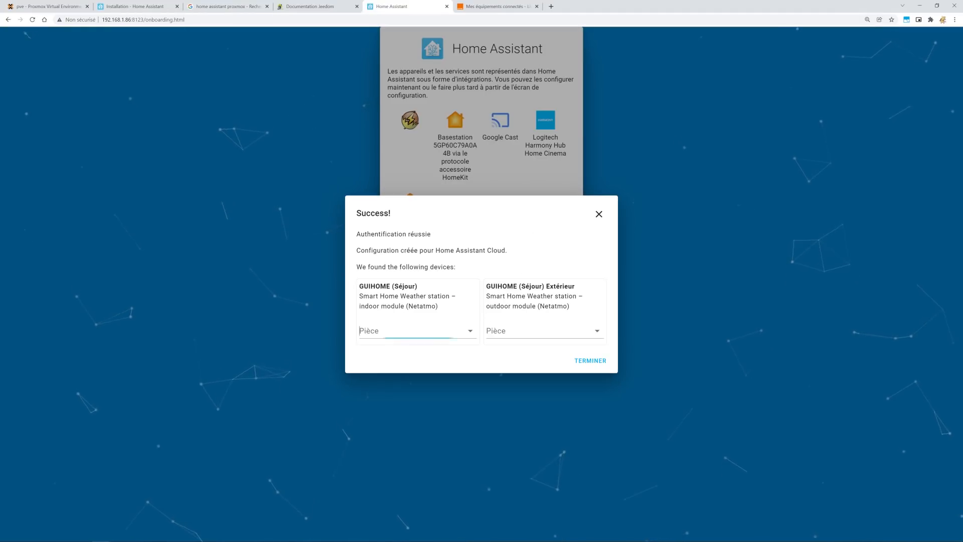
{"action": "left_click", "coordinate": [428, 441]}
{"action": "type", "text": "Séjour"}
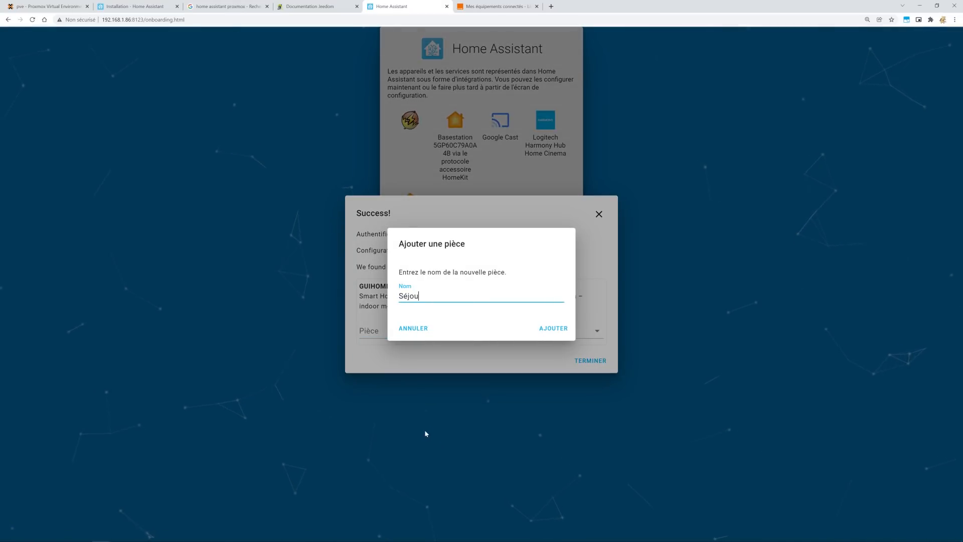
{"action": "left_click", "coordinate": [557, 329]}
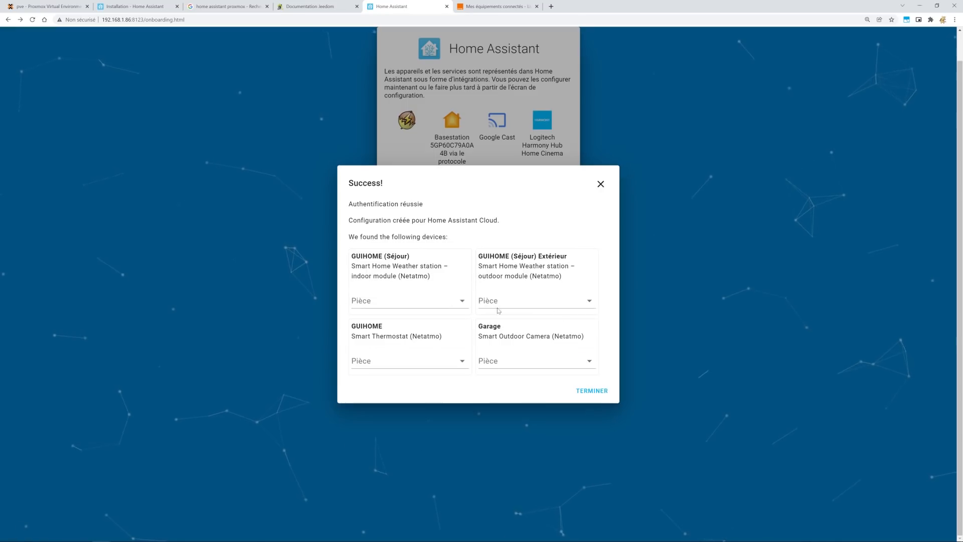
{"action": "left_click", "coordinate": [551, 301]}
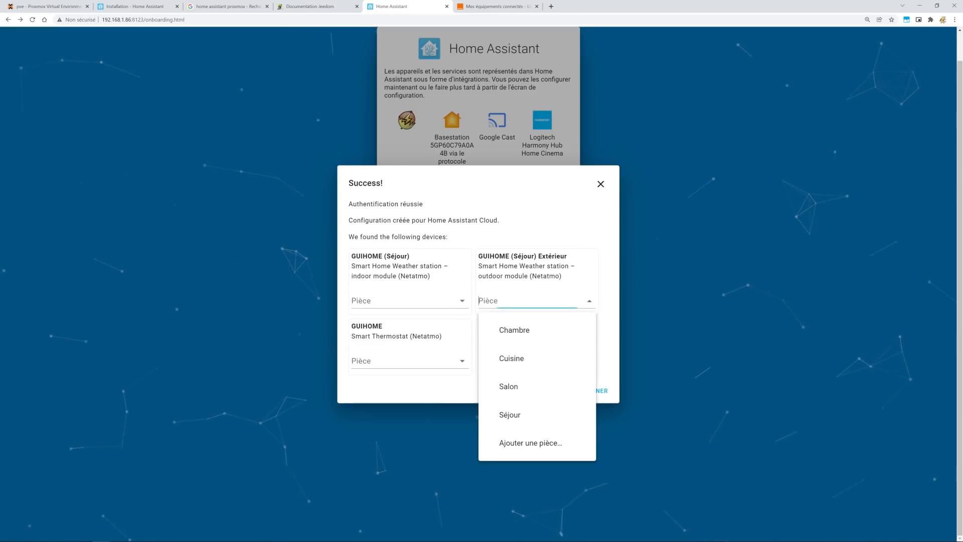
{"action": "left_click", "coordinate": [519, 413]}
{"action": "left_click", "coordinate": [396, 368]}
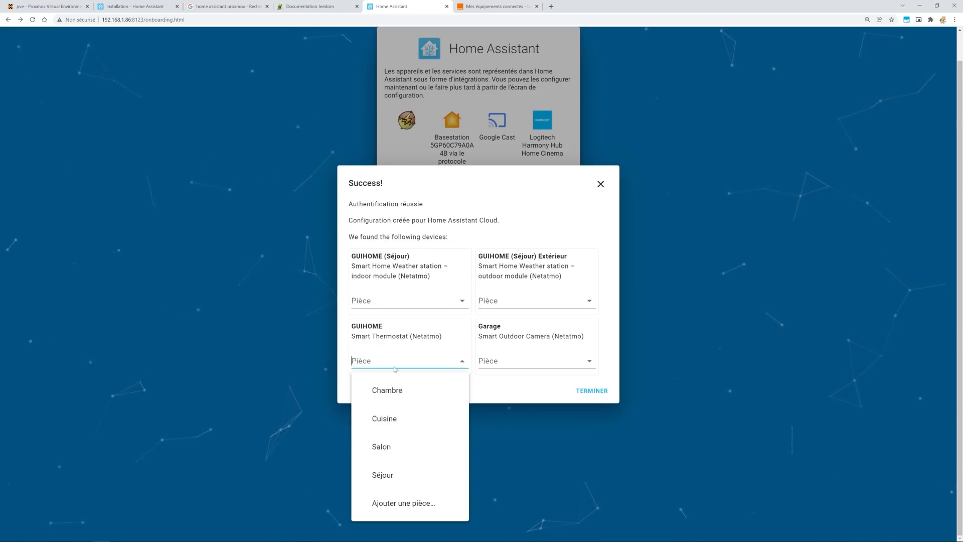
{"action": "left_click", "coordinate": [397, 467]}
{"action": "left_click", "coordinate": [532, 361]}
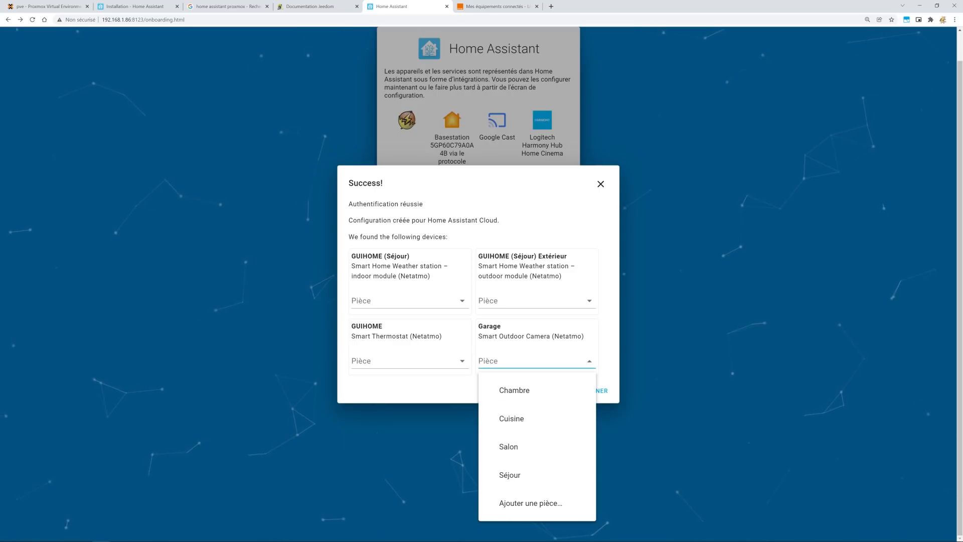
{"action": "left_click", "coordinate": [534, 497]}
{"action": "type", "text": "Garage"}
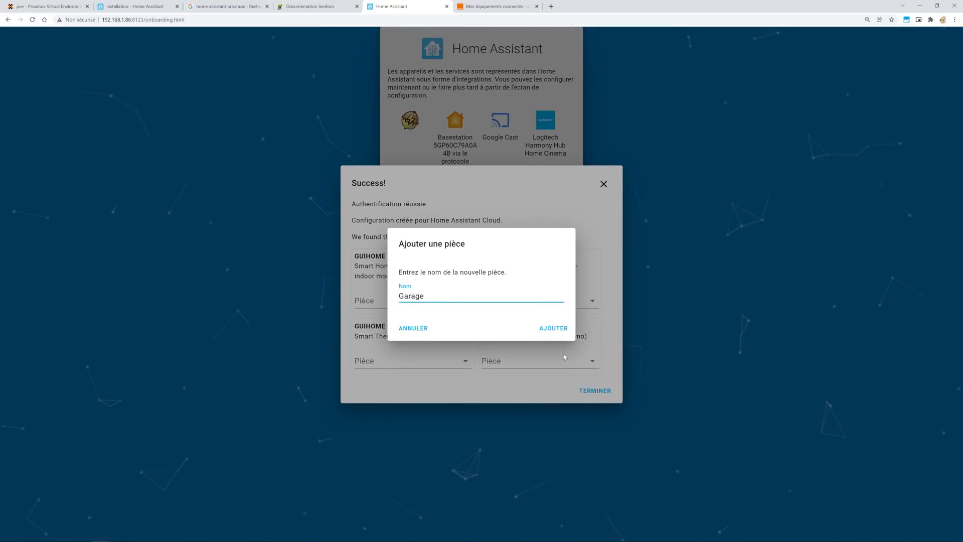
{"action": "key", "text": "Return"}
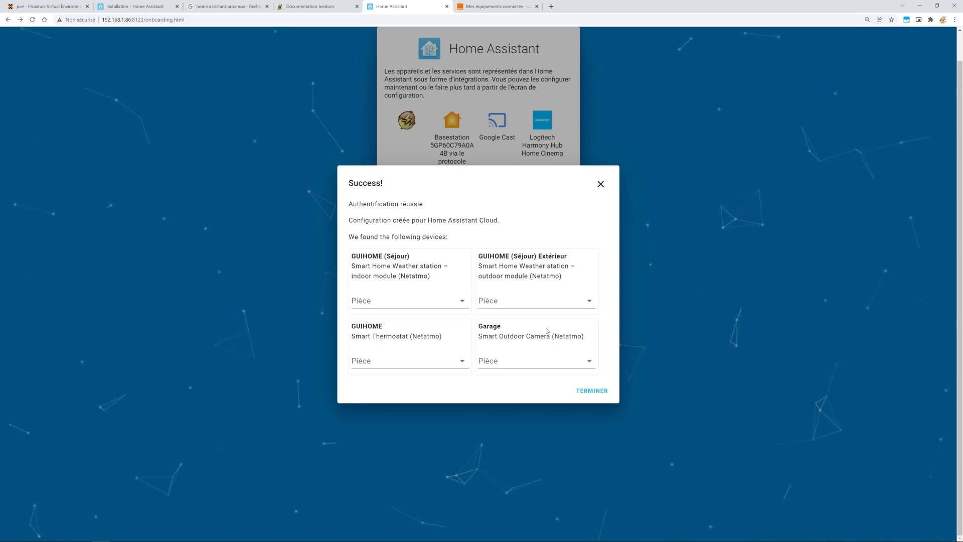
Finish Home Assistant onboarding to reach the Maison dashboard, then return to the Proxmox tab.
{"action": "left_click", "coordinate": [591, 454]}
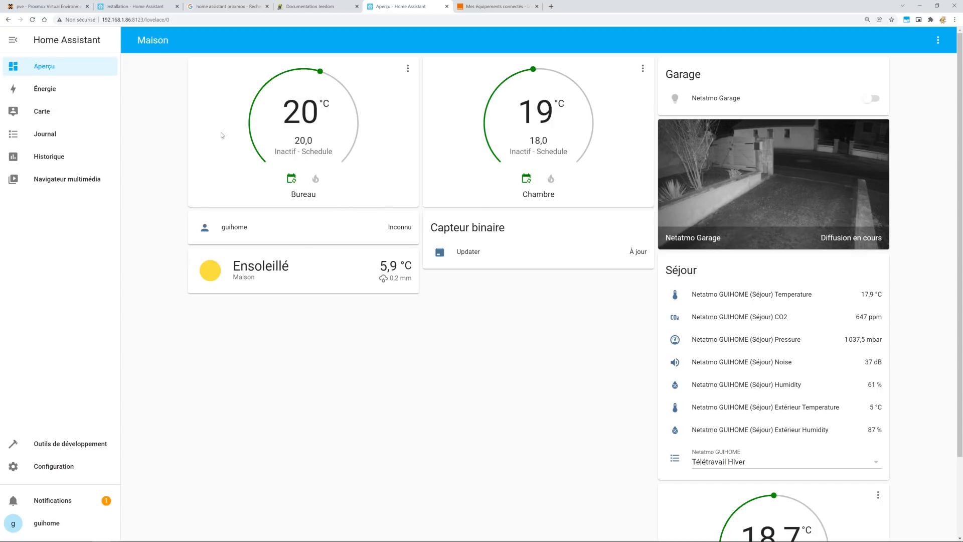
{"action": "left_click", "coordinate": [49, 7]}
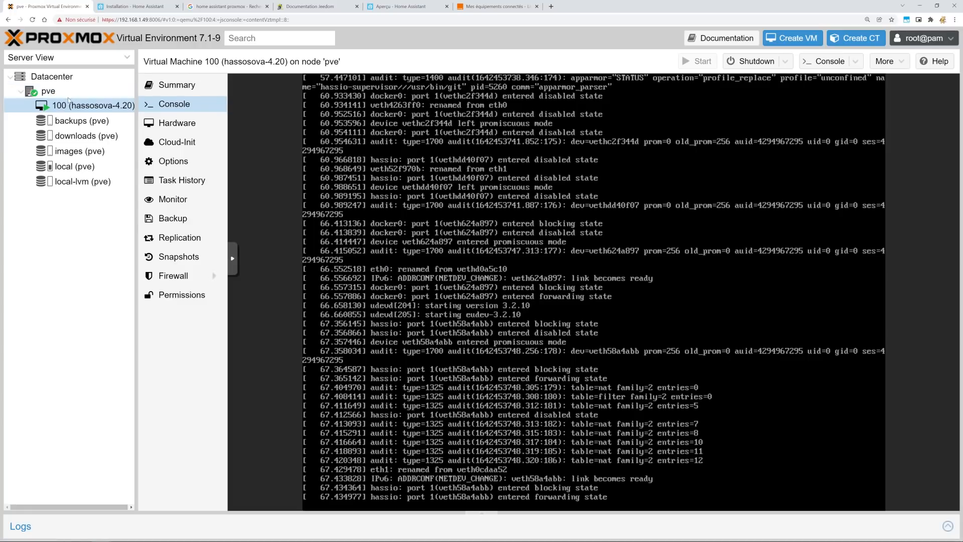
Show the pve node summary, with 1.10 GiB of 7.64 GiB RAM in use.
{"action": "left_click", "coordinate": [48, 90]}
{"action": "left_click", "coordinate": [80, 105]}
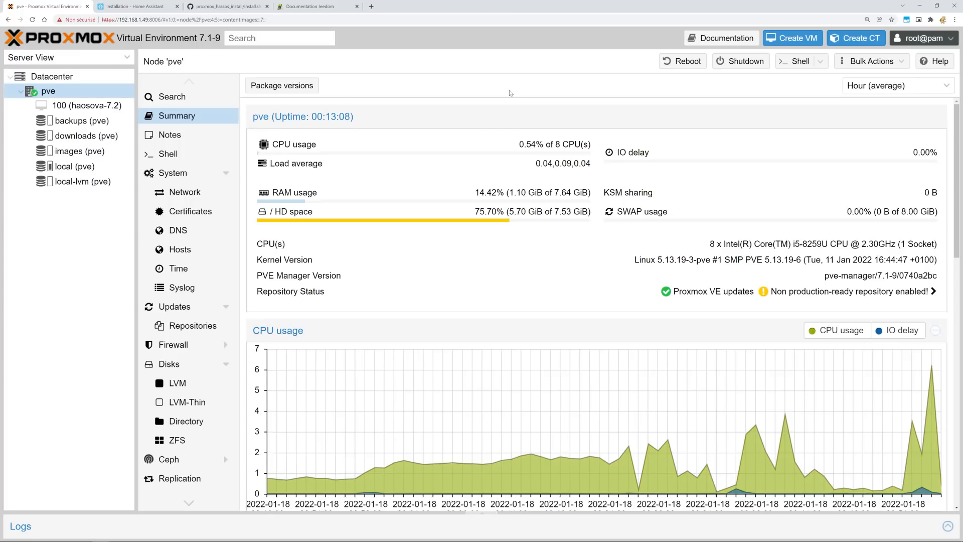
Start a new VM named 'haos' that uses no installation media.
{"action": "left_click", "coordinate": [804, 42]}
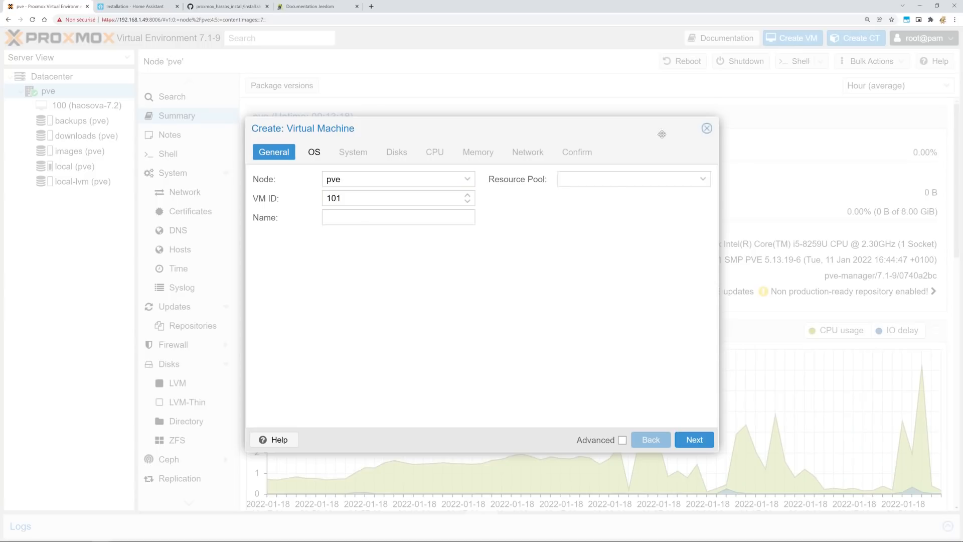
{"action": "left_click", "coordinate": [382, 221]}
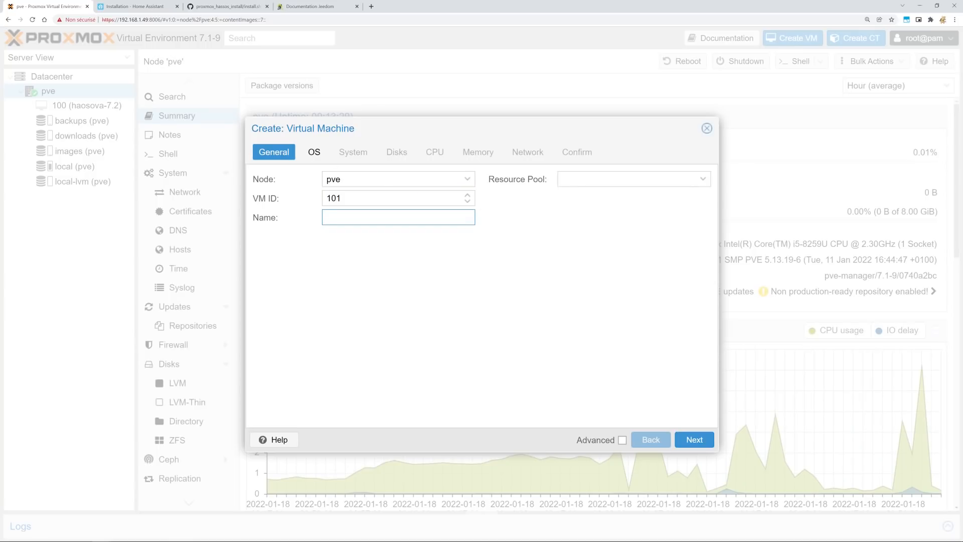
{"action": "type", "text": "haos"}
{"action": "left_click", "coordinate": [692, 439]}
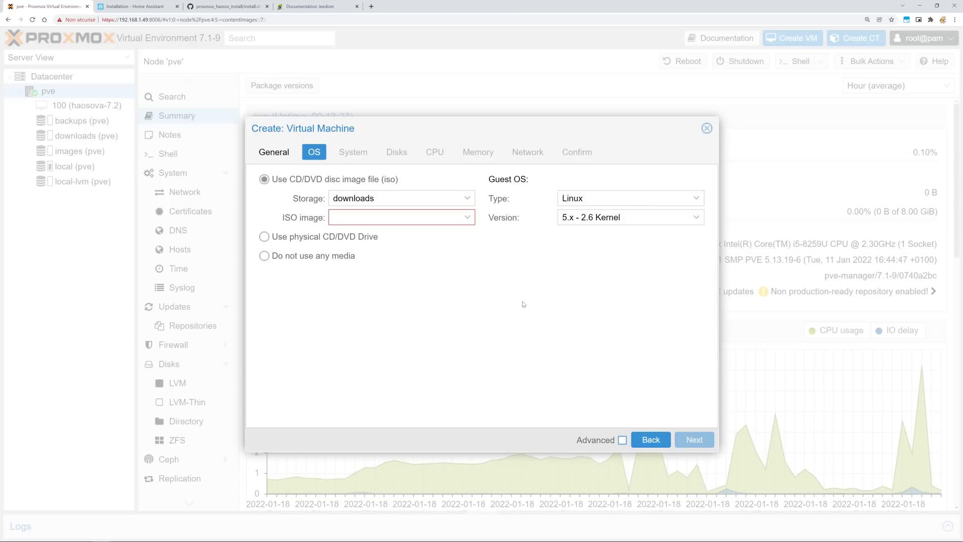
{"action": "left_click", "coordinate": [285, 255]}
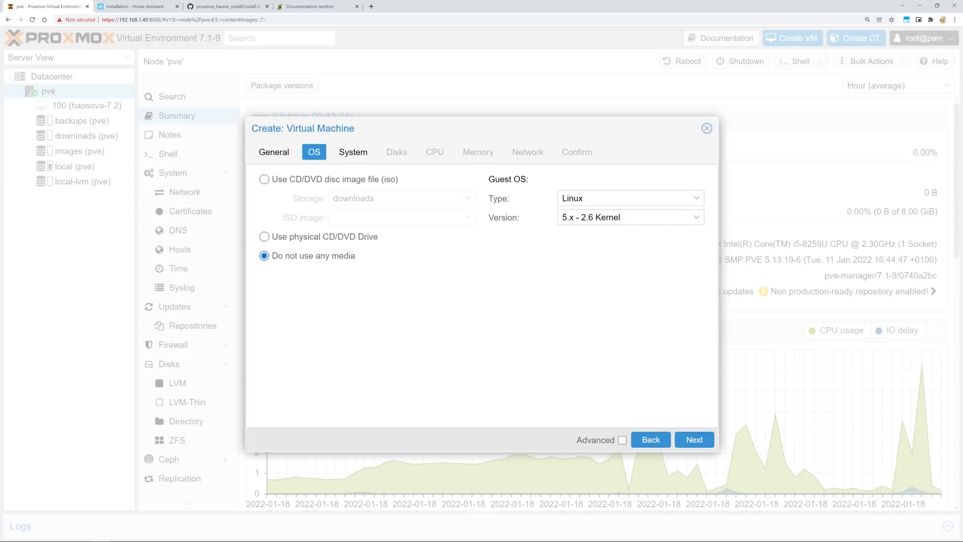
{"action": "left_click", "coordinate": [692, 439]}
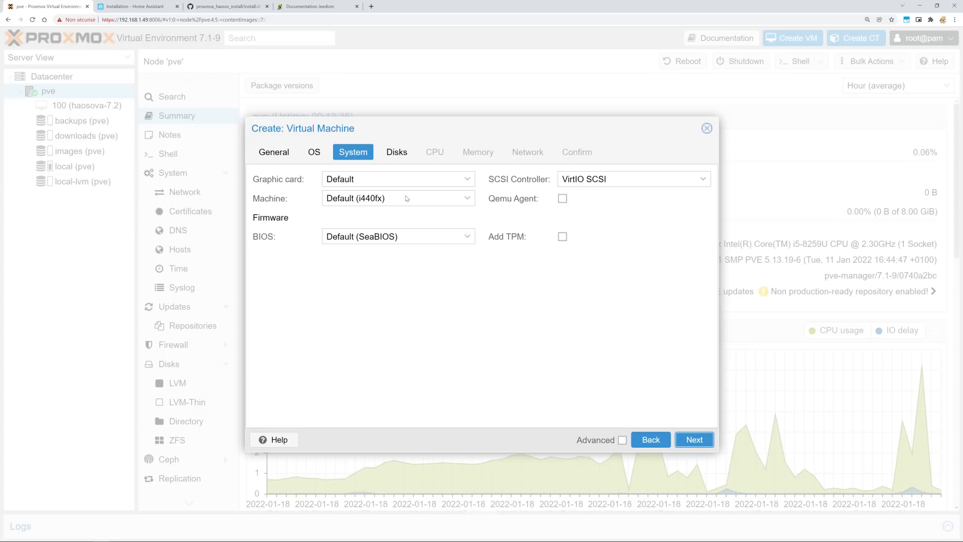
Set OVMF (UEFI) firmware without pre-enrolled keys, with the EFI disk on images storage.
{"action": "left_click", "coordinate": [468, 237]}
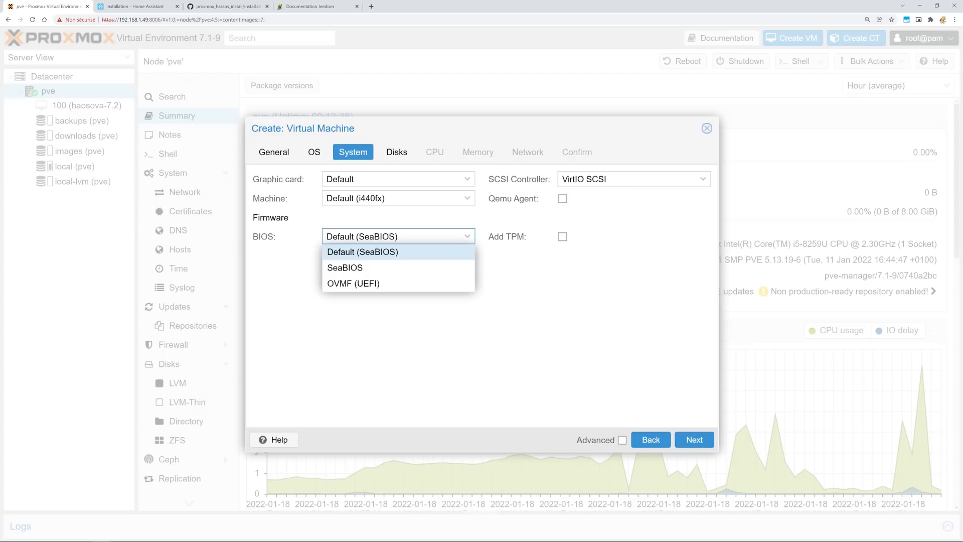
{"action": "left_click", "coordinate": [354, 283]}
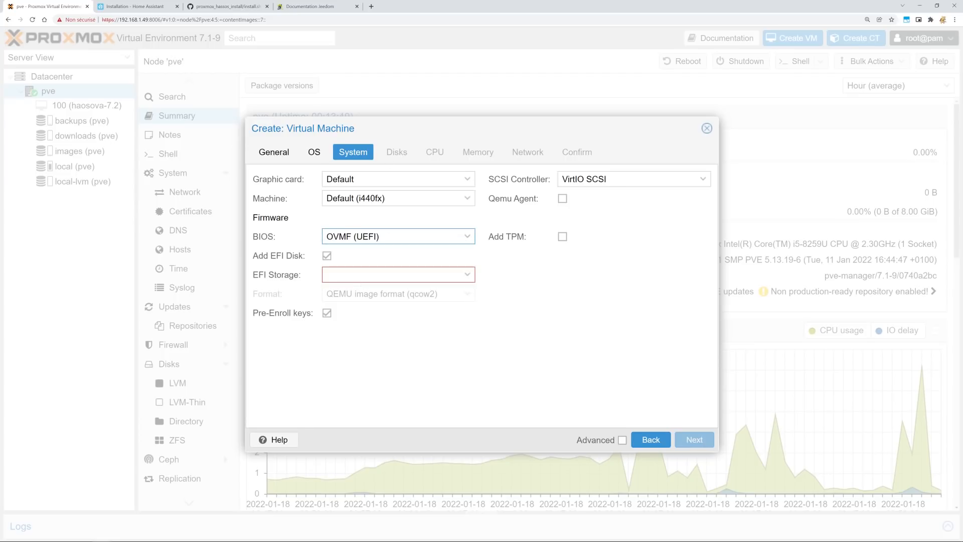
{"action": "left_click", "coordinate": [326, 313]}
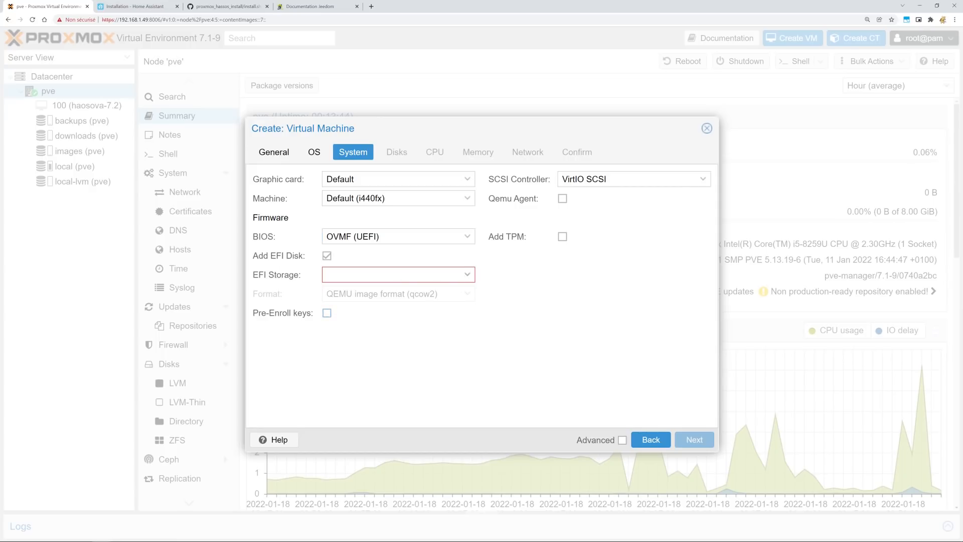
{"action": "left_click", "coordinate": [467, 275]}
{"action": "left_click", "coordinate": [351, 312]}
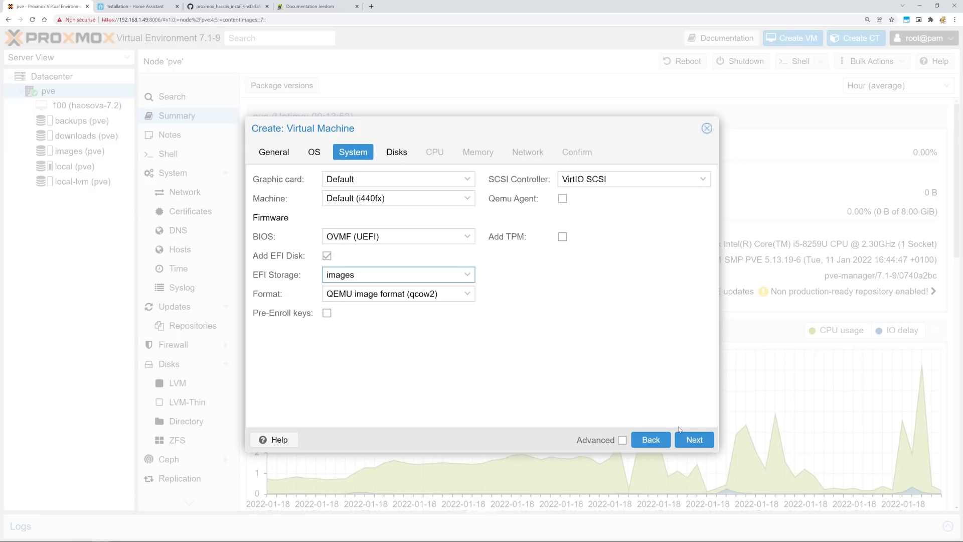
{"action": "left_click", "coordinate": [694, 439]}
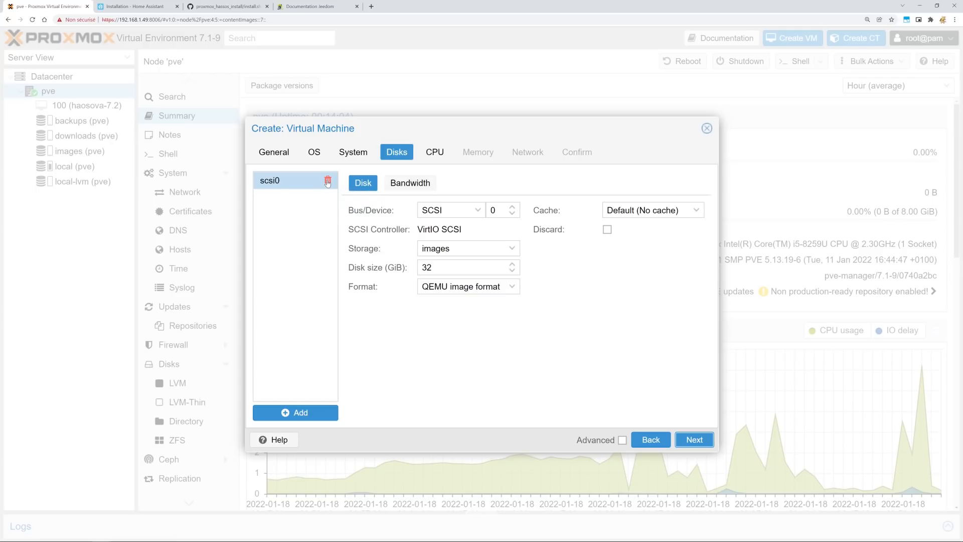
Remove the scsi0 disk, give 2 cores, keep 2048 MiB memory, and create VM 101.
{"action": "left_click", "coordinate": [328, 180]}
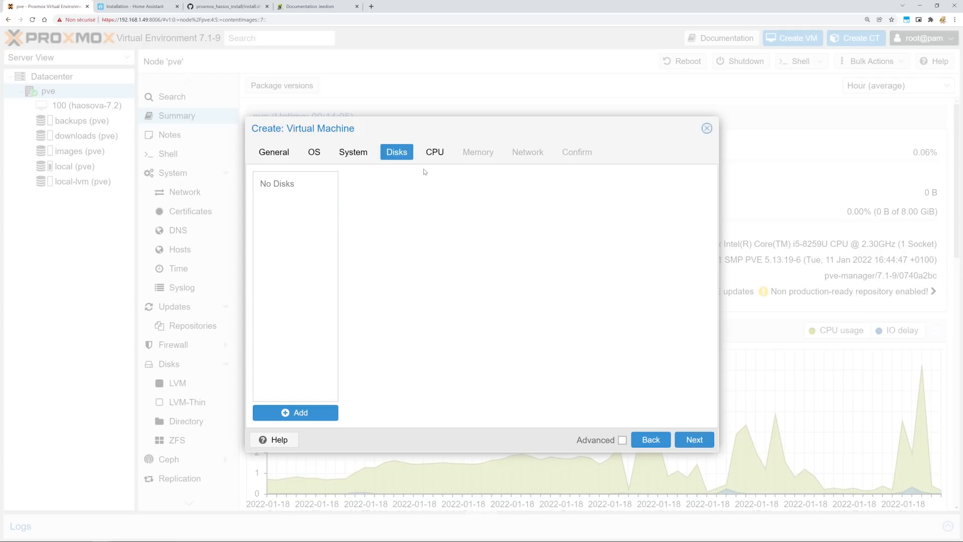
{"action": "left_click", "coordinate": [694, 440]}
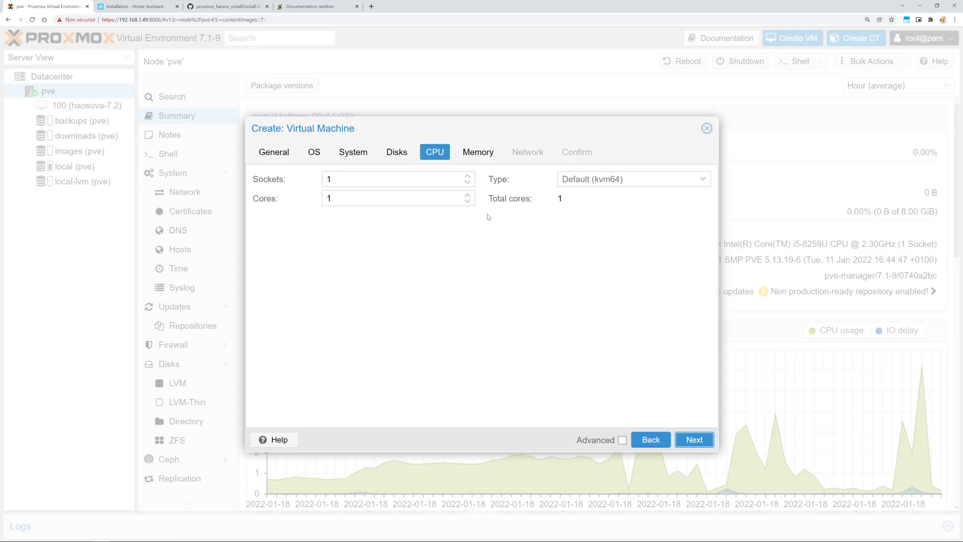
{"action": "left_click", "coordinate": [467, 195]}
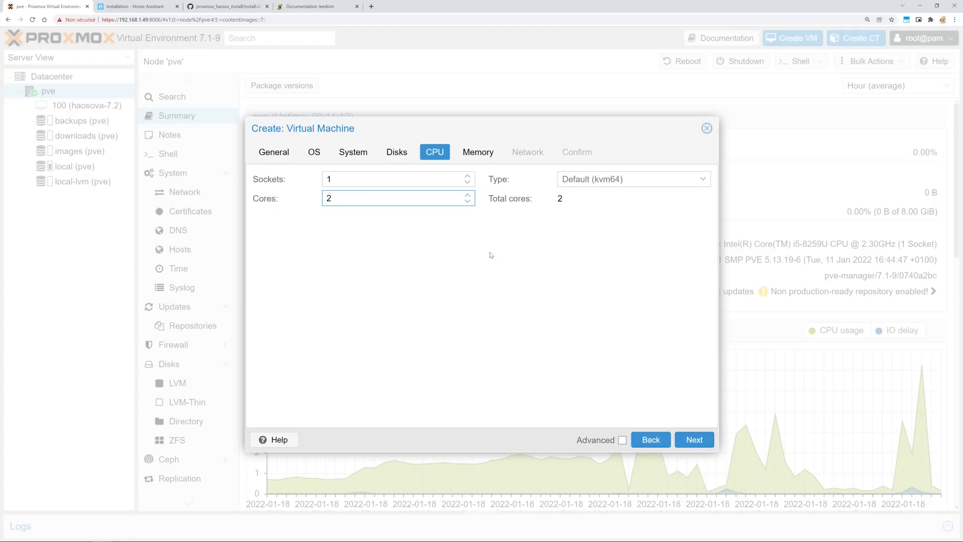
{"action": "left_click", "coordinate": [694, 441]}
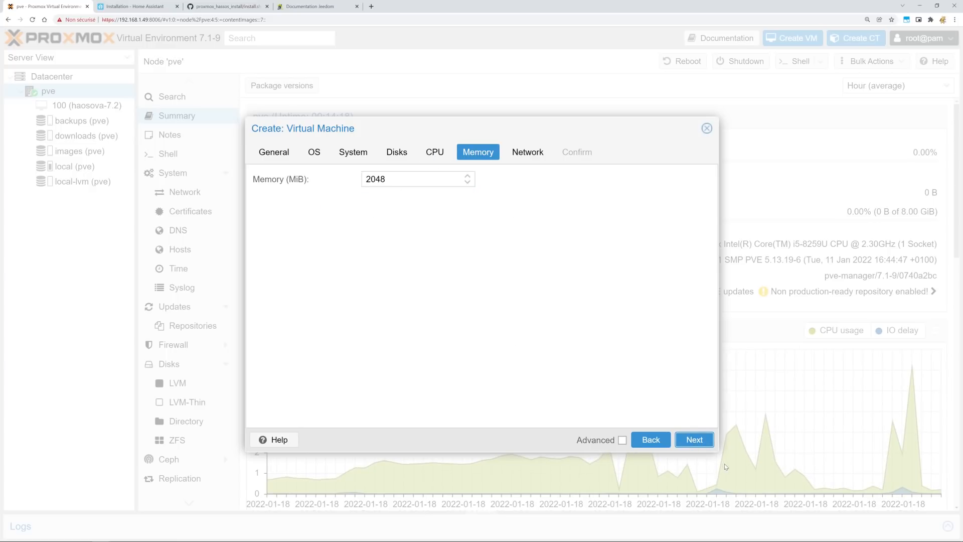
{"action": "left_click", "coordinate": [702, 441]}
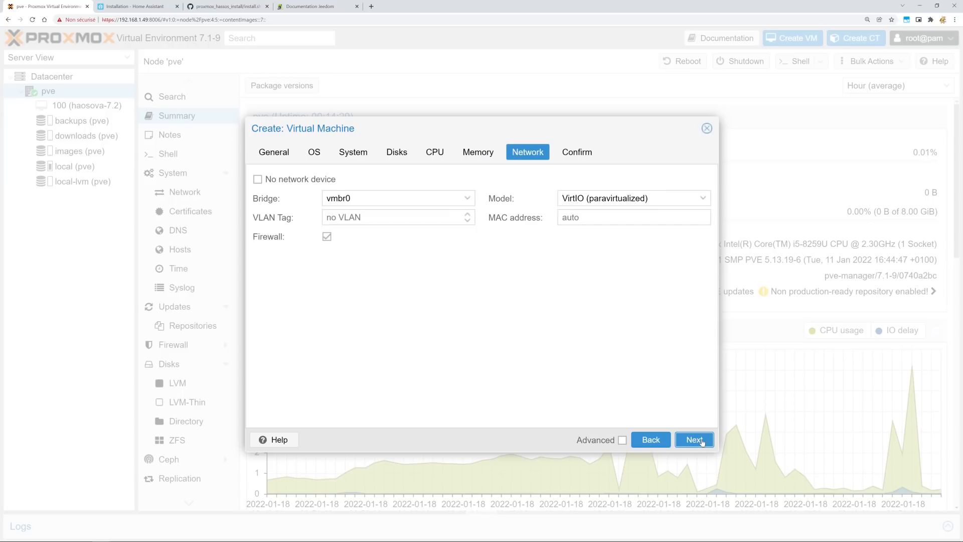
{"action": "left_click", "coordinate": [702, 441]}
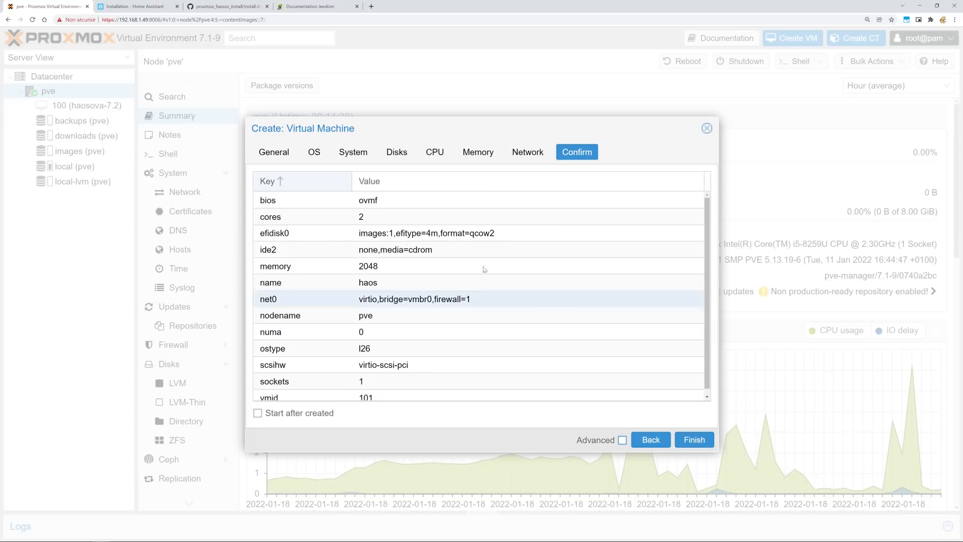
{"action": "scroll", "coordinate": [618, 393], "scroll_direction": "down", "scroll_amount": 1}
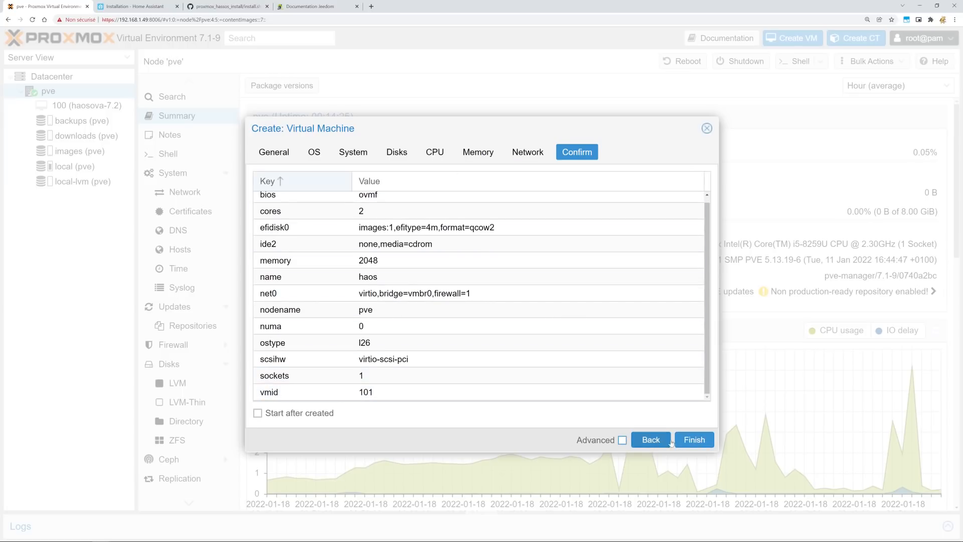
{"action": "left_click", "coordinate": [695, 440]}
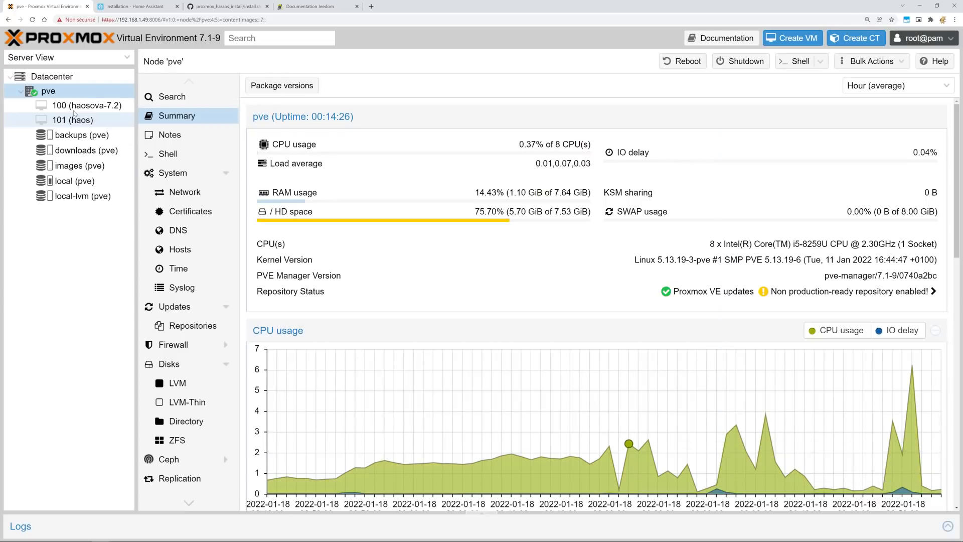
Remove the CD/DVD Drive (ide2) from VM 101's hardware, then go to the Home Assistant page.
{"action": "left_click", "coordinate": [83, 119]}
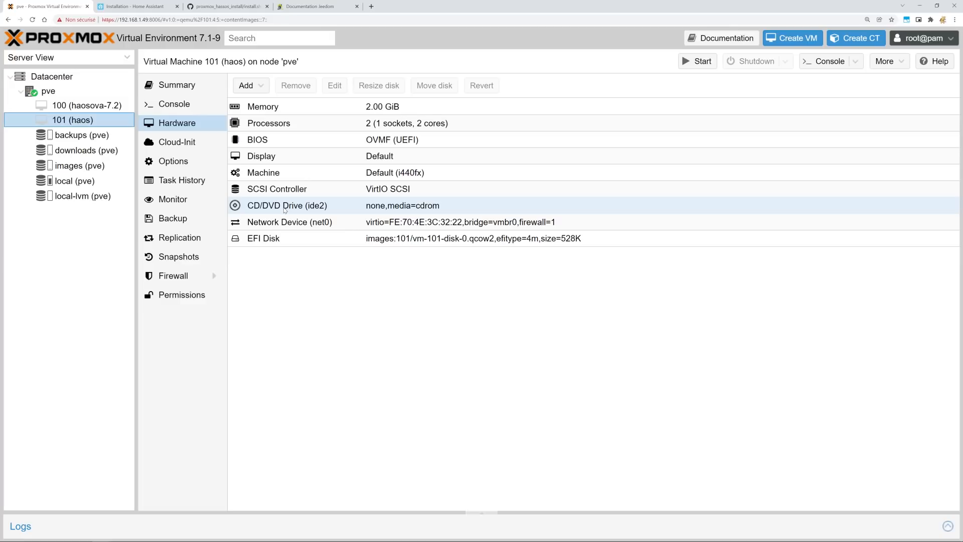
{"action": "left_click", "coordinate": [290, 208]}
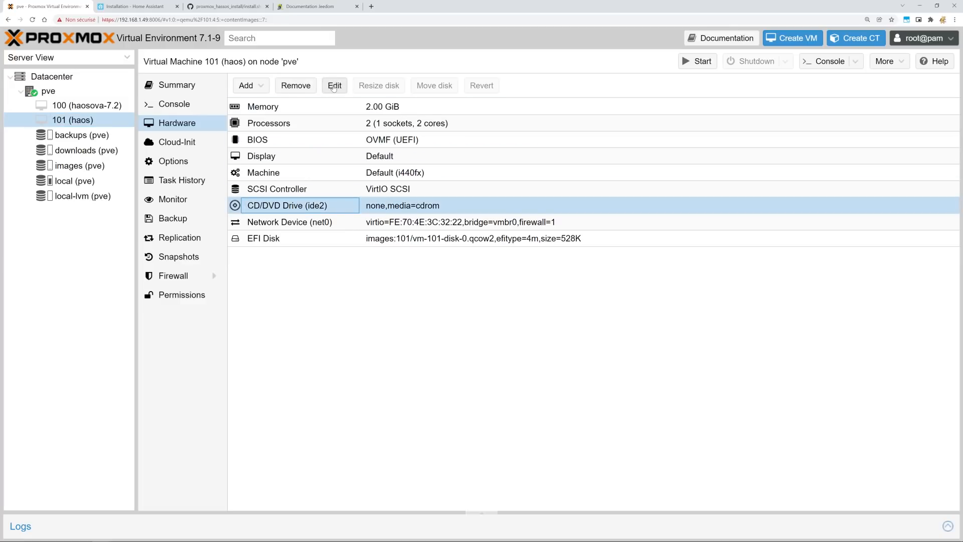
{"action": "left_click", "coordinate": [293, 86]}
{"action": "left_click", "coordinate": [455, 311]}
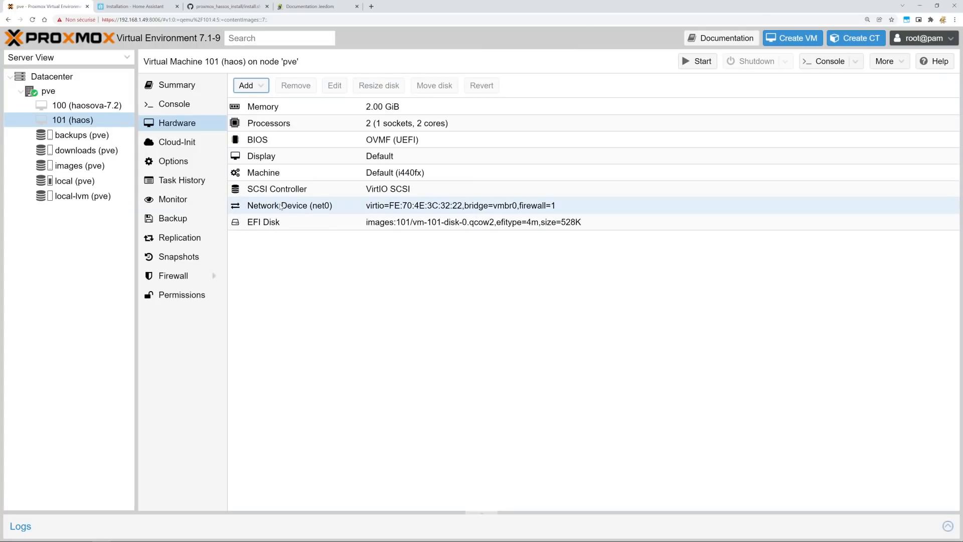
{"action": "left_click", "coordinate": [148, 7]}
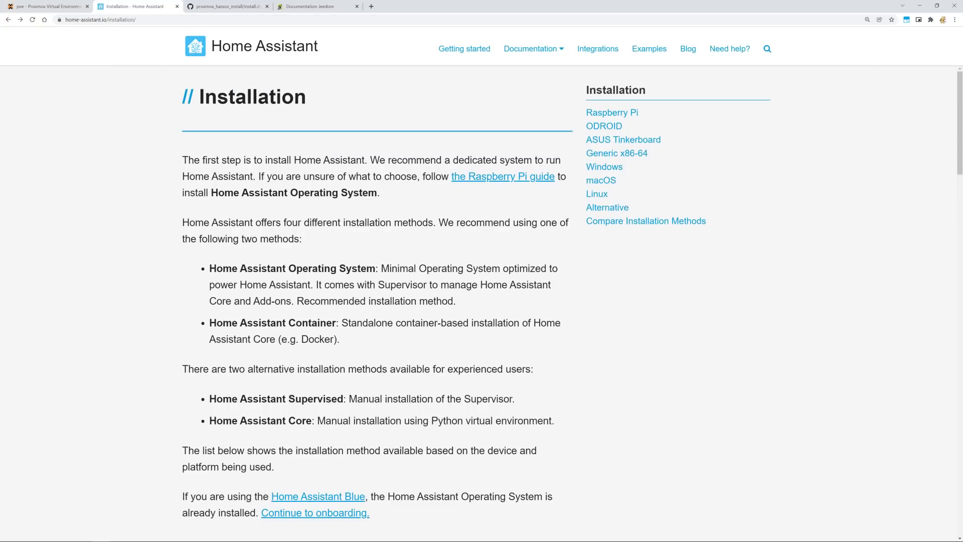
Open the Linux installation instructions on the Home Assistant Installation page.
{"action": "scroll", "coordinate": [405, 390], "scroll_direction": "down", "scroll_amount": 15}
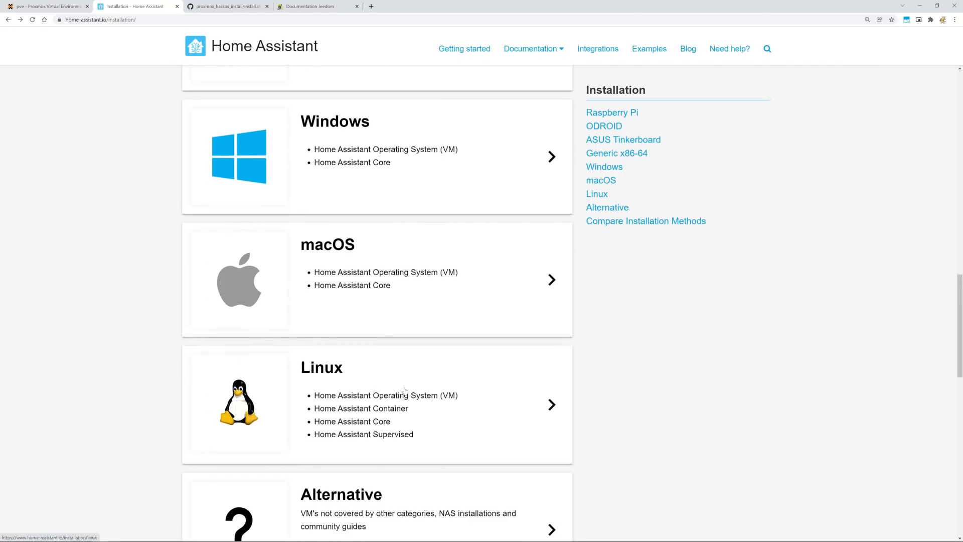
{"action": "left_click", "coordinate": [459, 404]}
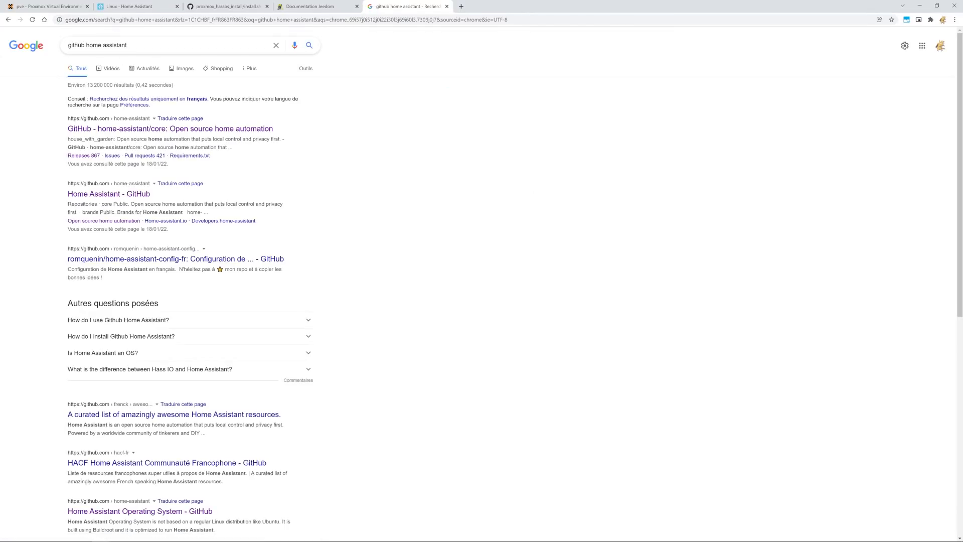
Go to the home-assistant/operating-system releases and select the haos_ova-7.2.qcow2.xz asset name.
{"action": "left_click", "coordinate": [113, 131]}
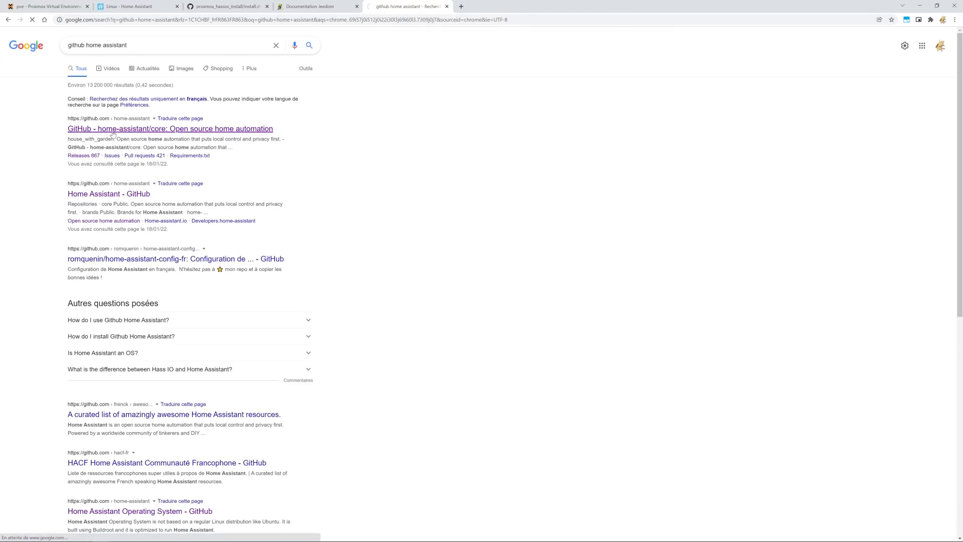
{"action": "left_click", "coordinate": [67, 76]}
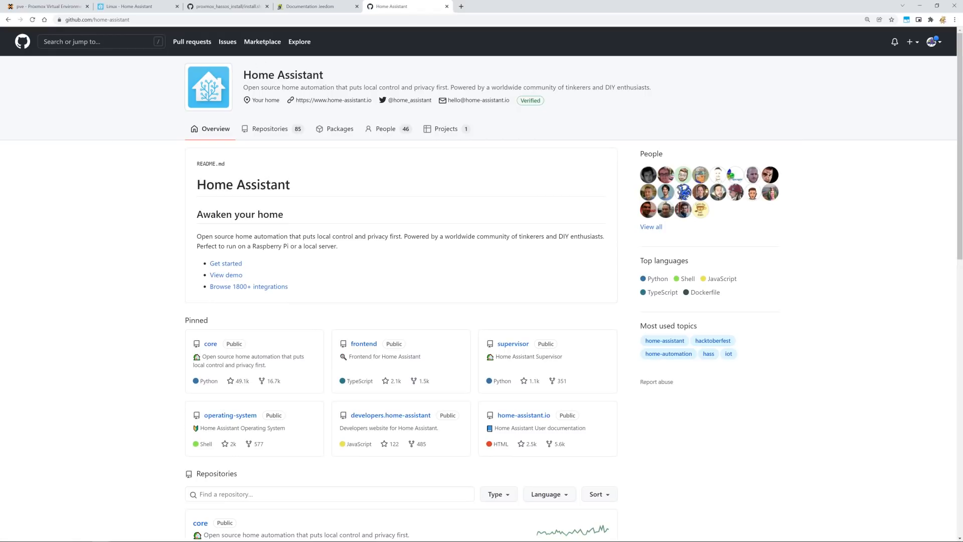
{"action": "left_click", "coordinate": [221, 416]}
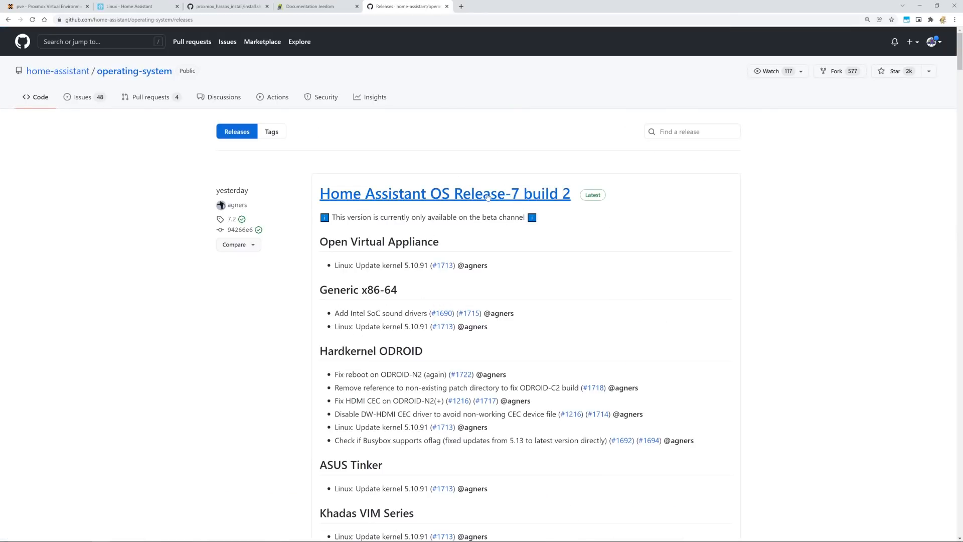
{"action": "scroll", "coordinate": [507, 321], "scroll_direction": "down", "scroll_amount": 9}
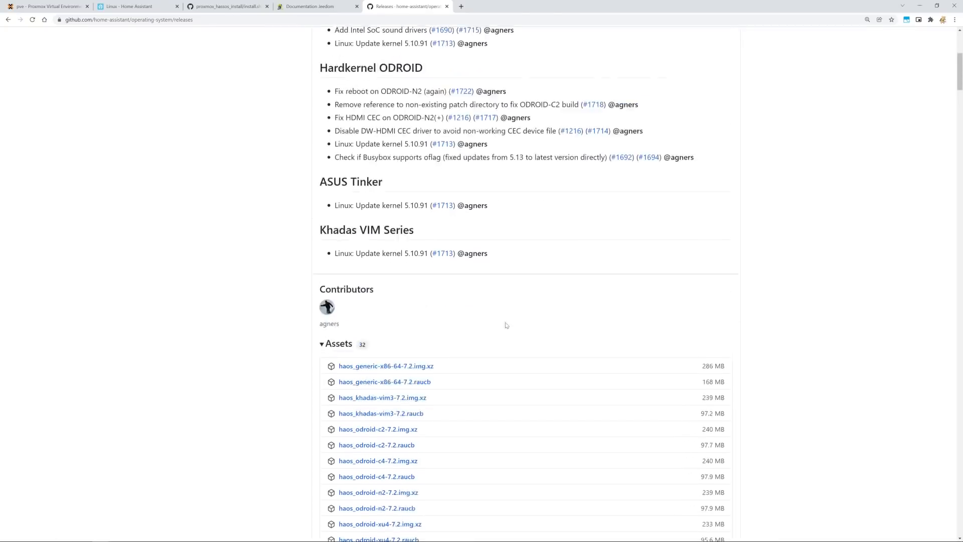
{"action": "scroll", "coordinate": [442, 246], "scroll_direction": "down", "scroll_amount": 2}
{"action": "scroll", "coordinate": [445, 273], "scroll_direction": "down", "scroll_amount": 1}
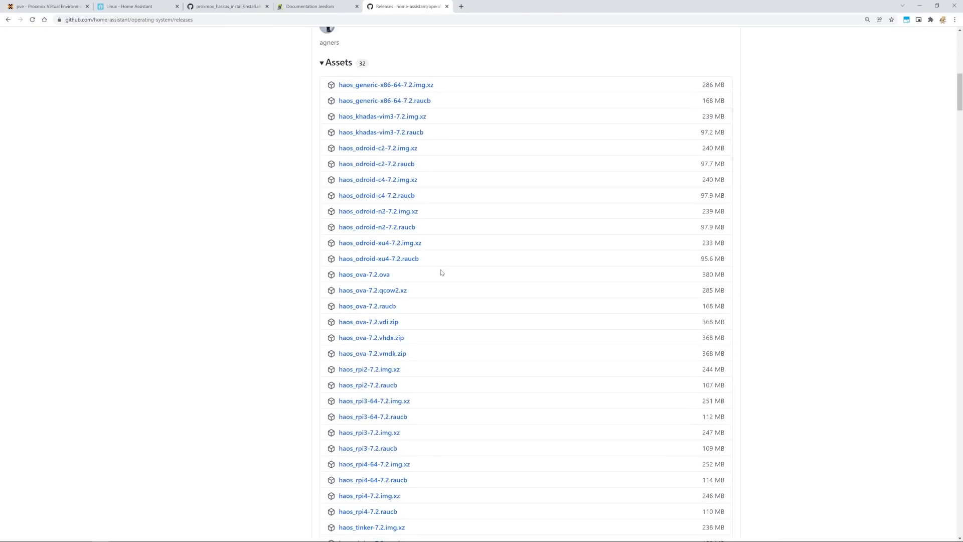
{"action": "scroll", "coordinate": [436, 245], "scroll_direction": "down", "scroll_amount": 1}
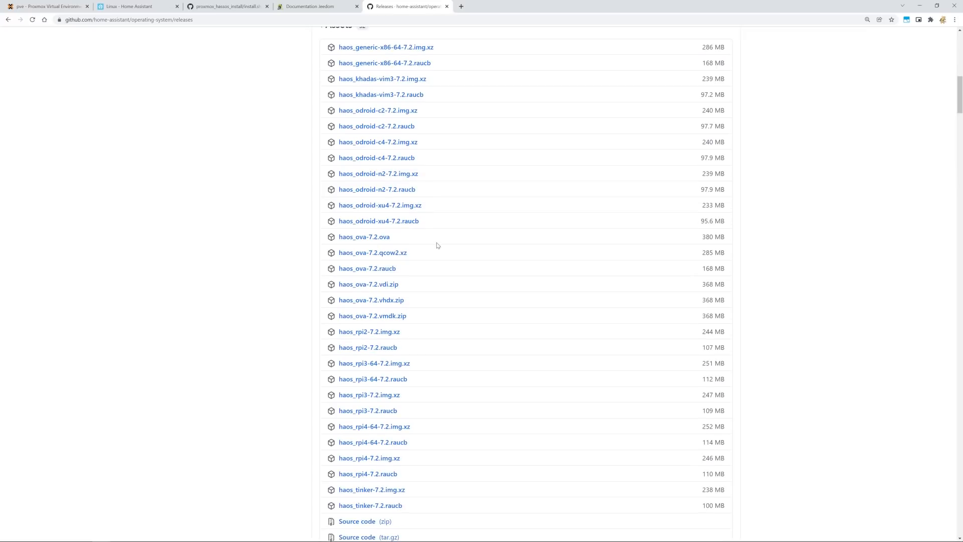
{"action": "left_click_drag", "start_coordinate": [411, 252], "coordinate": [336, 255]}
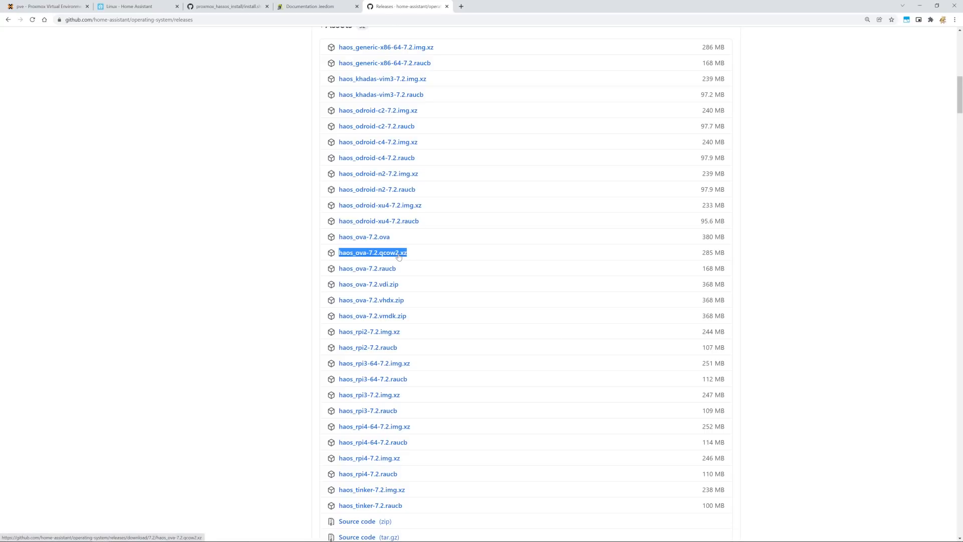
Launch the Windows Command Prompt terminal from Windows search.
{"action": "key", "text": "ctrl+1"}
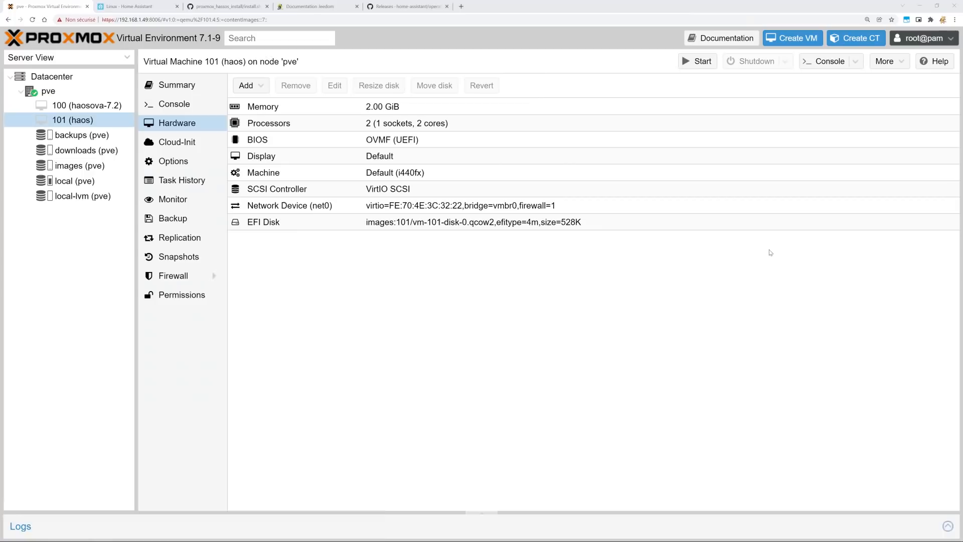
{"action": "key", "text": "super"}
{"action": "type", "text": "cd"}
{"action": "key", "text": "BackSpace"}
{"action": "type", "text": "mds"}
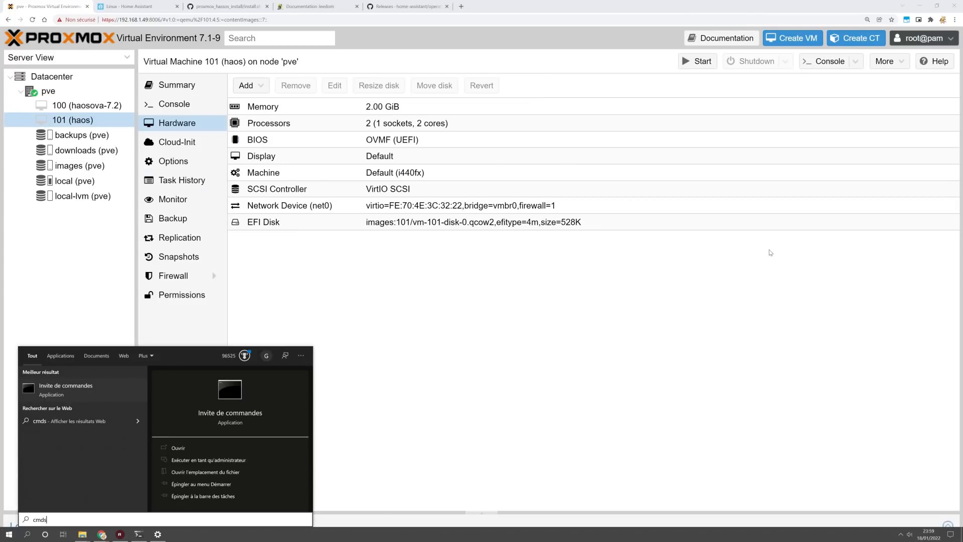
{"action": "key", "text": "BackSpace"}
{"action": "key", "text": "BackSpace"}
{"action": "key", "text": "BackSpace"}
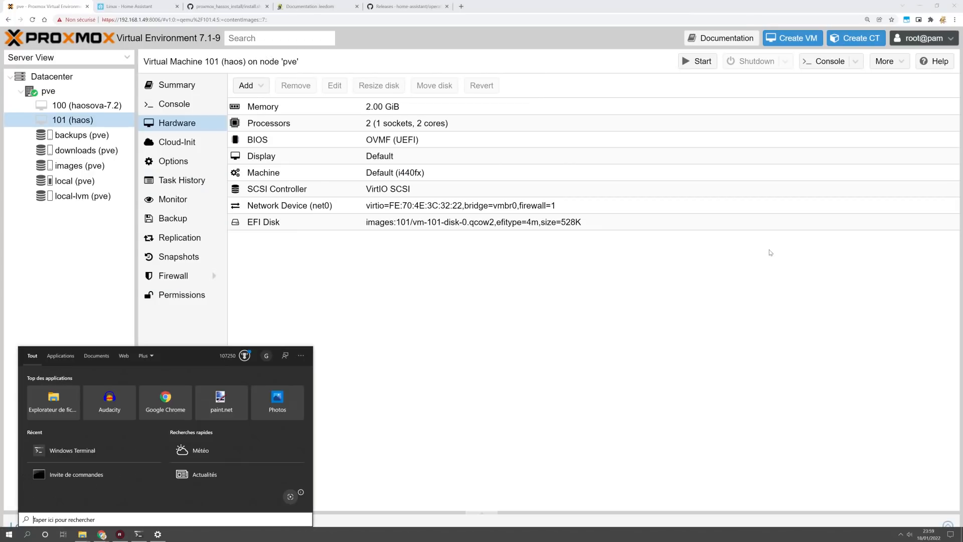
{"action": "type", "text": "term"}
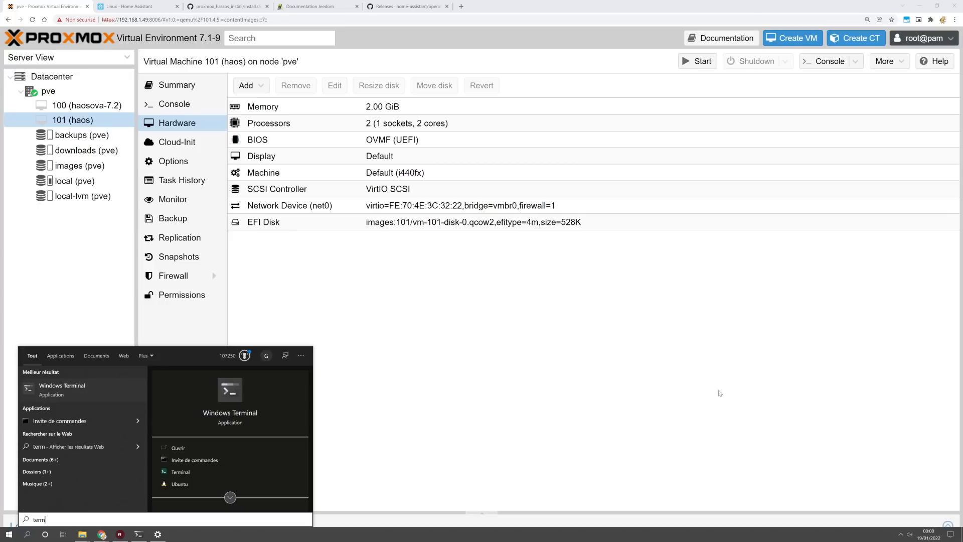
{"action": "left_click", "coordinate": [140, 535]}
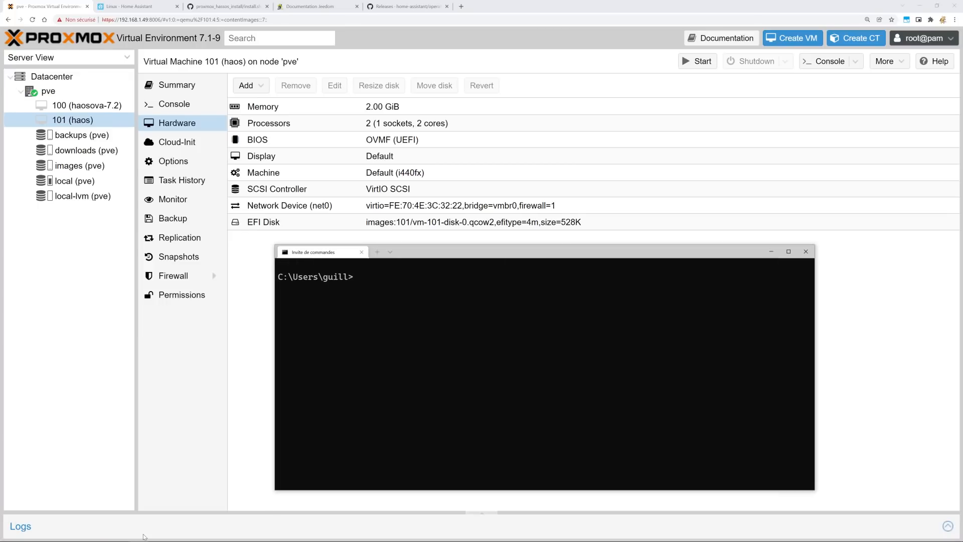
{"action": "key", "text": "ctrl+v"}
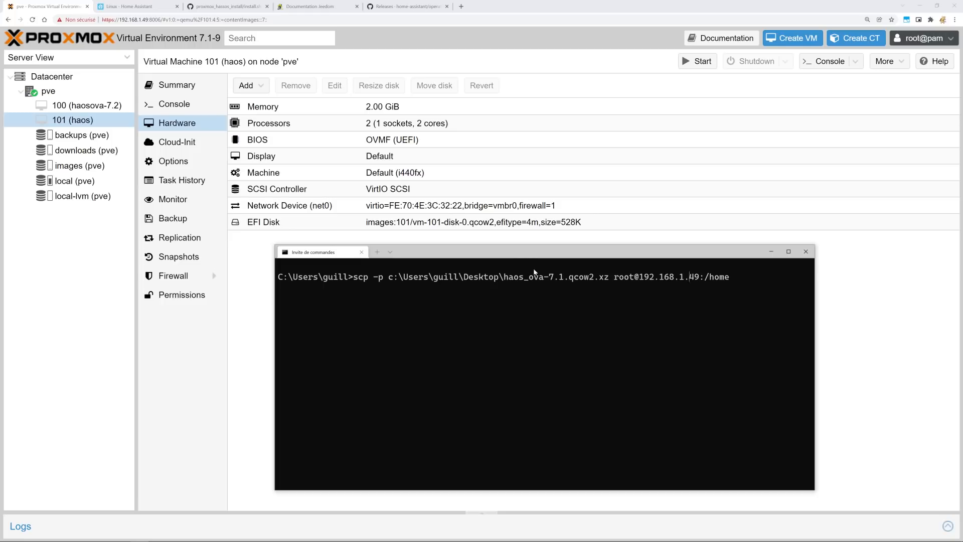
{"action": "key", "text": "BackSpace"}
{"action": "type", "text": "2"}
{"action": "key", "text": "Return"}
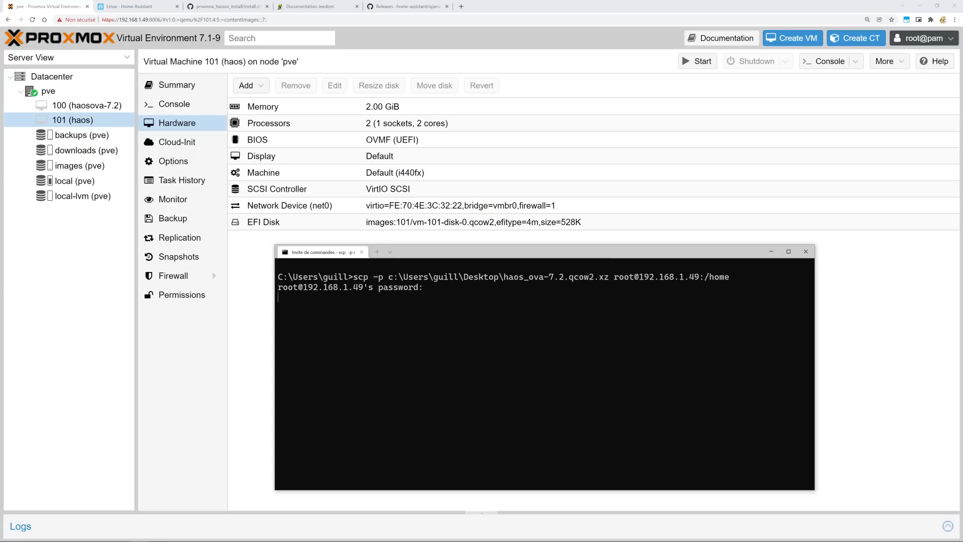
{"action": "key", "text": "Return"}
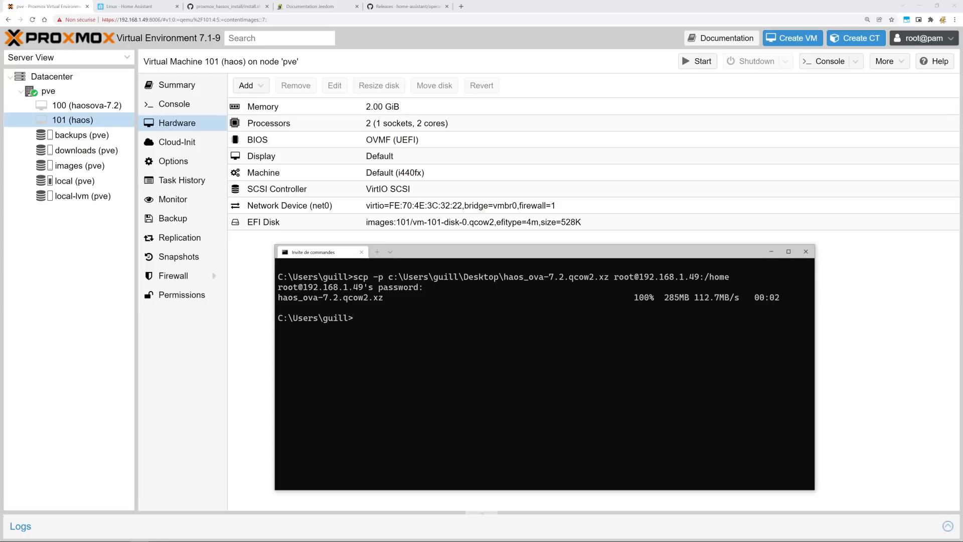
{"action": "left_click", "coordinate": [771, 251]}
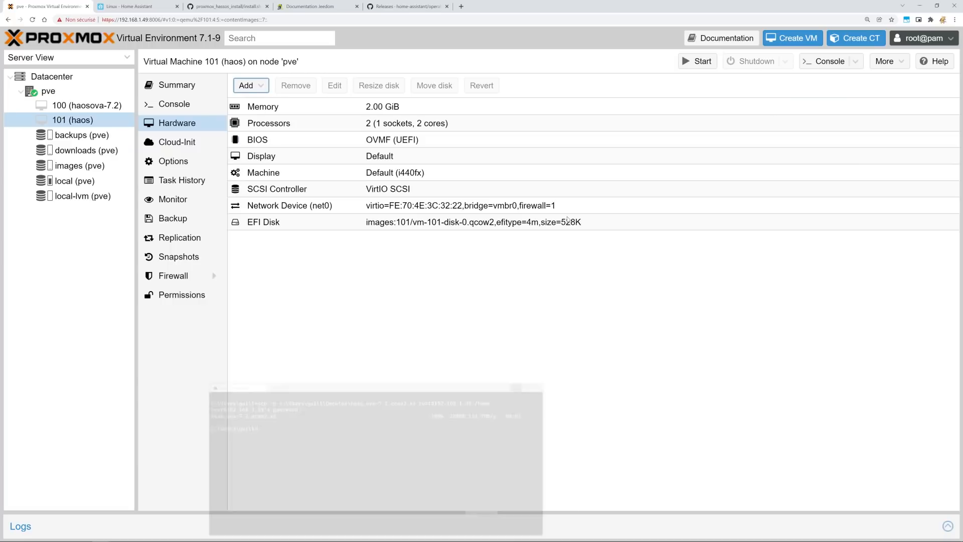
Open a shell on the pve node and change to /home.
{"action": "left_click", "coordinate": [48, 93]}
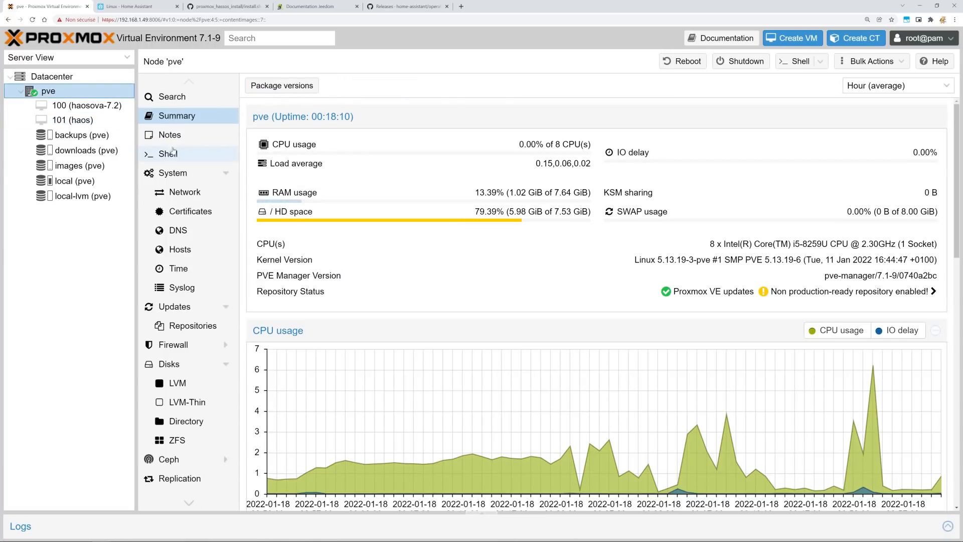
{"action": "left_click", "coordinate": [185, 152]}
{"action": "type", "text": "cd "}
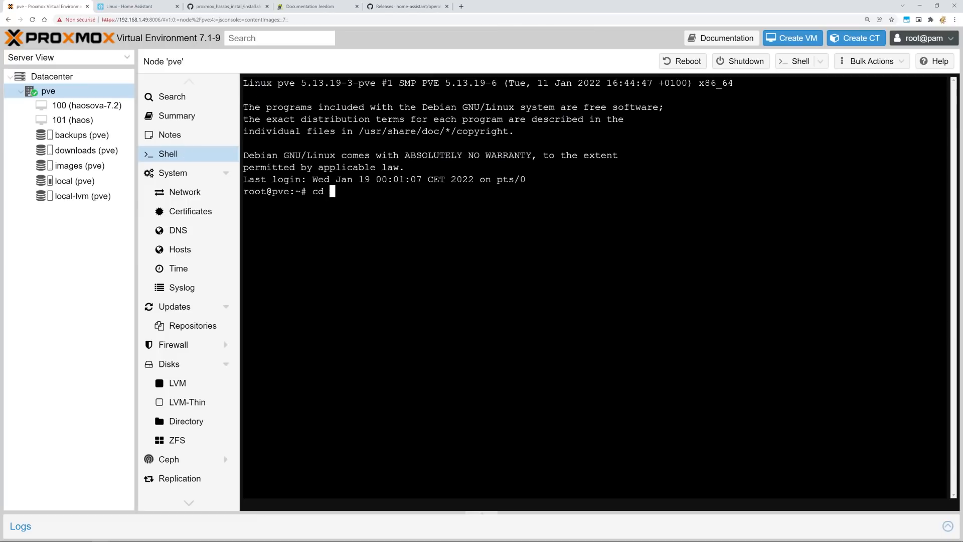
{"action": "type", "text": "/home"}
{"action": "key", "text": "Return"}
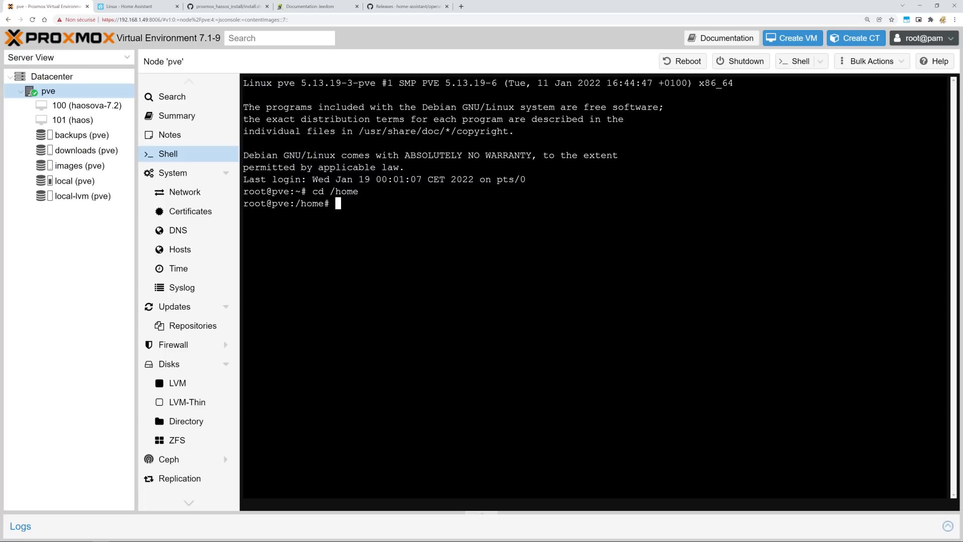
Decompress the haos_ova image with xz -d and import it into VM 101 as qcow2 on images.
{"action": "type", "text": "xz -d /home/haos_ova-"}
{"action": "key", "text": "Tab"}
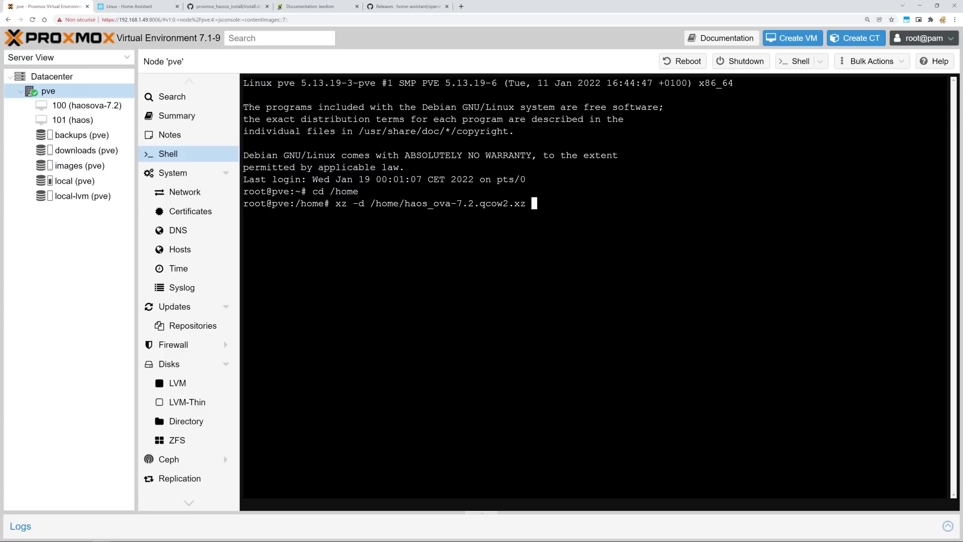
{"action": "key", "text": "Return"}
{"action": "type", "text": "qm importdisk 101 /home/haos_ova-7.2.qcow2 images --format qcow2"}
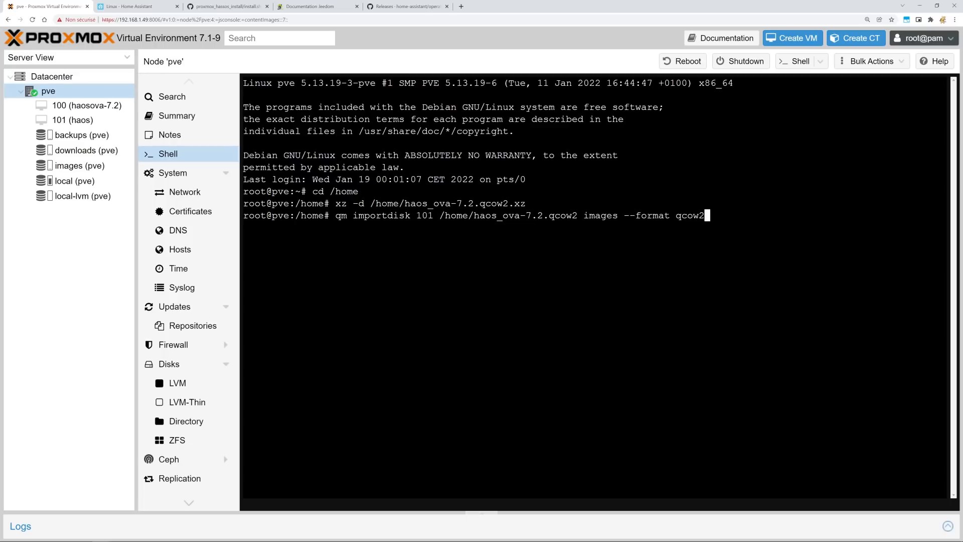
{"action": "key", "text": "Return"}
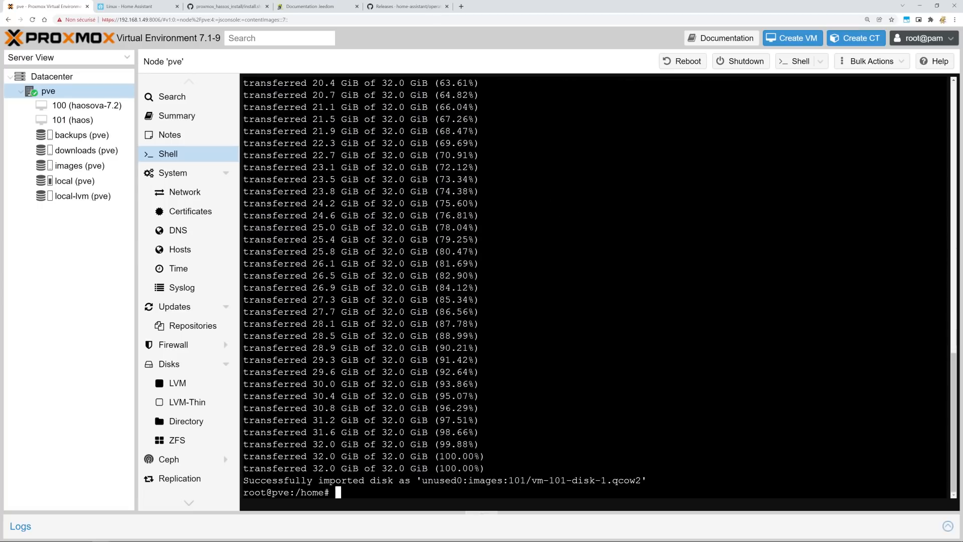
Attach VM 101's Unused Disk 0 on the SATA bus as sata0.
{"action": "left_click", "coordinate": [73, 120]}
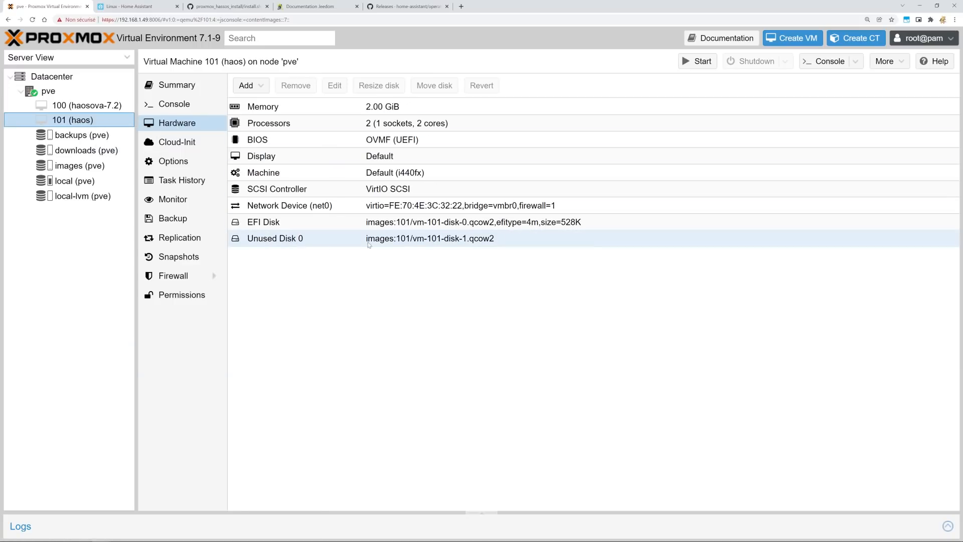
{"action": "left_click", "coordinate": [432, 241]}
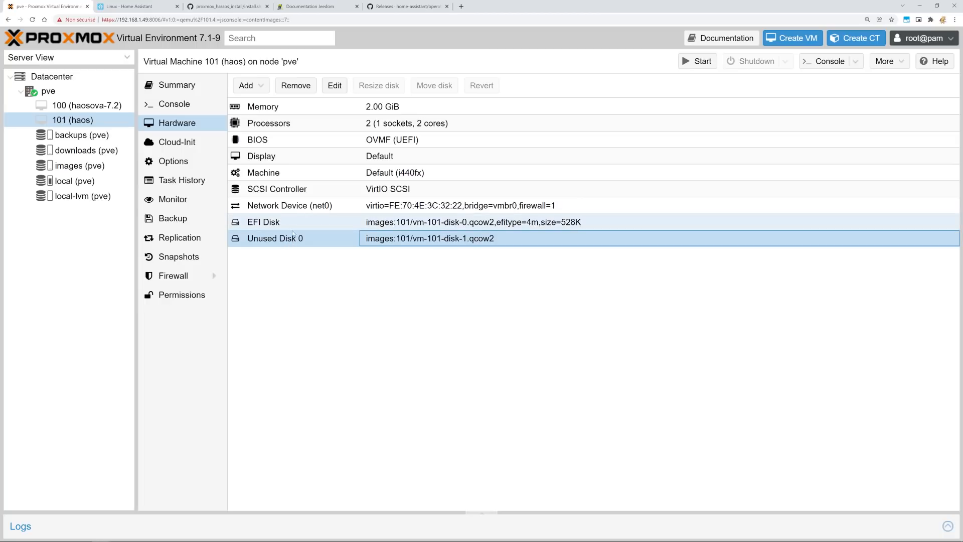
{"action": "double_click", "coordinate": [292, 242]}
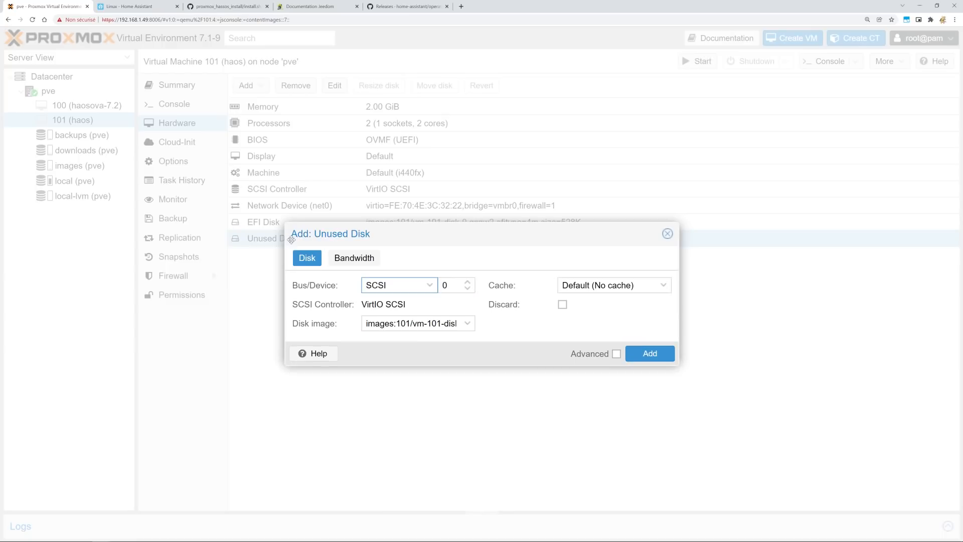
{"action": "left_click", "coordinate": [430, 285]}
{"action": "left_click", "coordinate": [384, 319]}
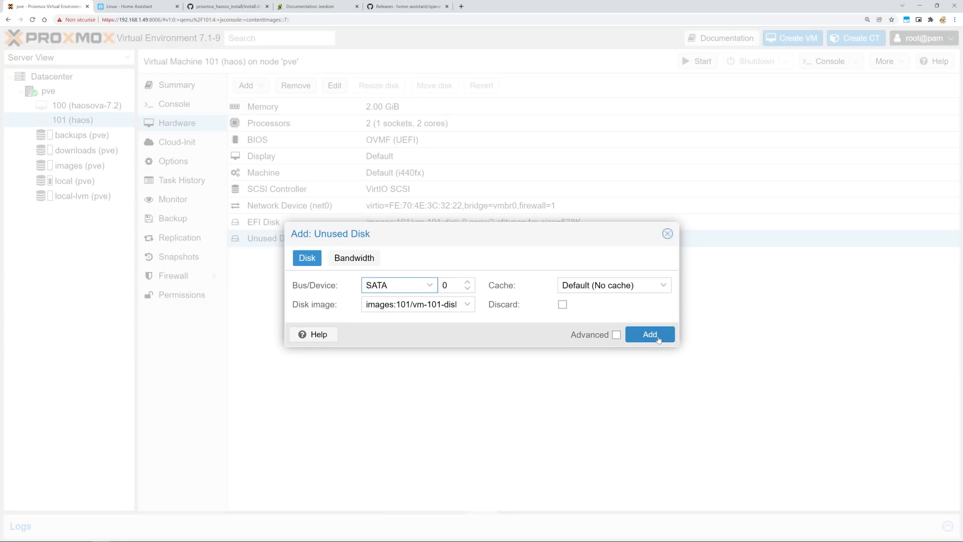
{"action": "left_click", "coordinate": [651, 335]}
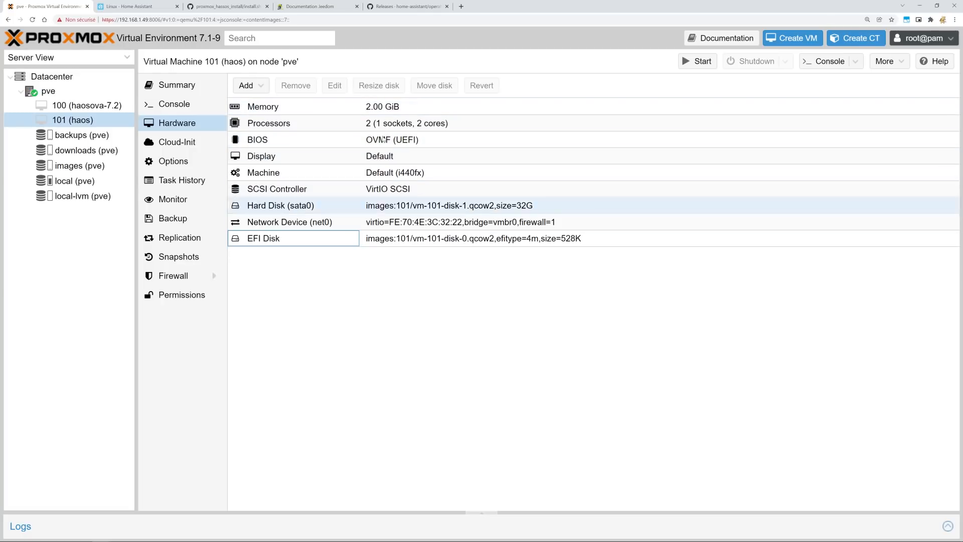
Set VM 101's boot order to sata0 first and enabled, with net0 disabled.
{"action": "left_click", "coordinate": [176, 162]}
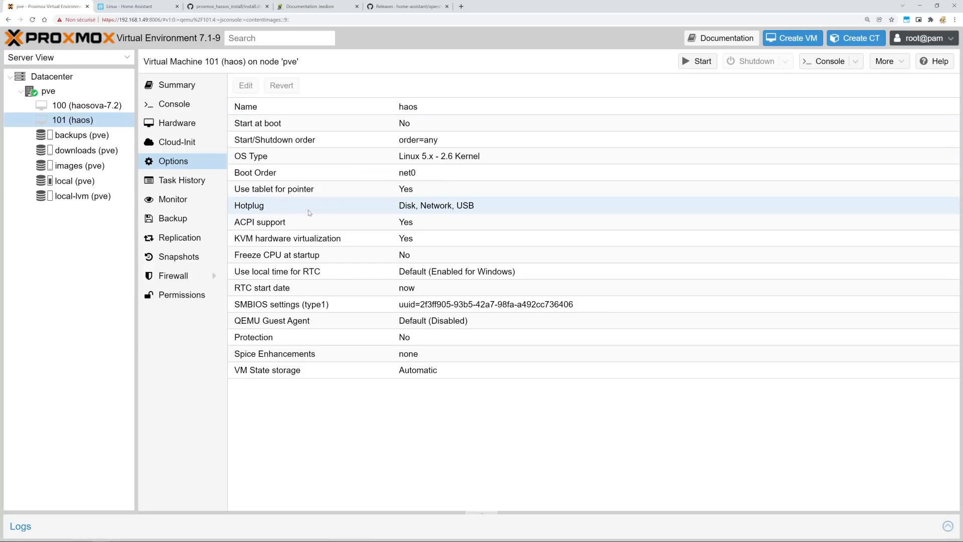
{"action": "left_click", "coordinate": [265, 177]}
{"action": "double_click", "coordinate": [257, 176]}
{"action": "left_click", "coordinate": [351, 246]}
{"action": "left_click", "coordinate": [291, 263]}
{"action": "left_click_drag", "start_coordinate": [291, 263], "coordinate": [295, 247]}
{"action": "left_click", "coordinate": [351, 247]}
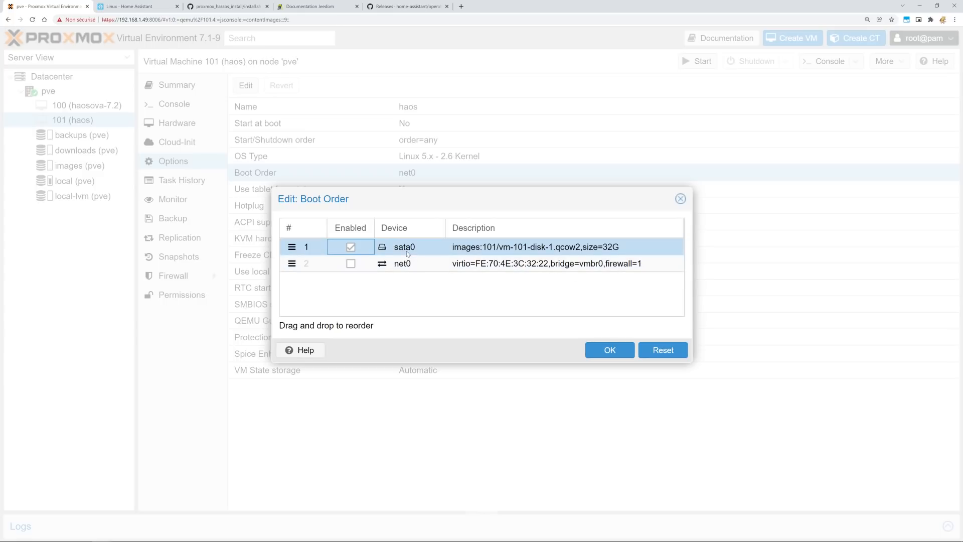
{"action": "left_click", "coordinate": [608, 350]}
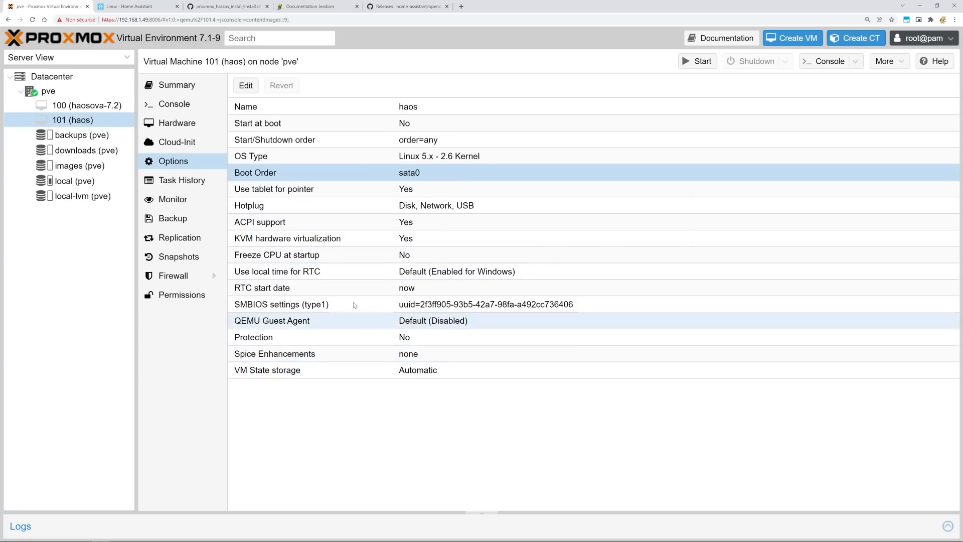
{"action": "left_click", "coordinate": [185, 123]}
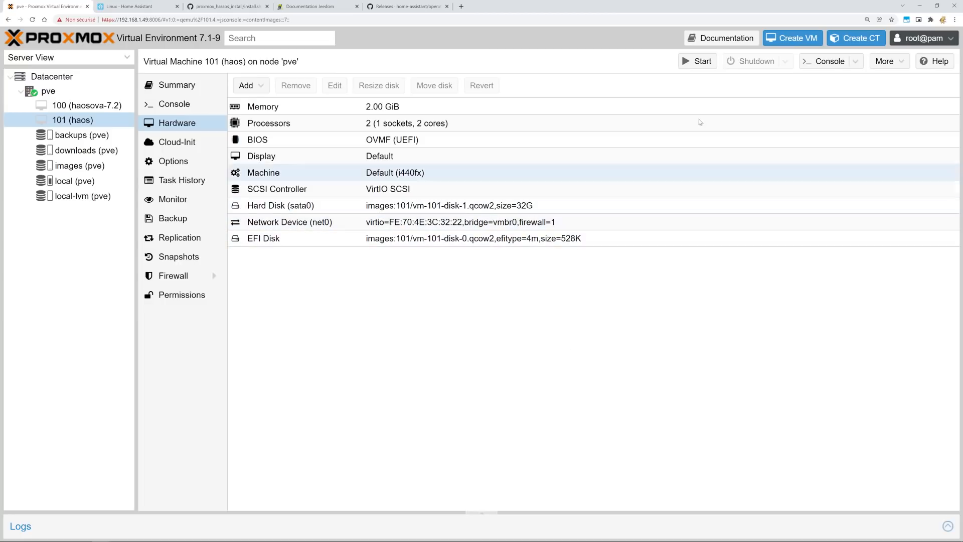
Start VM 101 (haos) and follow its console until the Home Assistant OS 7.2 prompt appears.
{"action": "left_click", "coordinate": [697, 62]}
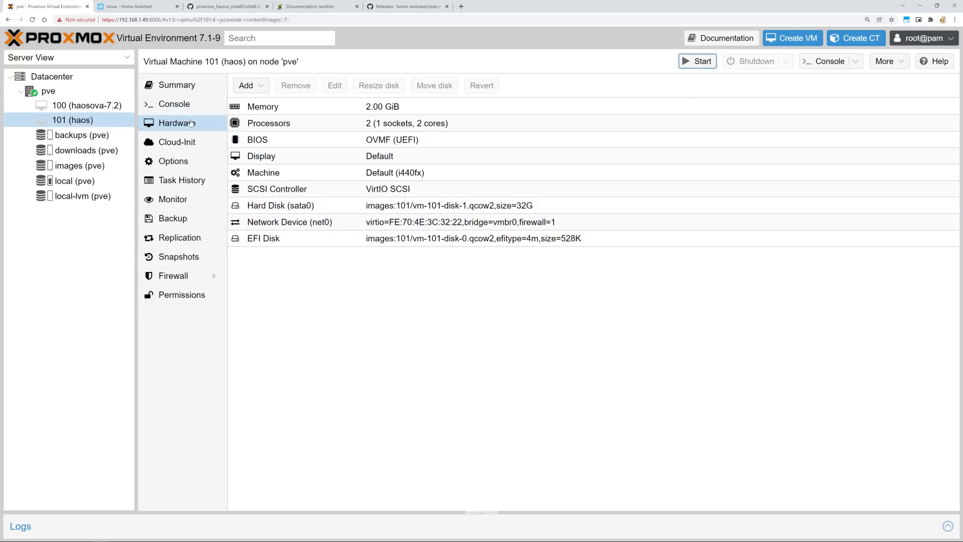
{"action": "left_click", "coordinate": [182, 107]}
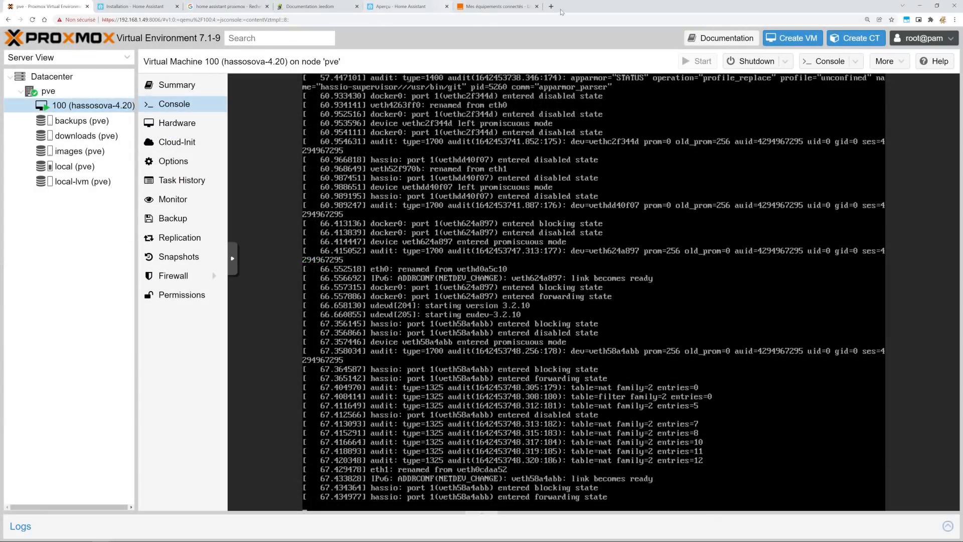
Close the Mes équipements connectés and Home Assistant preview tabs, then select the pve node.
{"action": "left_click", "coordinate": [537, 7]}
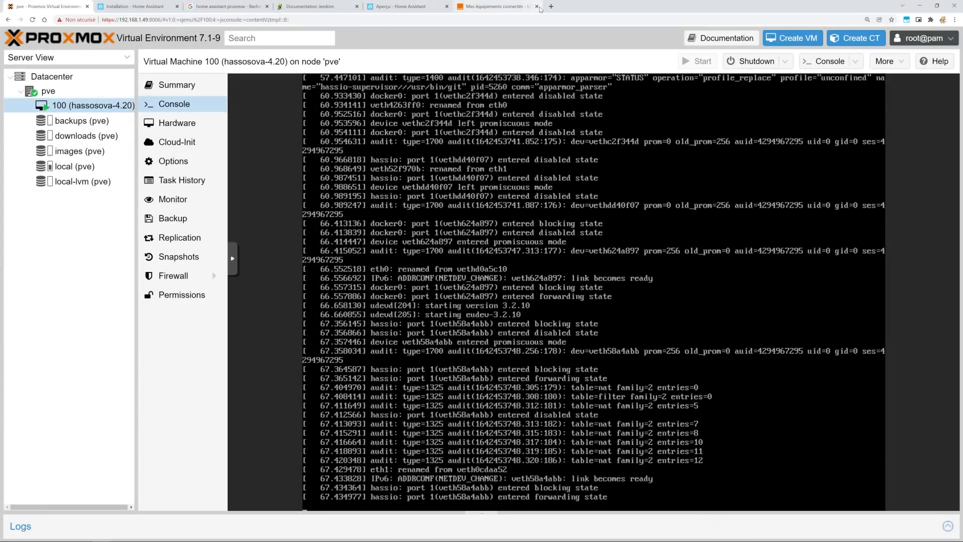
{"action": "left_click", "coordinate": [446, 6]}
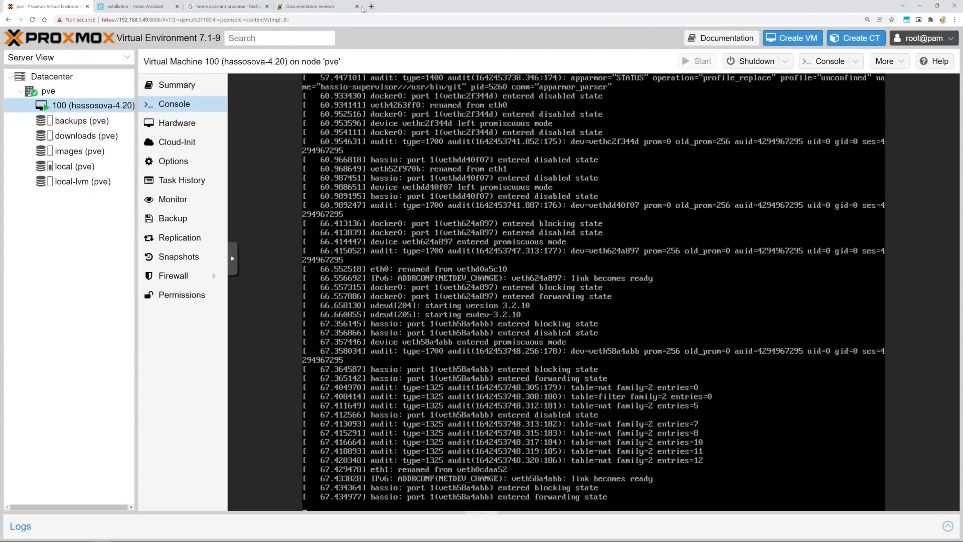
{"action": "left_click", "coordinate": [53, 93]}
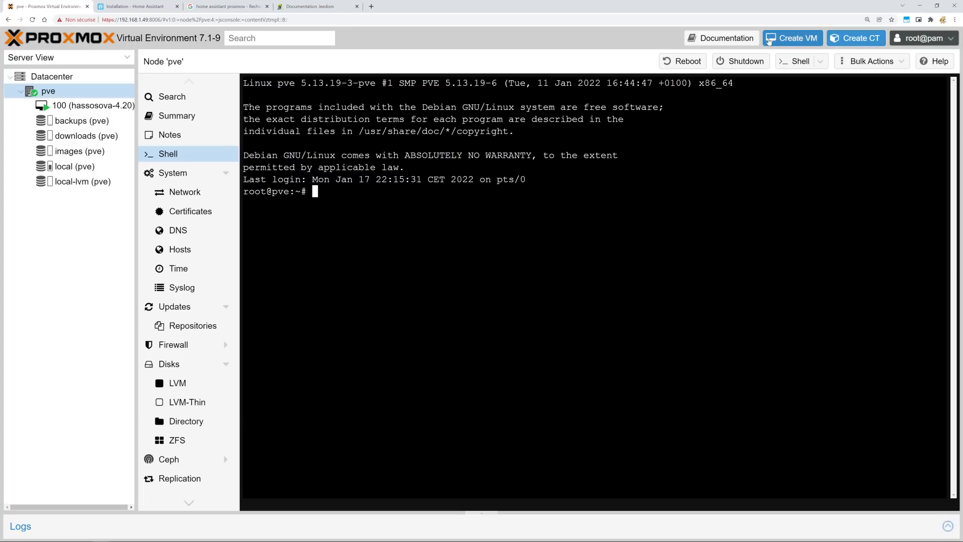
Open and cancel the Create CT and Create VM dialogs without creating anything.
{"action": "left_click", "coordinate": [848, 40]}
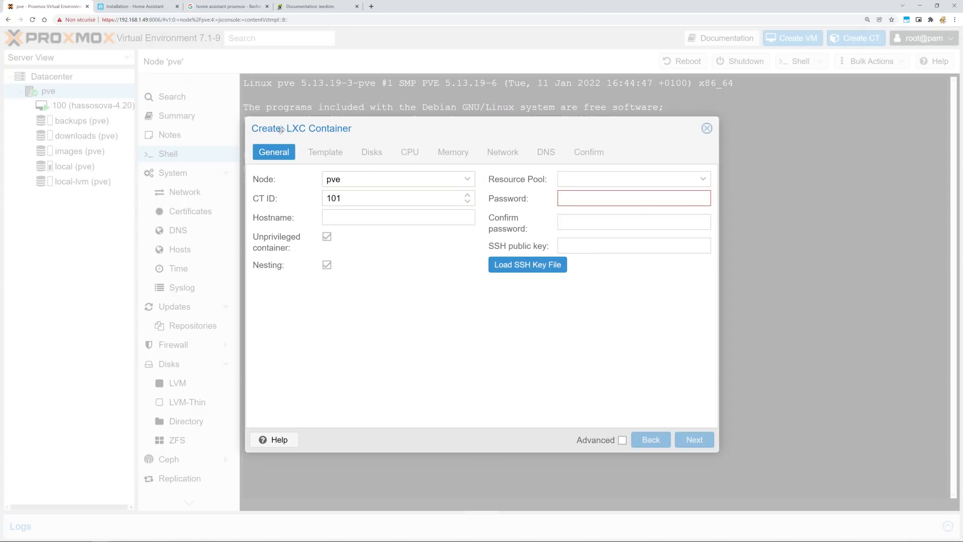
{"action": "left_click", "coordinate": [706, 128]}
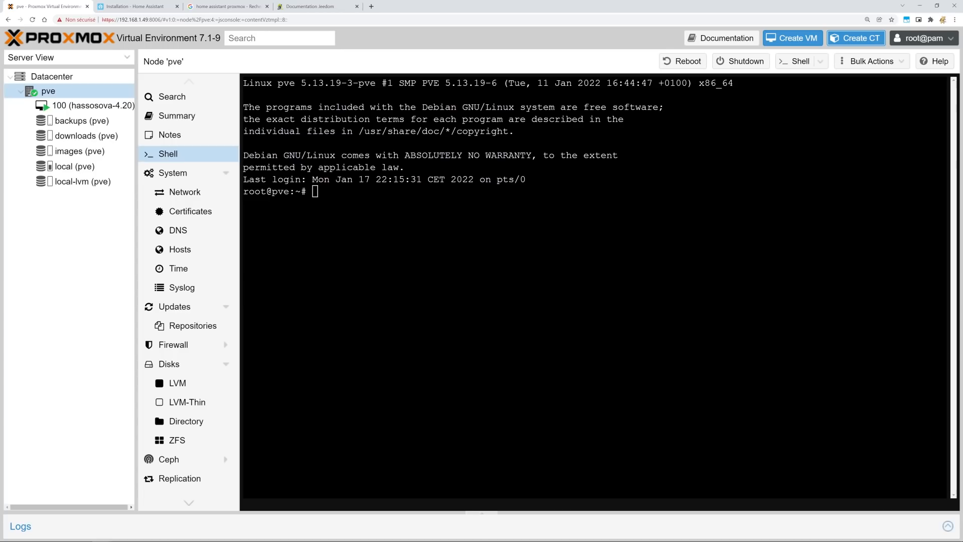
{"action": "left_click", "coordinate": [793, 38]}
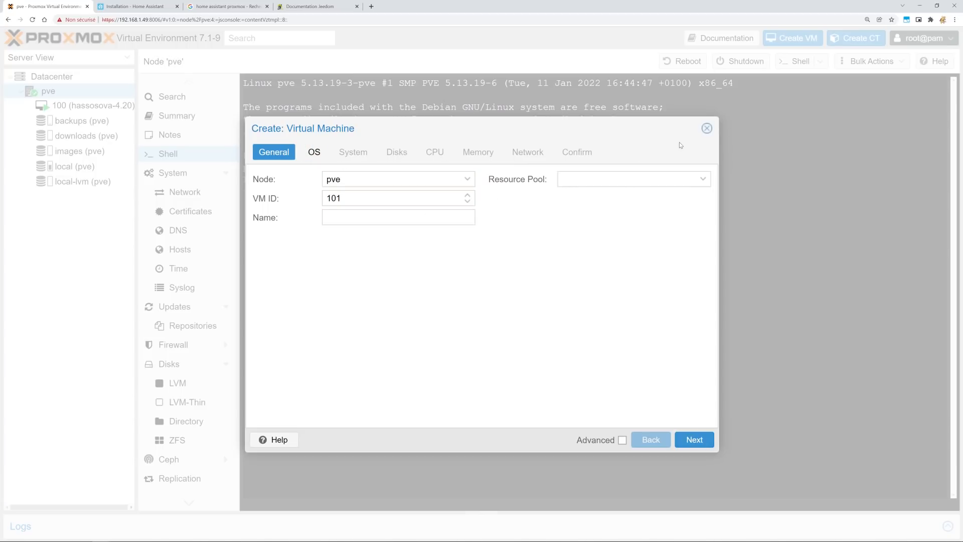
{"action": "left_click", "coordinate": [707, 128]}
Cancel another Create CT form and show the CT templates on local (pve) storage.
{"action": "left_click", "coordinate": [855, 38]}
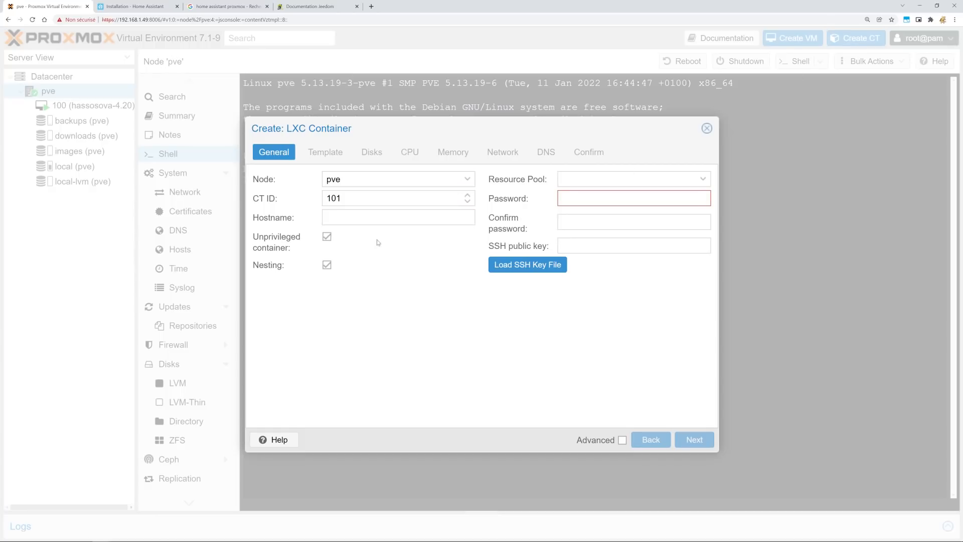
{"action": "left_click", "coordinate": [353, 217]}
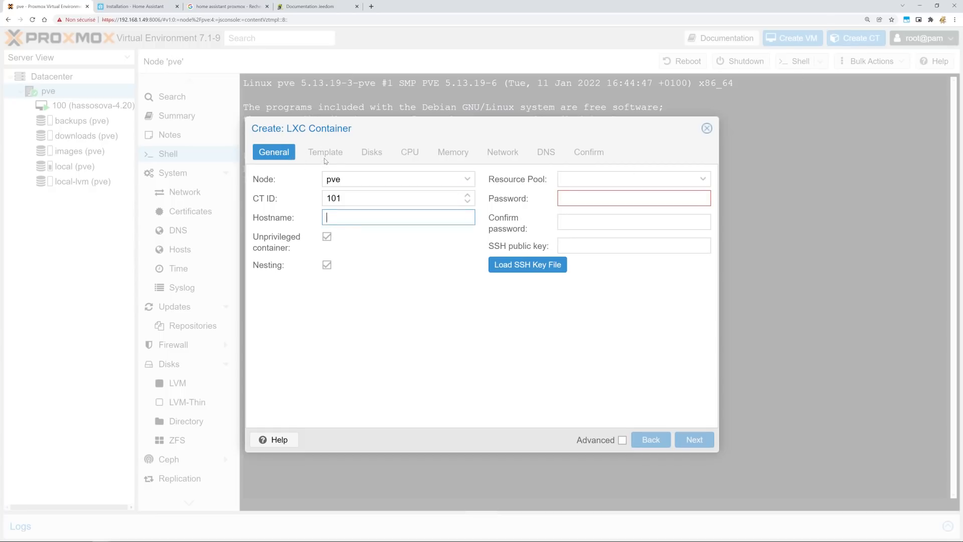
{"action": "left_click", "coordinate": [706, 128]}
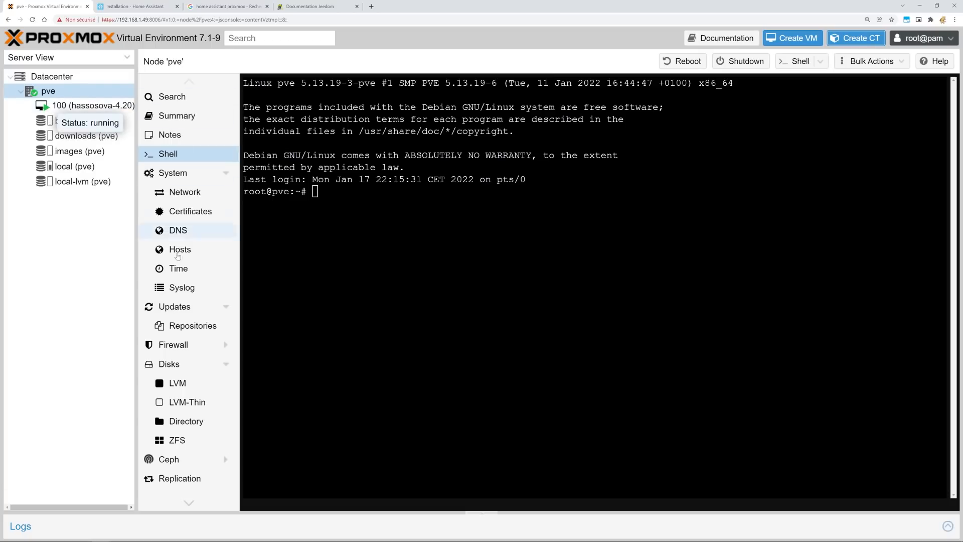
{"action": "left_click", "coordinate": [49, 91]}
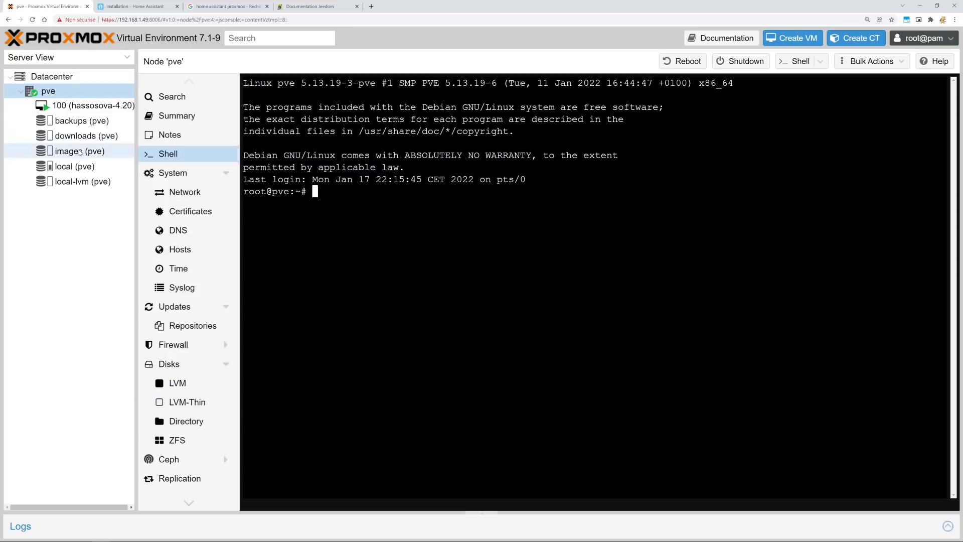
{"action": "left_click", "coordinate": [75, 166]}
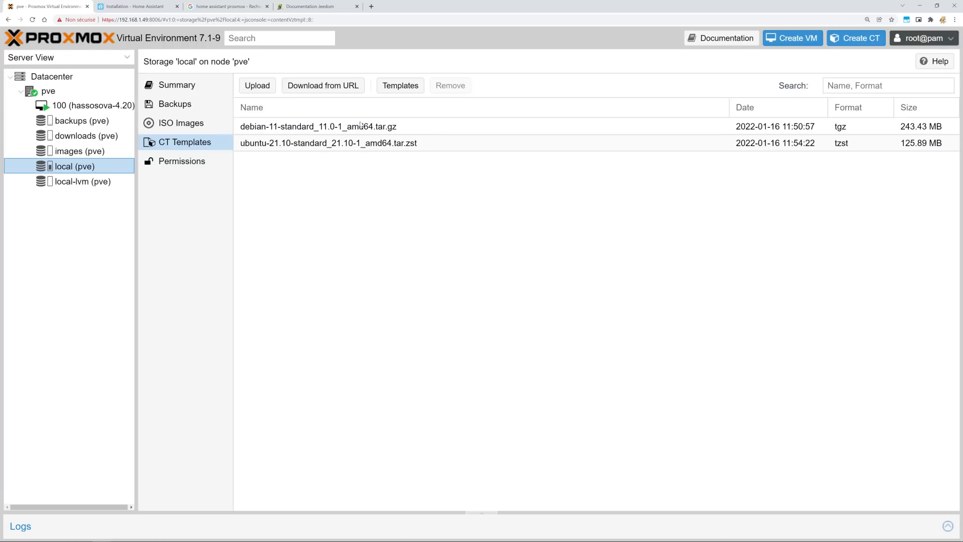
Browse the template catalogue to ubuntu-18.04-standard, close it without downloading, then list local ISO images.
{"action": "left_click", "coordinate": [389, 90]}
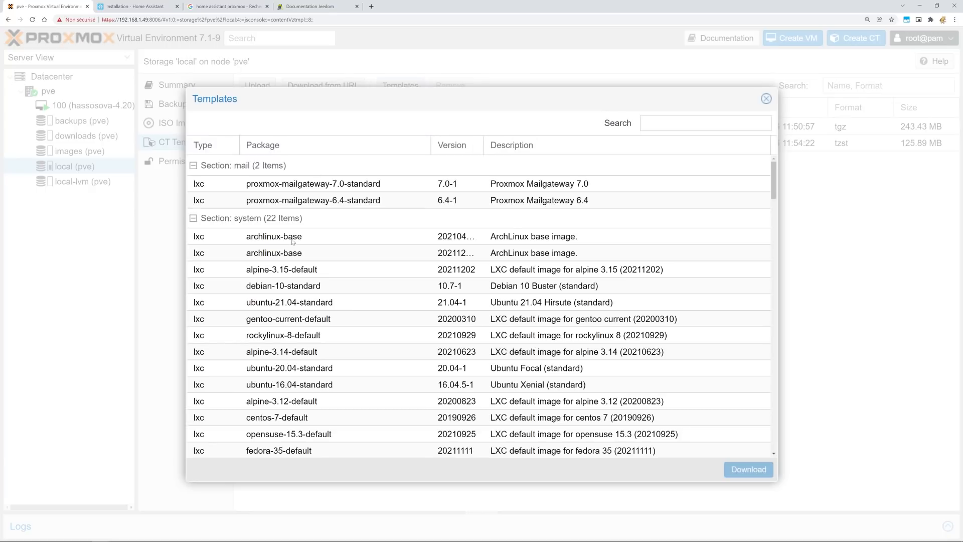
{"action": "scroll", "coordinate": [291, 308], "scroll_direction": "down", "scroll_amount": 3}
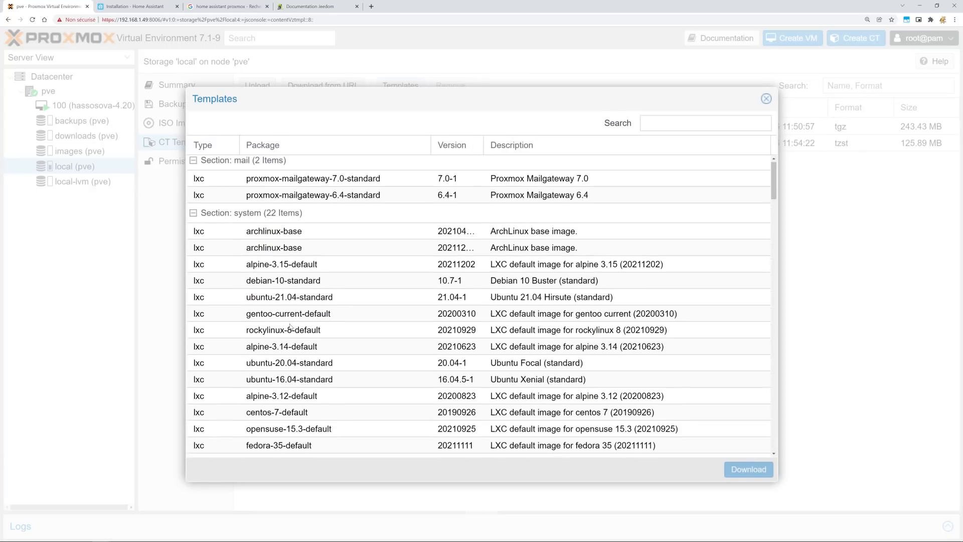
{"action": "scroll", "coordinate": [283, 383], "scroll_direction": "down", "scroll_amount": 2}
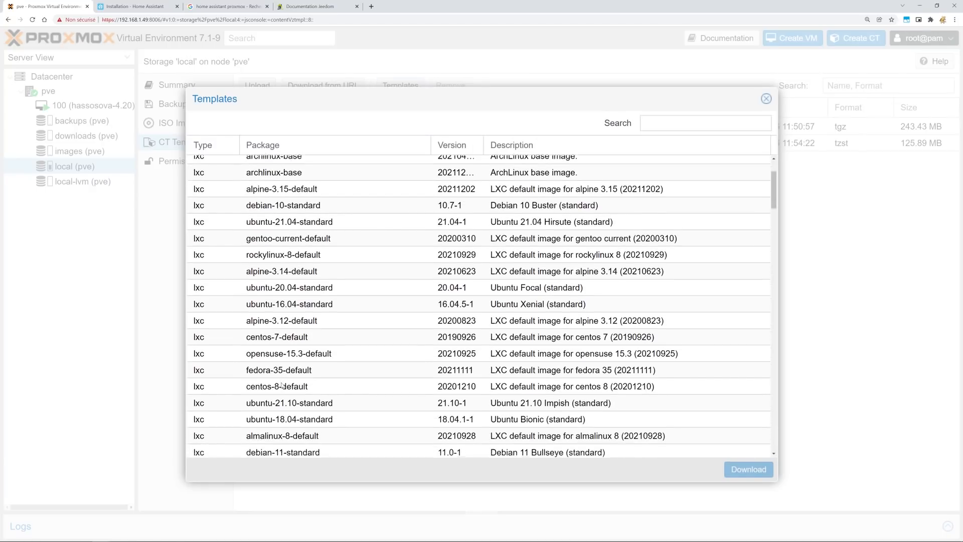
{"action": "left_click", "coordinate": [211, 387]}
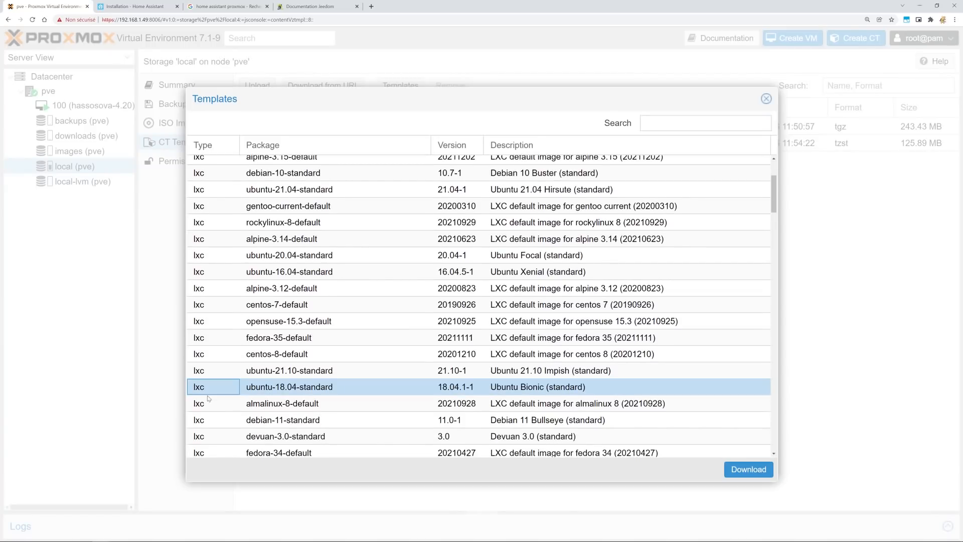
{"action": "left_click", "coordinate": [766, 98]}
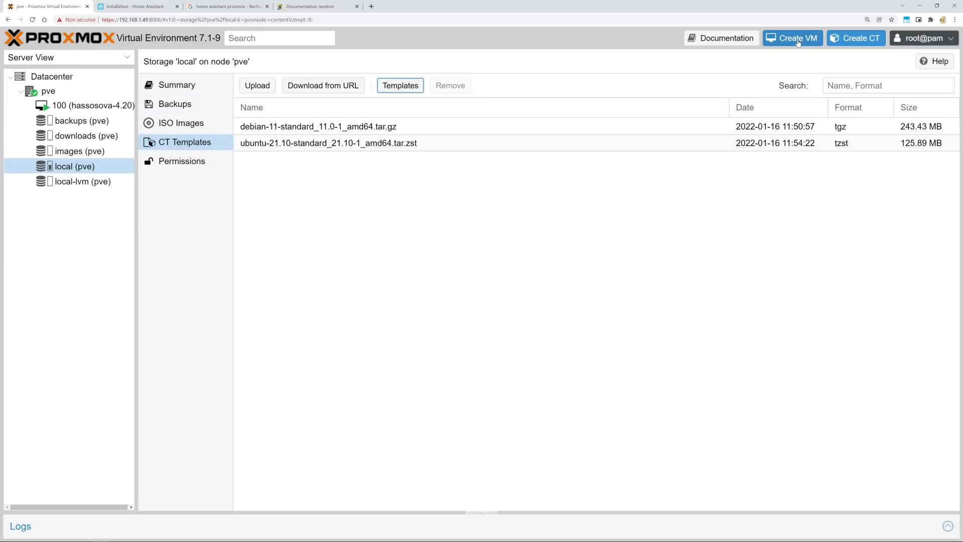
{"action": "left_click", "coordinate": [191, 127]}
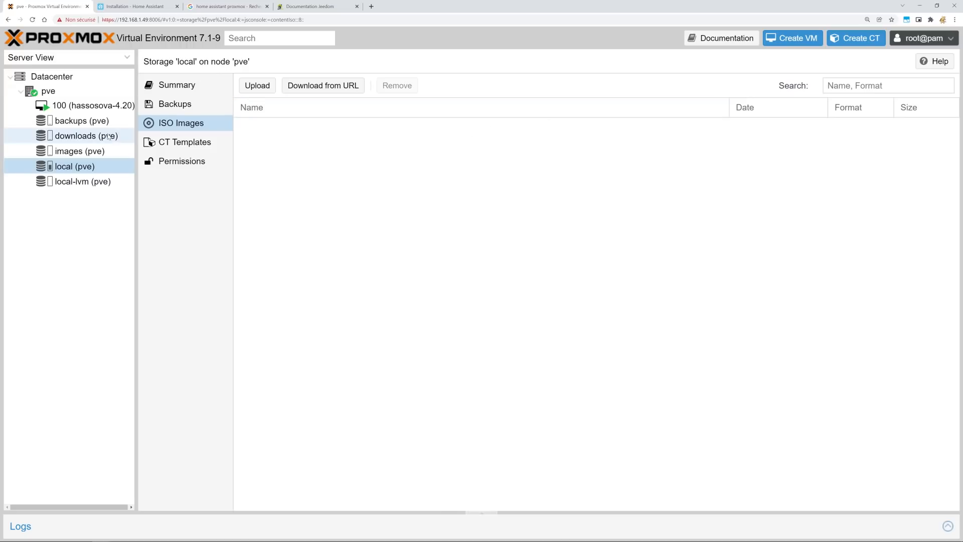
Start a new container on pve with hostname jeedom and set its root password.
{"action": "left_click", "coordinate": [52, 95]}
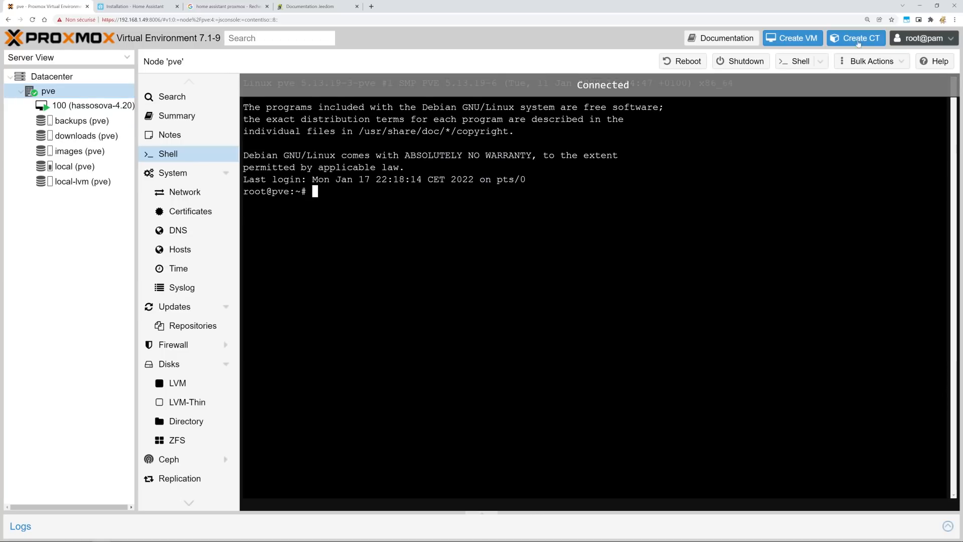
{"action": "left_click", "coordinate": [856, 38]}
{"action": "left_click", "coordinate": [398, 217]}
{"action": "type", "text": "jeedom"}
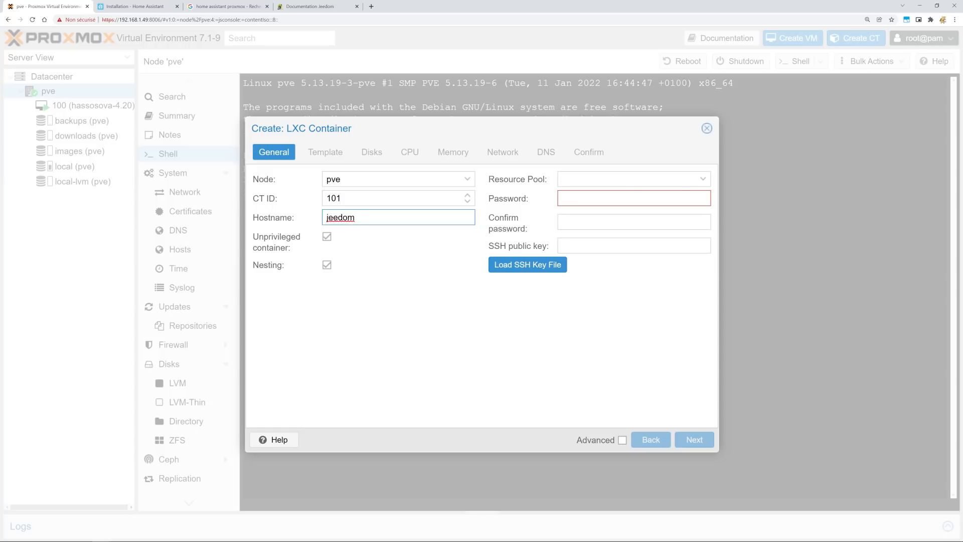
{"action": "left_click_drag", "start_coordinate": [602, 198], "coordinate": [552, 204]}
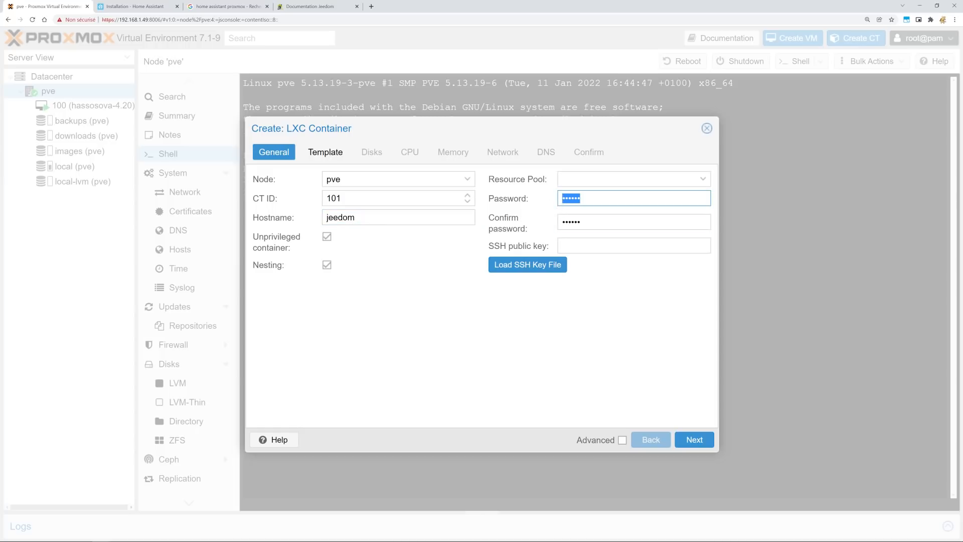
{"action": "left_click", "coordinate": [602, 222]}
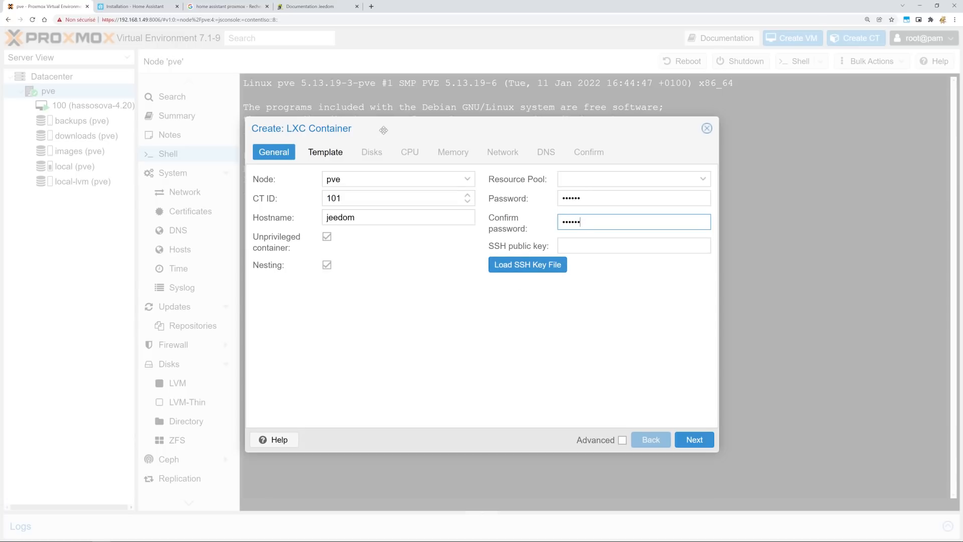
Use local template storage and choose the debian-11-standard template.
{"action": "left_click", "coordinate": [698, 441]}
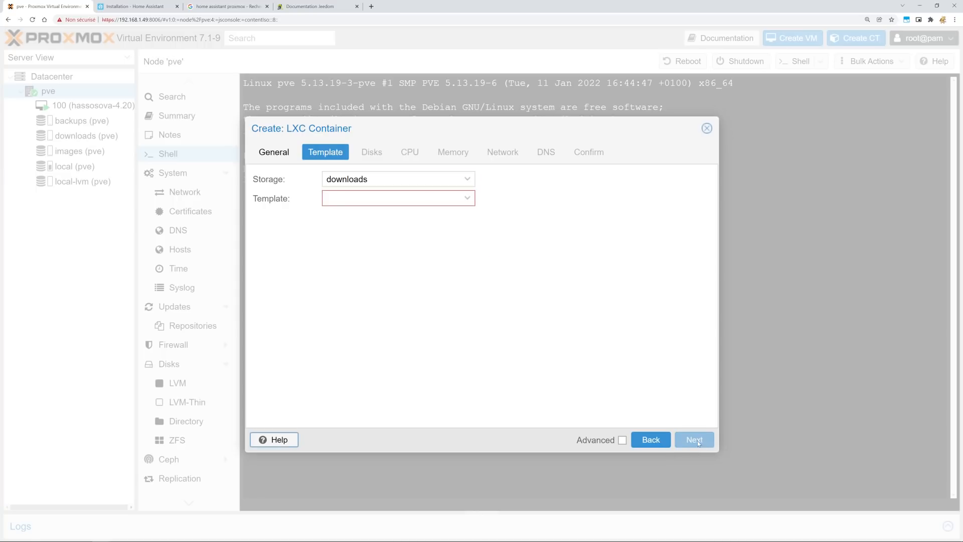
{"action": "left_click", "coordinate": [467, 179]}
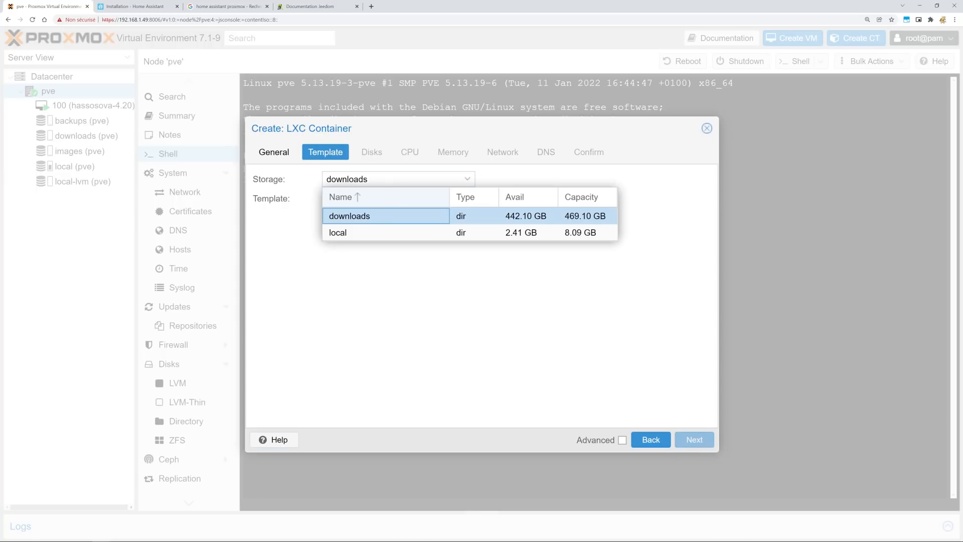
{"action": "left_click", "coordinate": [376, 233]}
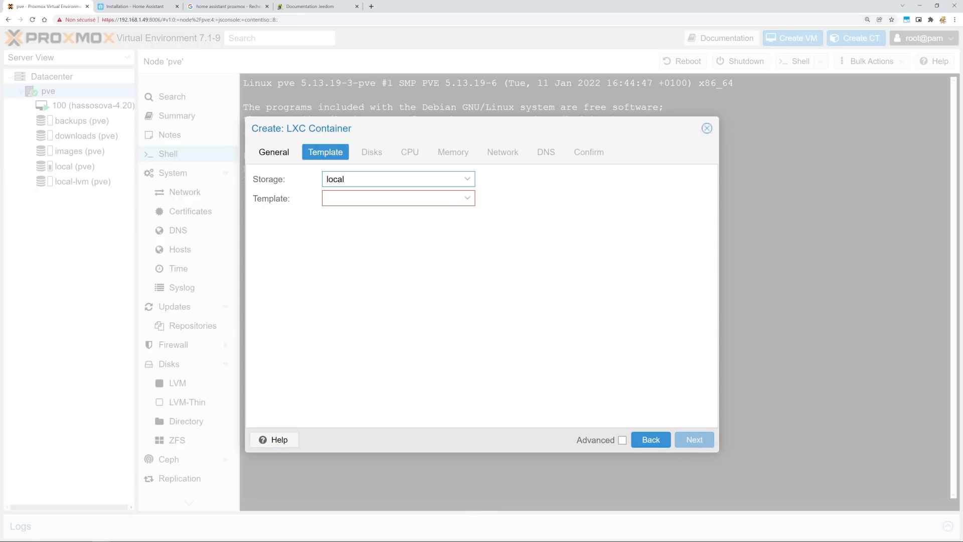
{"action": "left_click", "coordinate": [467, 198]}
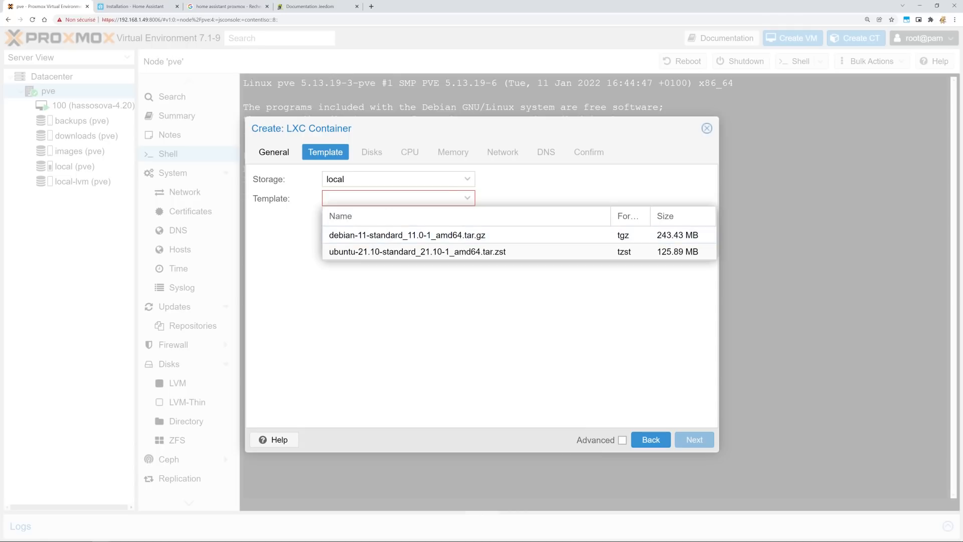
{"action": "left_click", "coordinate": [400, 179]}
{"action": "left_click", "coordinate": [376, 232]}
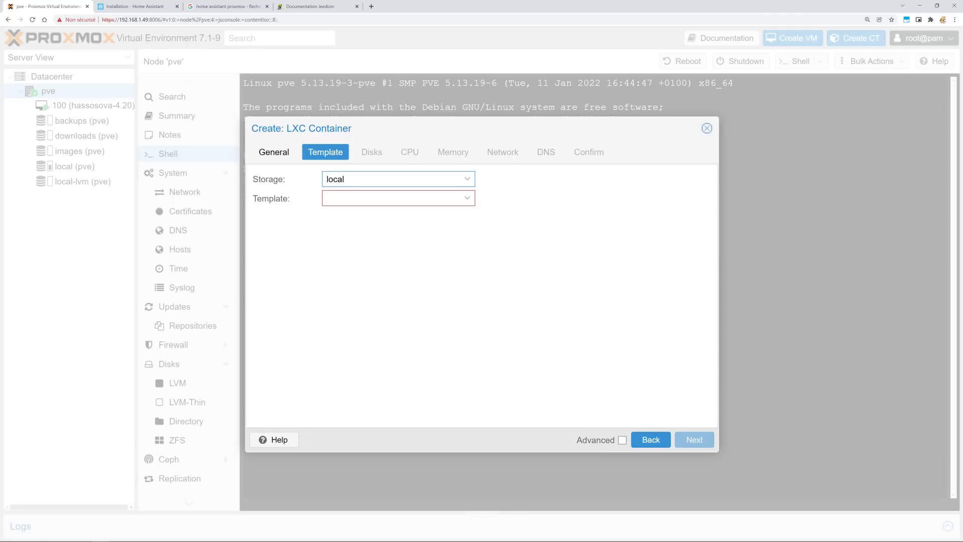
{"action": "left_click", "coordinate": [463, 200]}
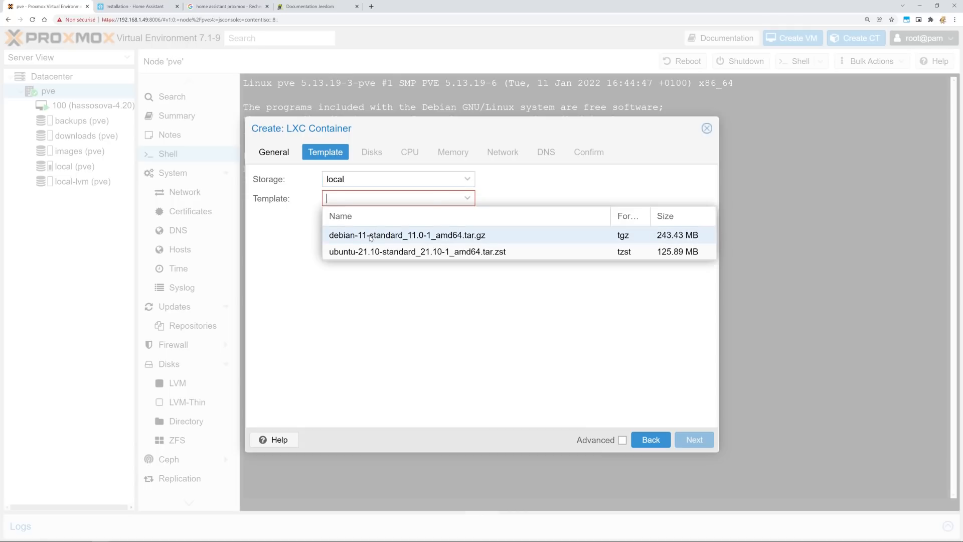
{"action": "left_click", "coordinate": [370, 235]}
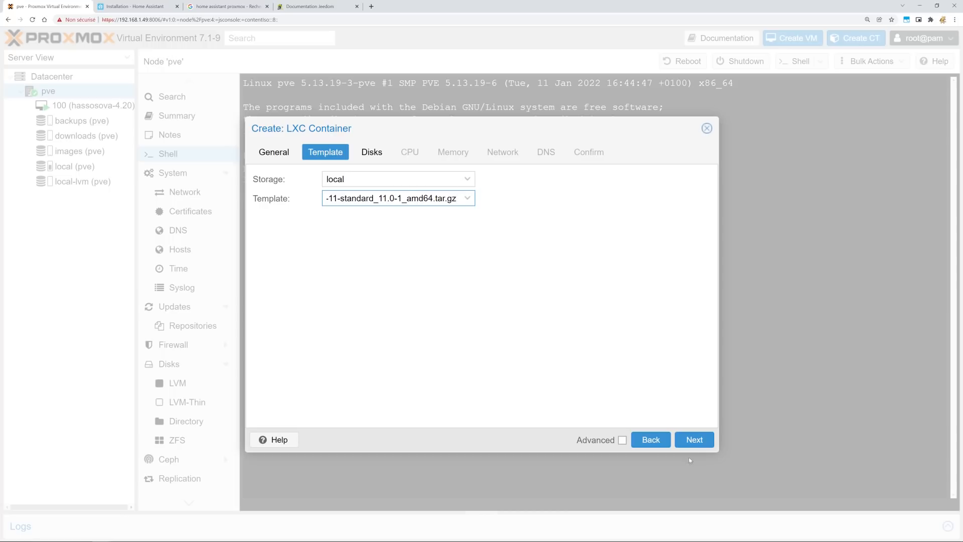
Give the container a 32 GiB disk on the images storage.
{"action": "left_click", "coordinate": [694, 440]}
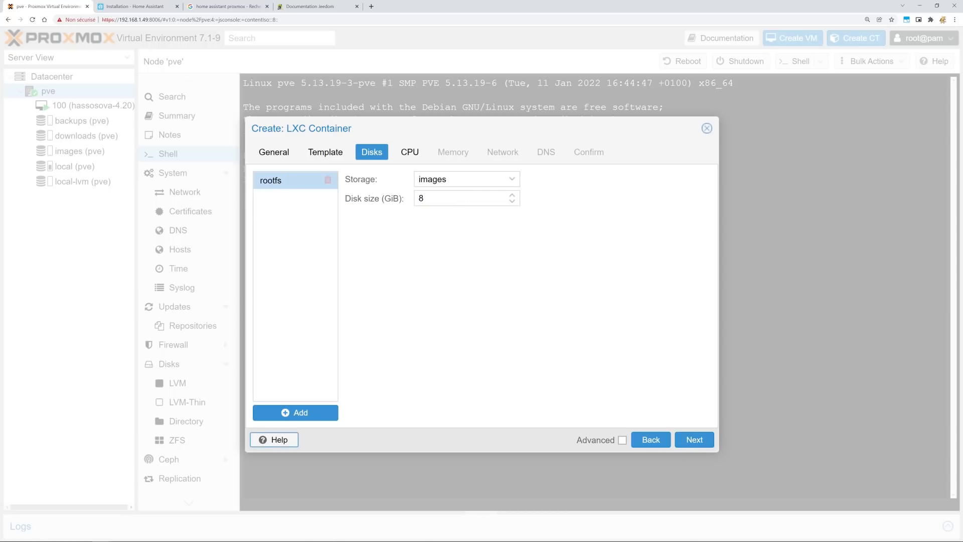
{"action": "left_click", "coordinate": [466, 179]}
{"action": "left_click", "coordinate": [547, 182]}
{"action": "left_click", "coordinate": [416, 199]}
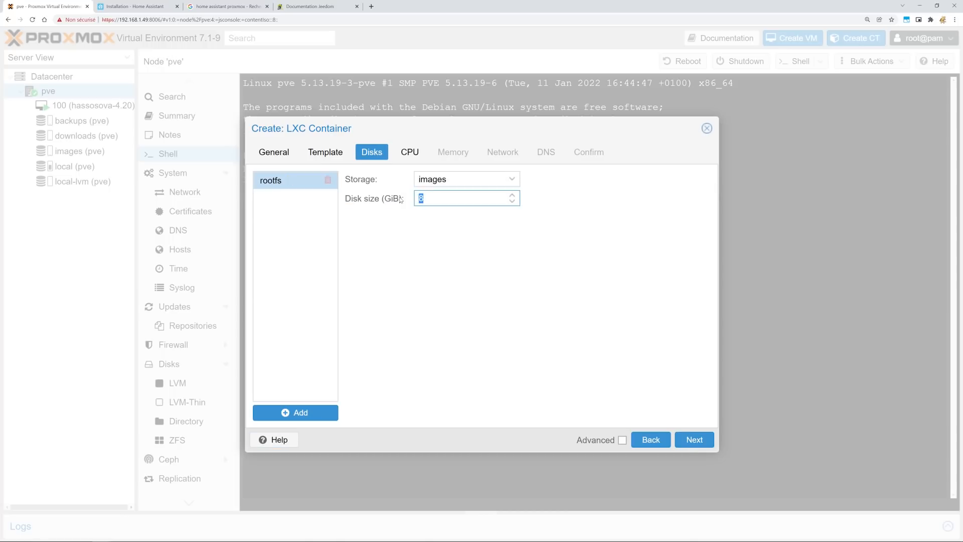
{"action": "type", "text": "32"}
{"action": "left_click", "coordinate": [447, 252]}
Set the container's CPU to 2 cores.
{"action": "left_click", "coordinate": [415, 153]}
{"action": "left_click", "coordinate": [466, 177]}
{"action": "left_click", "coordinate": [467, 177]}
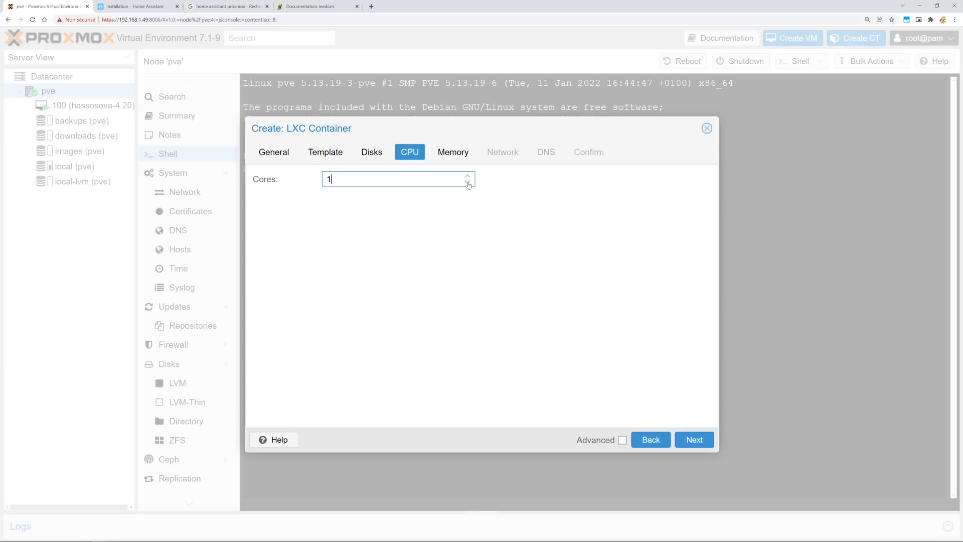
{"action": "left_click", "coordinate": [467, 182]}
Set memory to 1024 MiB and swap to 1024 MiB.
{"action": "left_click", "coordinate": [453, 152]}
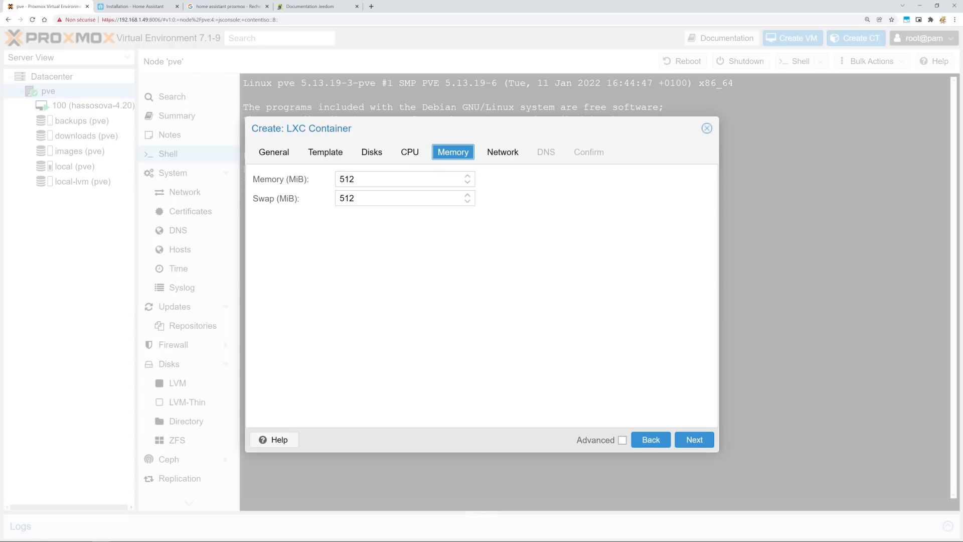
{"action": "type", "text": "1024"}
{"action": "key", "text": "Tab"}
{"action": "type", "text": "1024"}
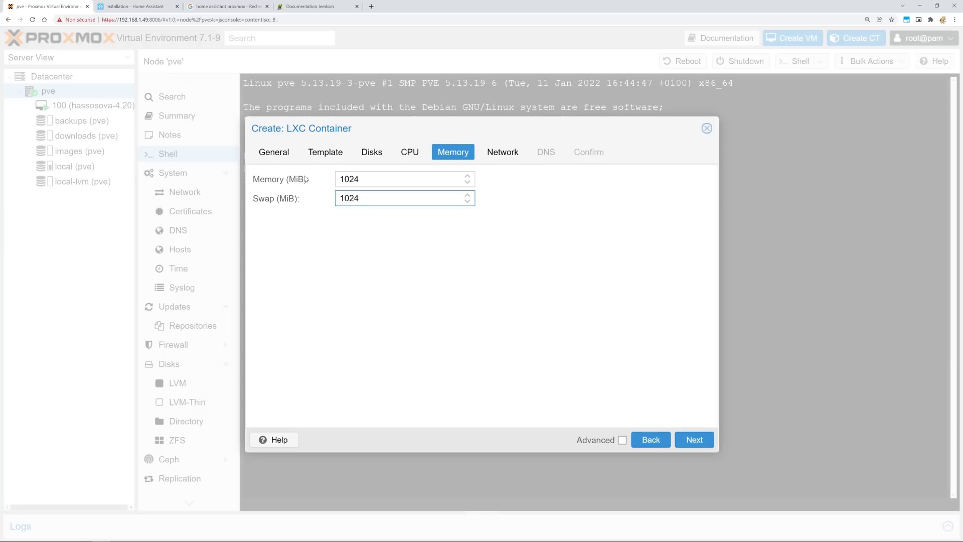
{"action": "key", "text": "shift+Tab"}
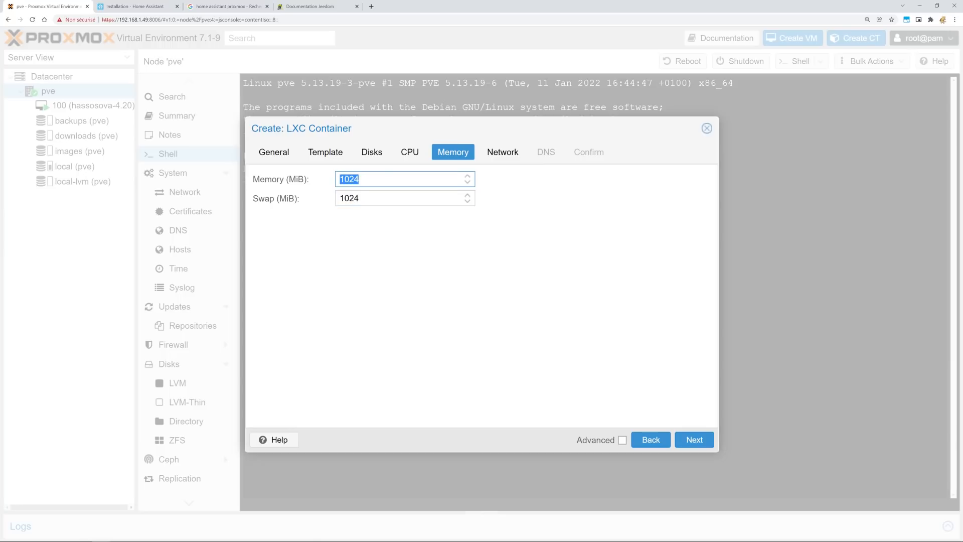
{"action": "left_click", "coordinate": [694, 439]}
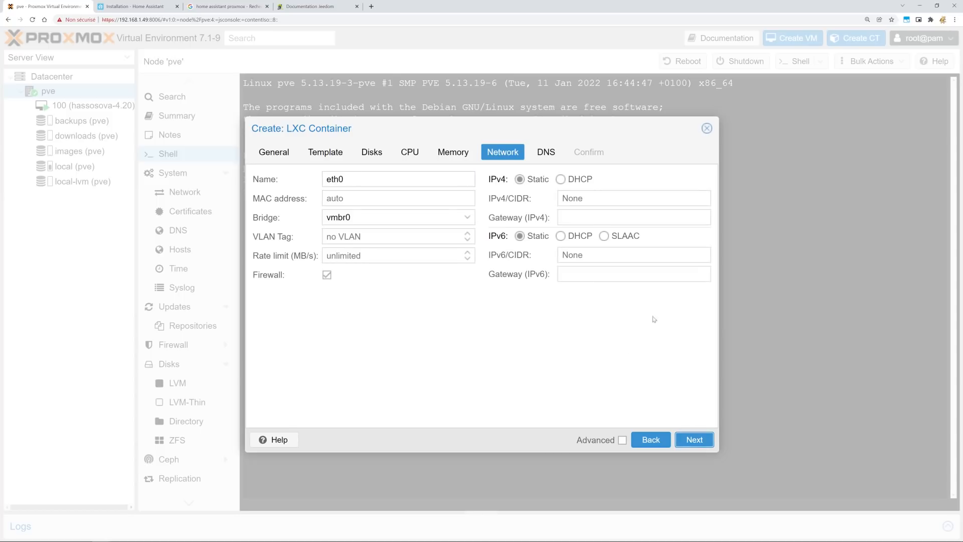
Use DHCP for IPv4, accept the DNS defaults and create container 101.
{"action": "left_click", "coordinate": [560, 179]}
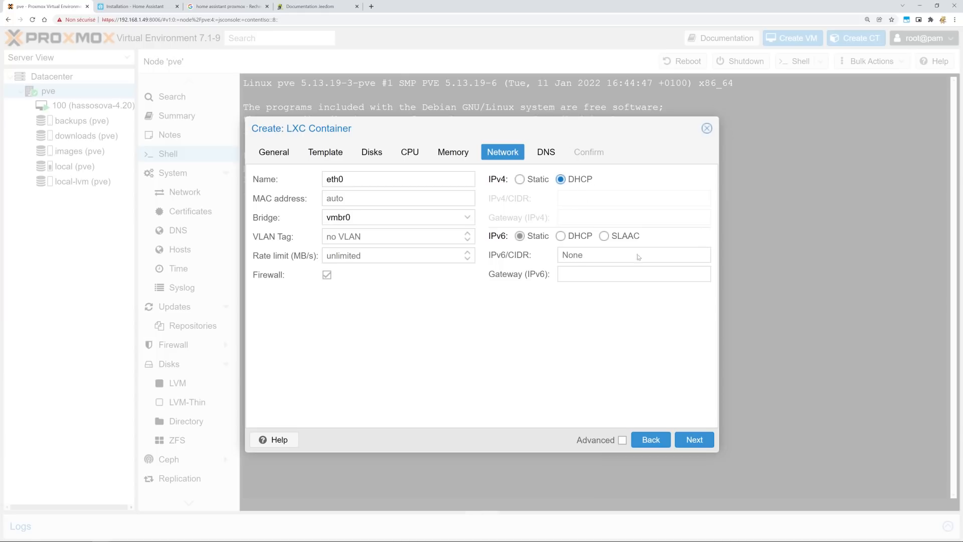
{"action": "left_click", "coordinate": [702, 444]}
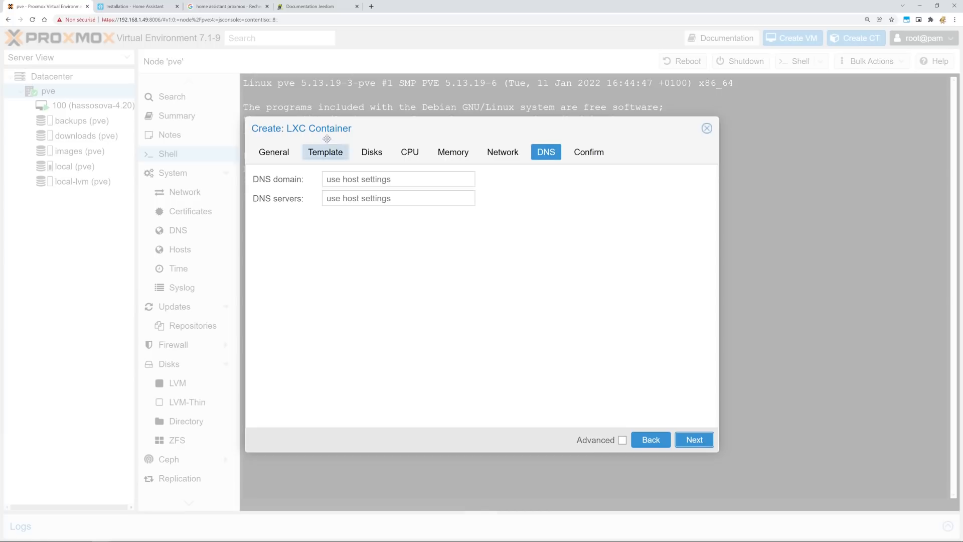
{"action": "left_click", "coordinate": [688, 440]}
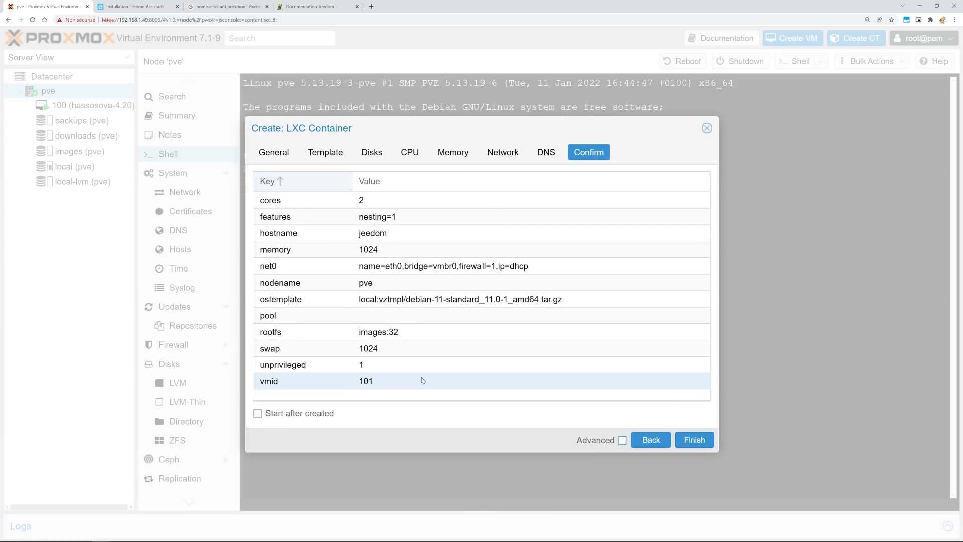
{"action": "left_click", "coordinate": [694, 440]}
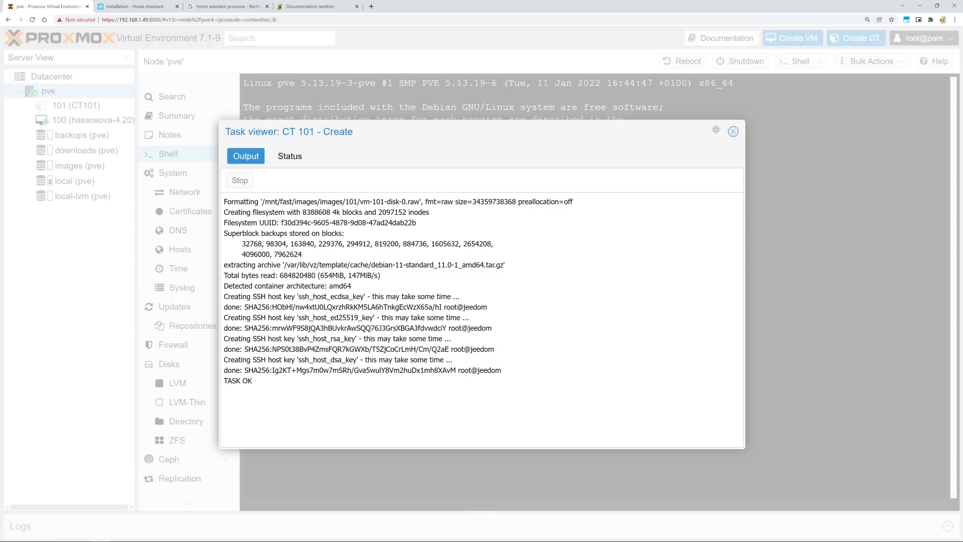
{"action": "left_click", "coordinate": [733, 131]}
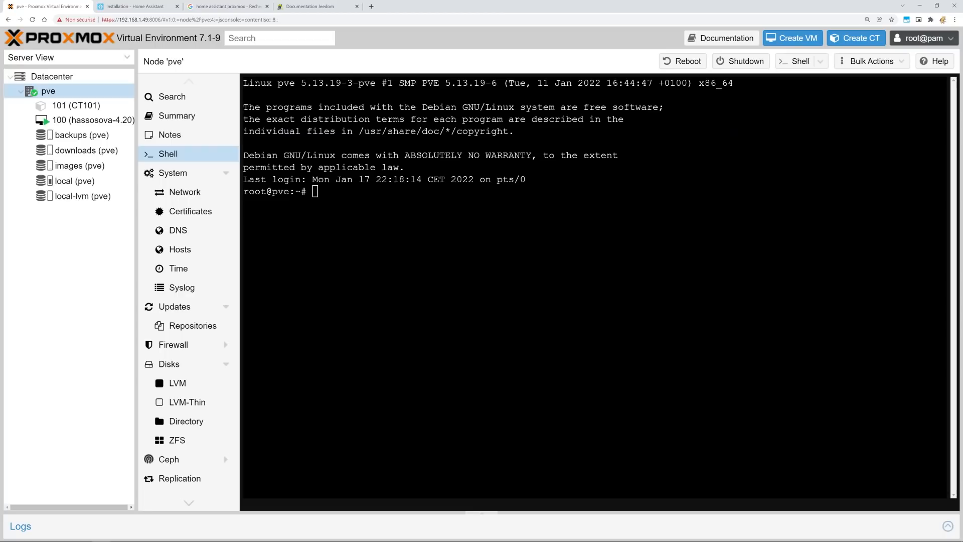
Check container 101's memory, swap and cores, view its network, then open its console.
{"action": "left_click", "coordinate": [84, 106]}
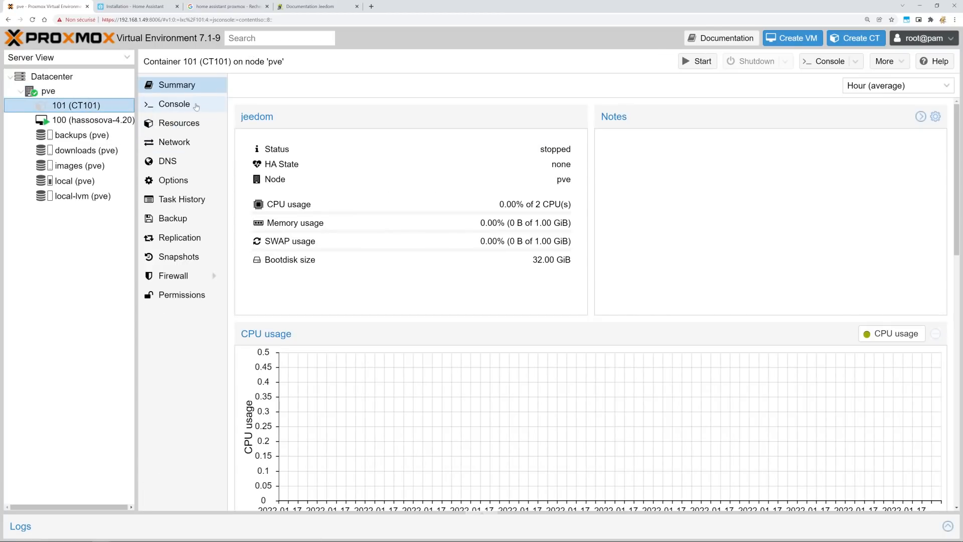
{"action": "left_click", "coordinate": [191, 125]}
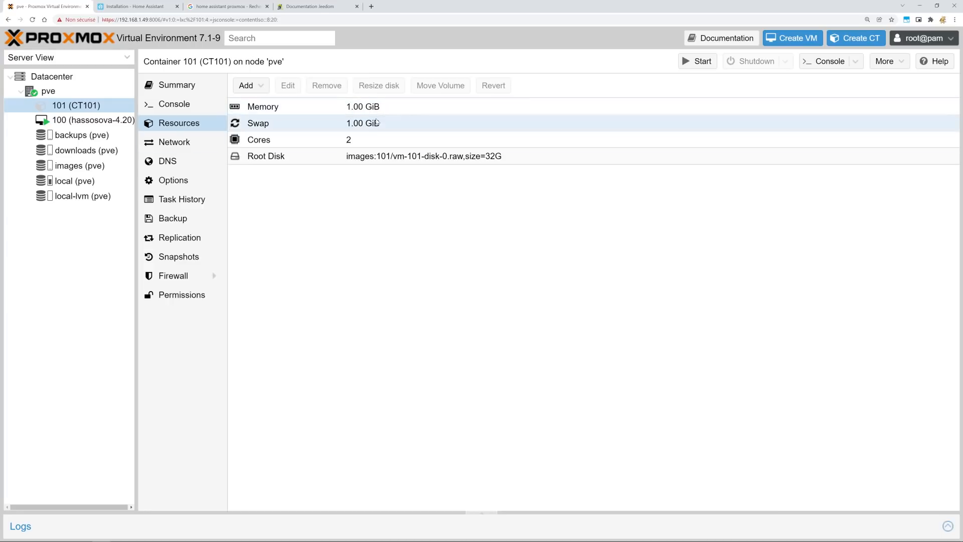
{"action": "left_click", "coordinate": [320, 108]}
{"action": "left_click", "coordinate": [323, 123]}
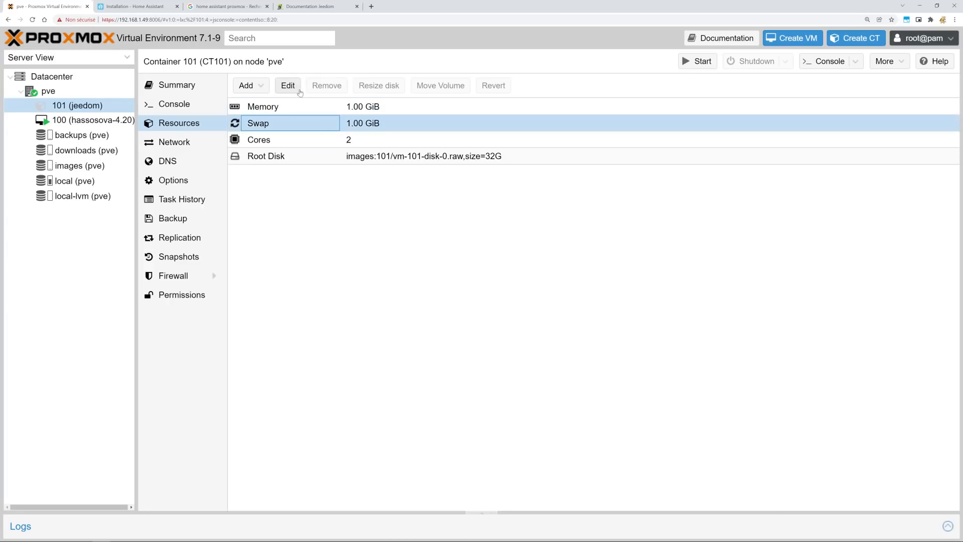
{"action": "left_click", "coordinate": [309, 138]}
{"action": "left_click", "coordinate": [313, 108]}
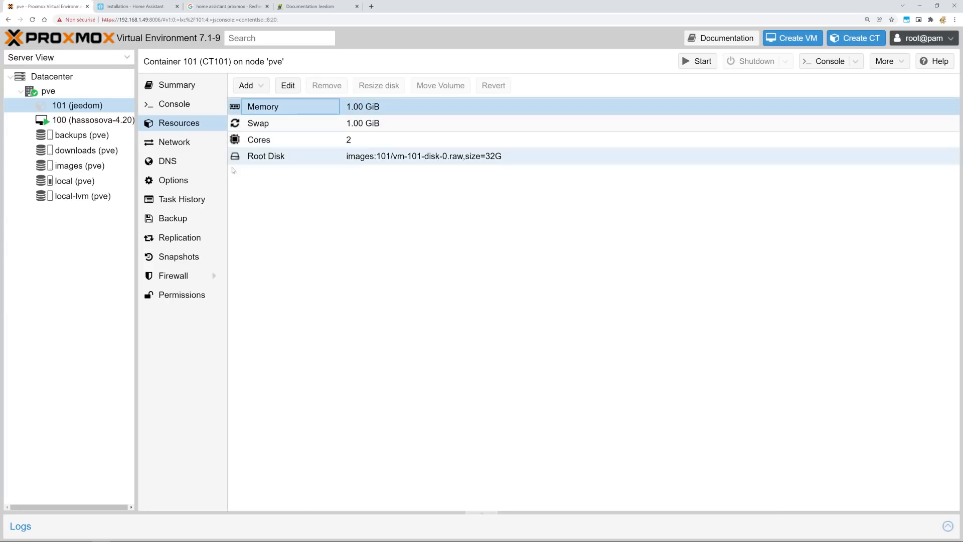
{"action": "left_click", "coordinate": [190, 142]}
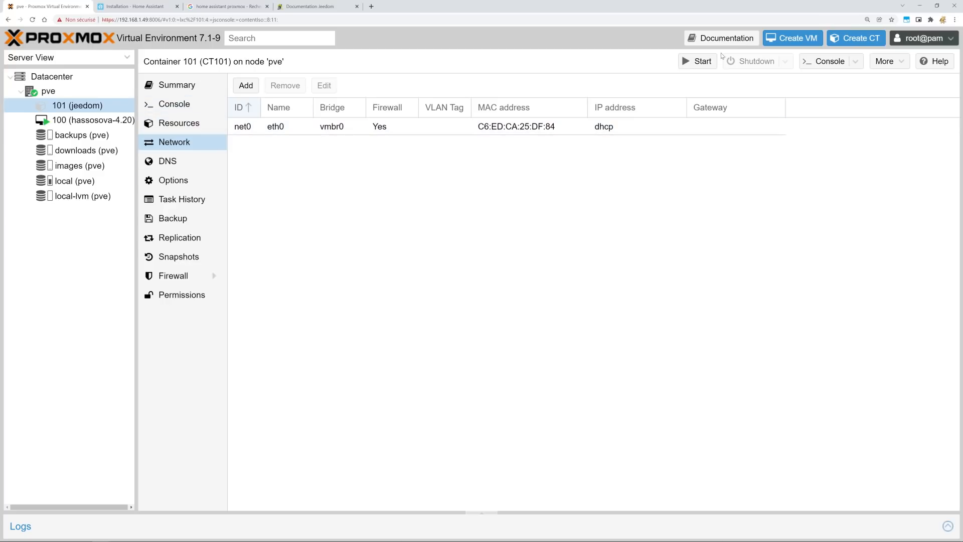
{"action": "left_click", "coordinate": [170, 103]}
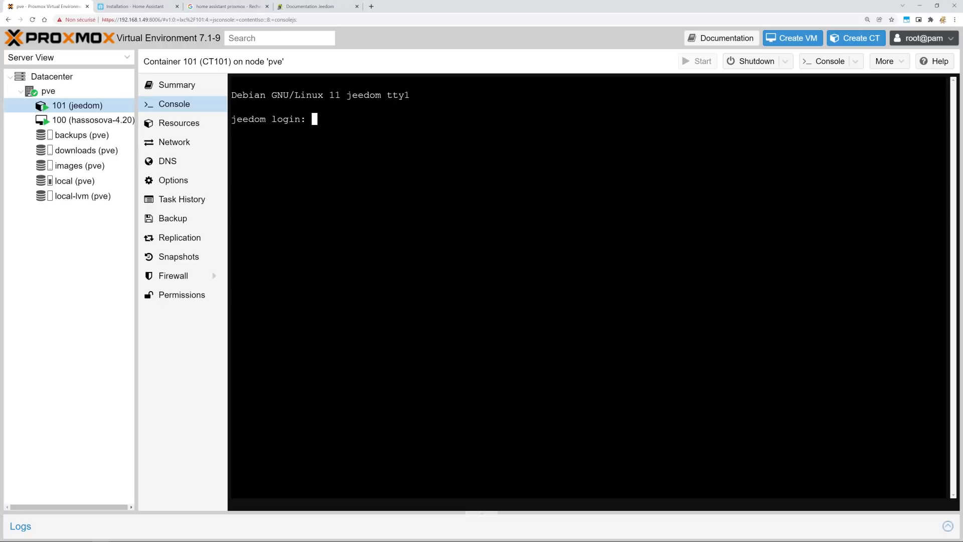
Log in as root on the jeedom console, then scroll the Jeedom documentation's Installation section.
{"action": "type", "text": "root"}
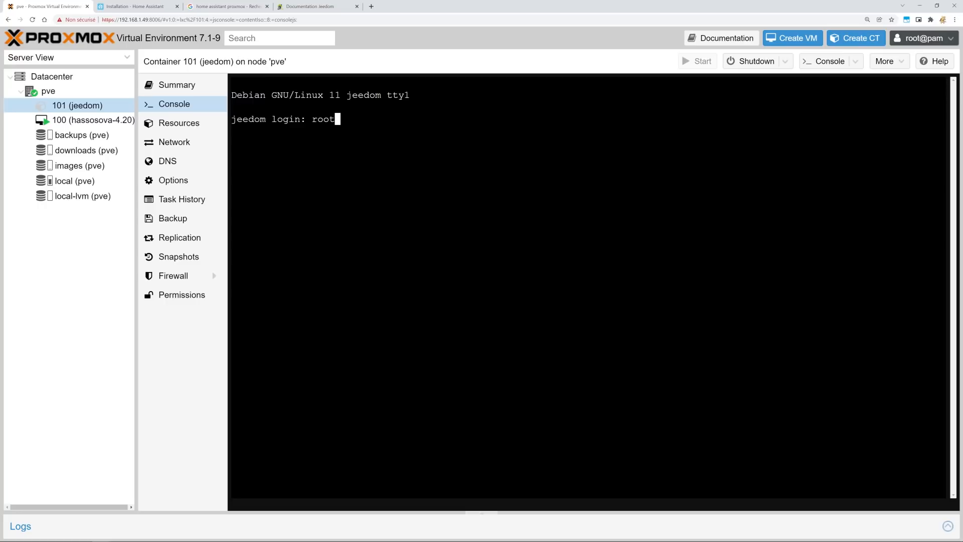
{"action": "key", "text": "Return"}
{"action": "key", "text": "Return"}
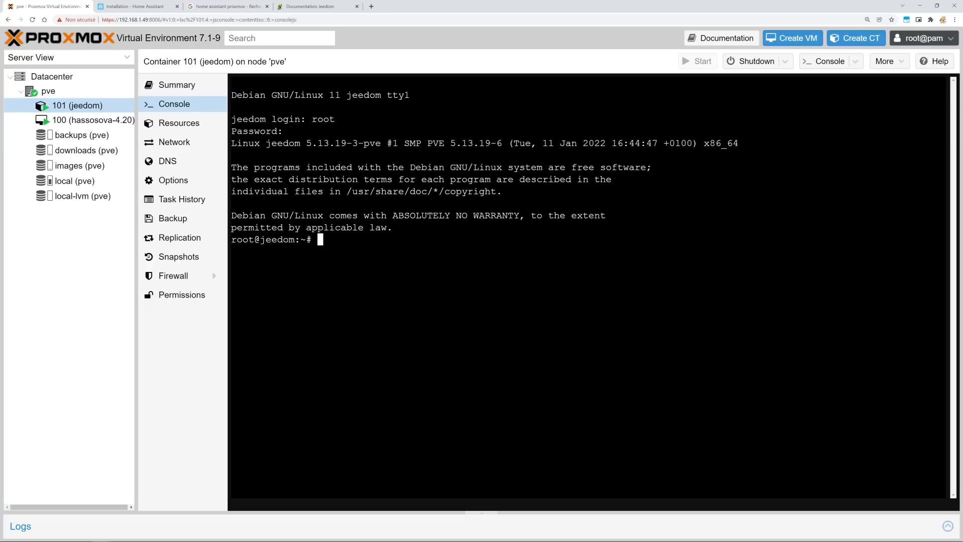
{"action": "left_click", "coordinate": [309, 7]}
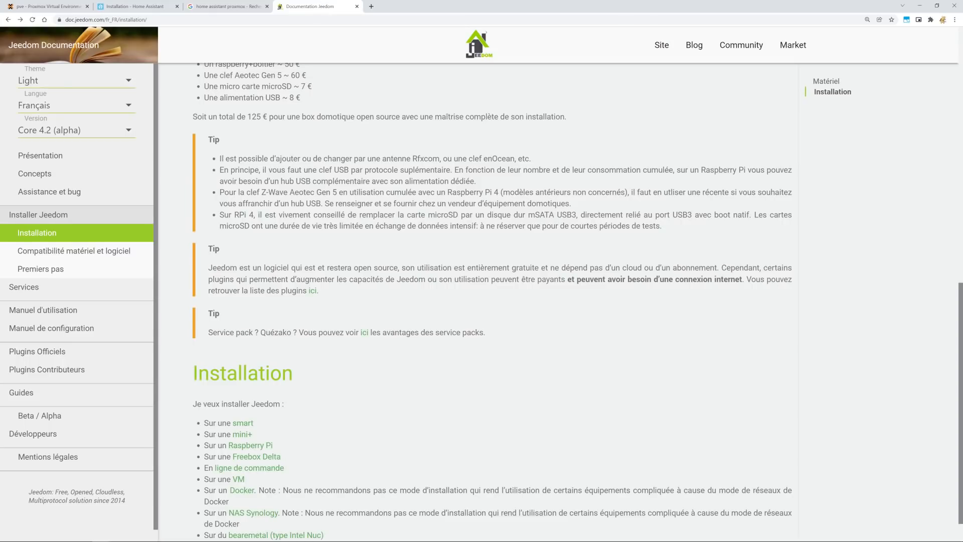
{"action": "scroll", "coordinate": [277, 438], "scroll_direction": "down", "scroll_amount": 1}
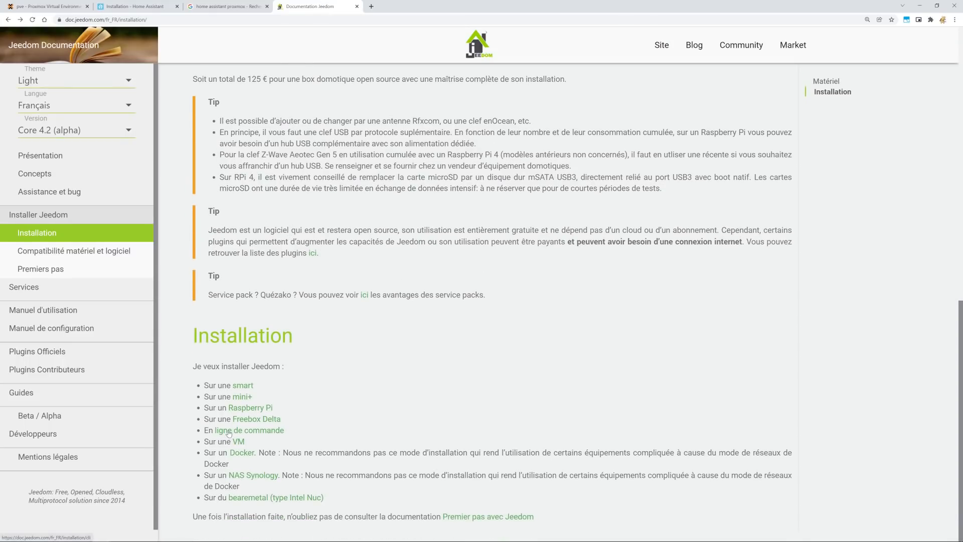
Open the 'ligne de commande' installation page in the Jeedom documentation.
{"action": "left_click", "coordinate": [260, 432]}
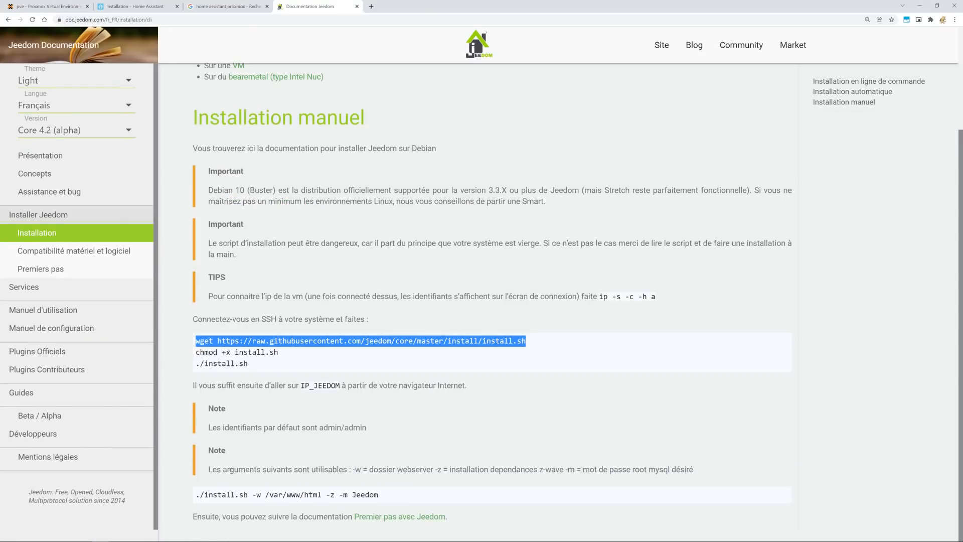
Paste the wget command into the container console to download install.sh.
{"action": "left_click", "coordinate": [50, 7]}
{"action": "right_click", "coordinate": [381, 241]}
{"action": "left_click", "coordinate": [400, 300]}
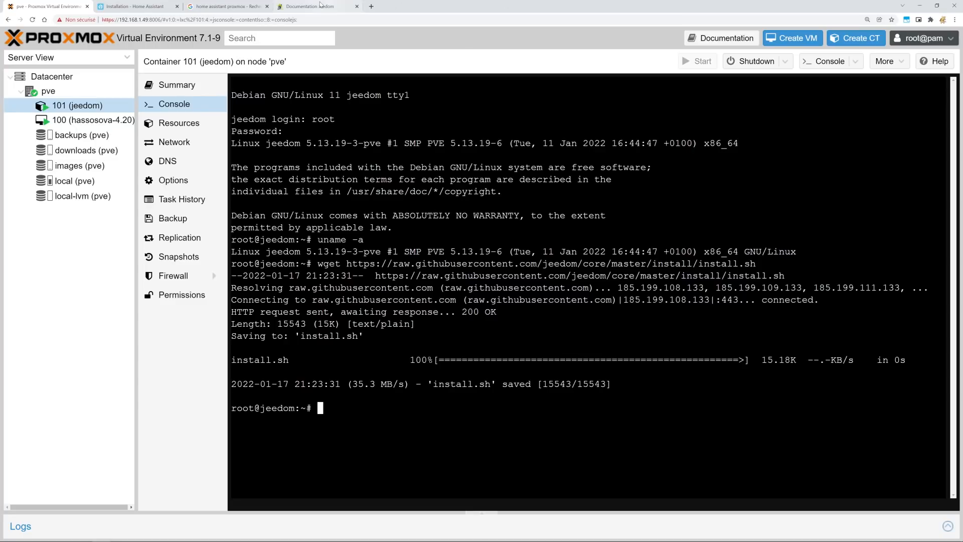
Copy the chmod +x install.sh command from the docs and run it in the console.
{"action": "left_click", "coordinate": [325, 7]}
{"action": "left_click_drag", "start_coordinate": [278, 352], "coordinate": [196, 353]}
{"action": "key", "text": "ctrl+c"}
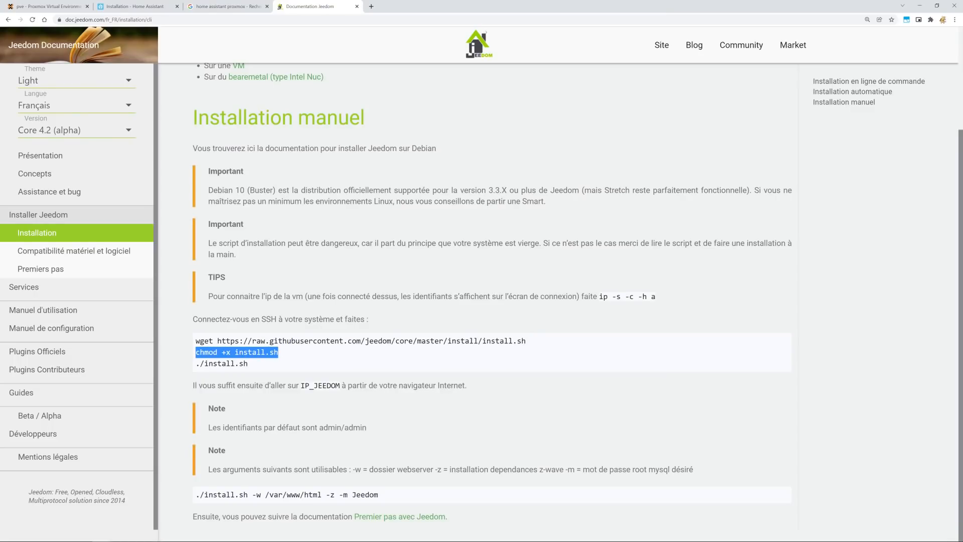
{"action": "left_click", "coordinate": [47, 7]}
{"action": "right_click", "coordinate": [400, 358]}
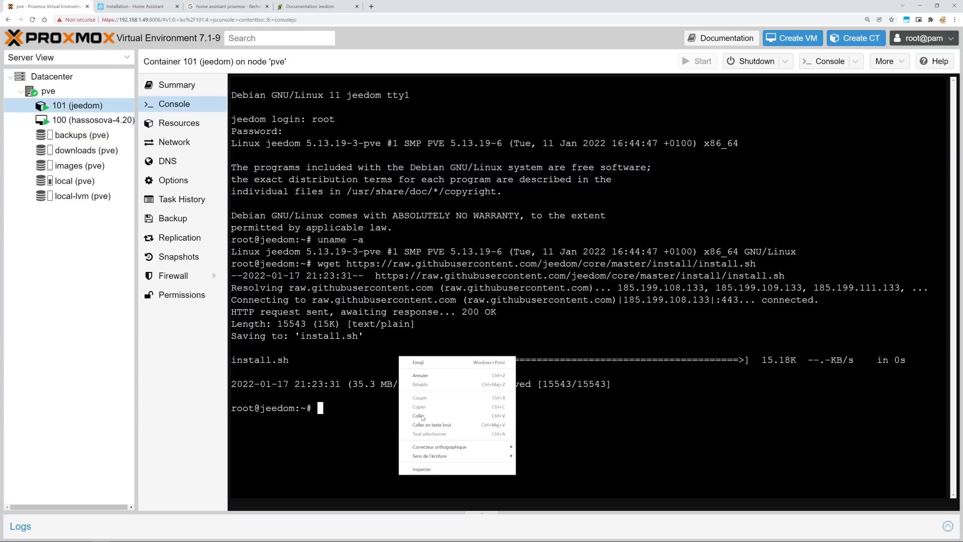
{"action": "left_click", "coordinate": [432, 422]}
Copy ./install.sh from the docs and run the Jeedom install script in the console.
{"action": "left_click", "coordinate": [309, 6]}
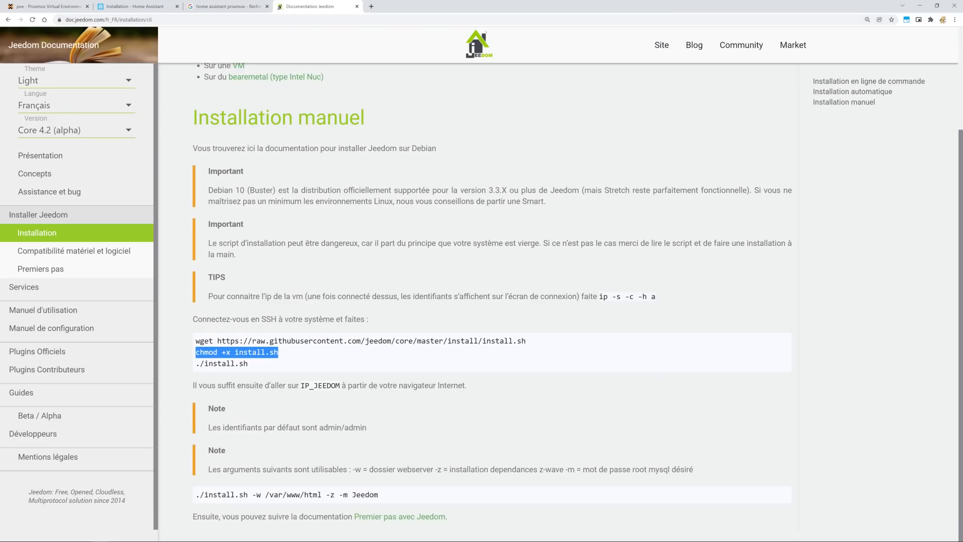
{"action": "left_click_drag", "start_coordinate": [255, 374], "coordinate": [195, 363]}
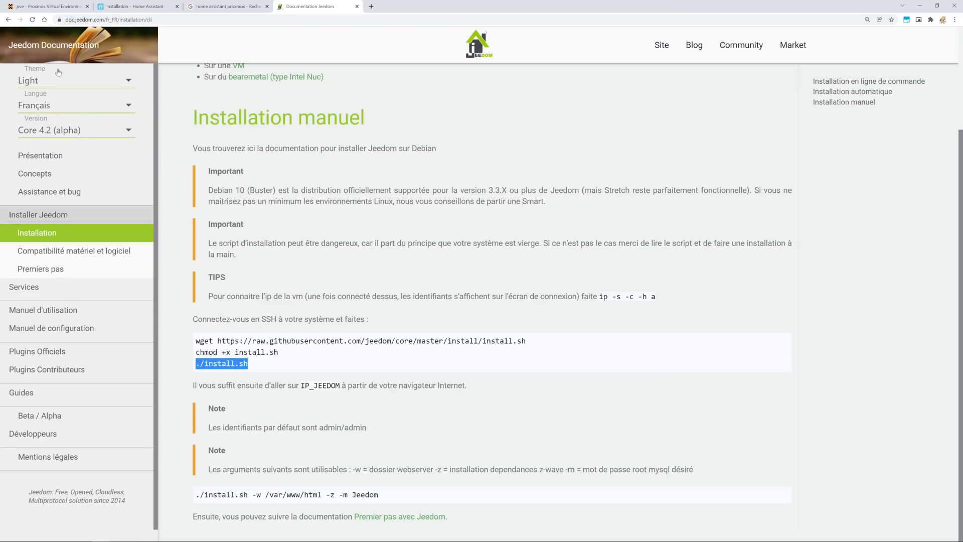
{"action": "left_click", "coordinate": [35, 6]}
{"action": "right_click", "coordinate": [381, 331]}
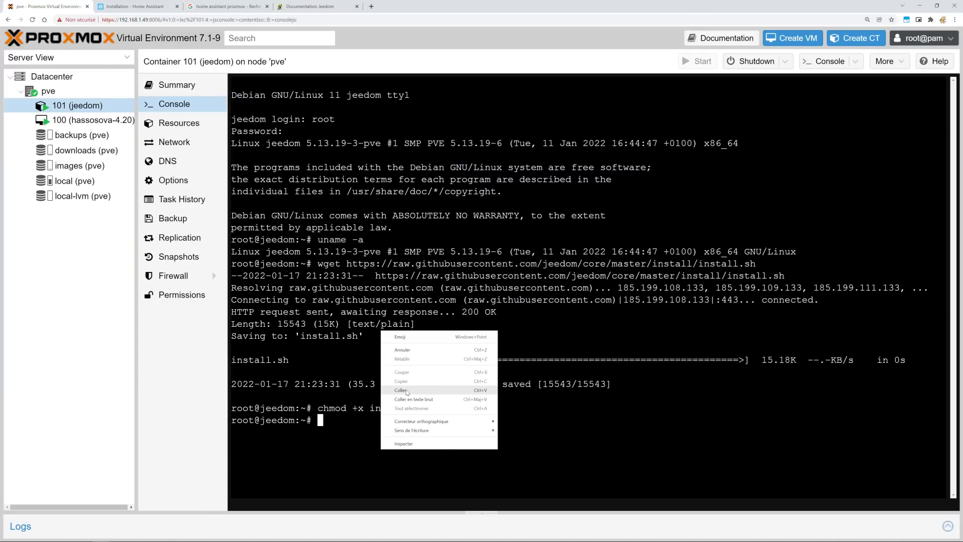
{"action": "left_click", "coordinate": [406, 393]}
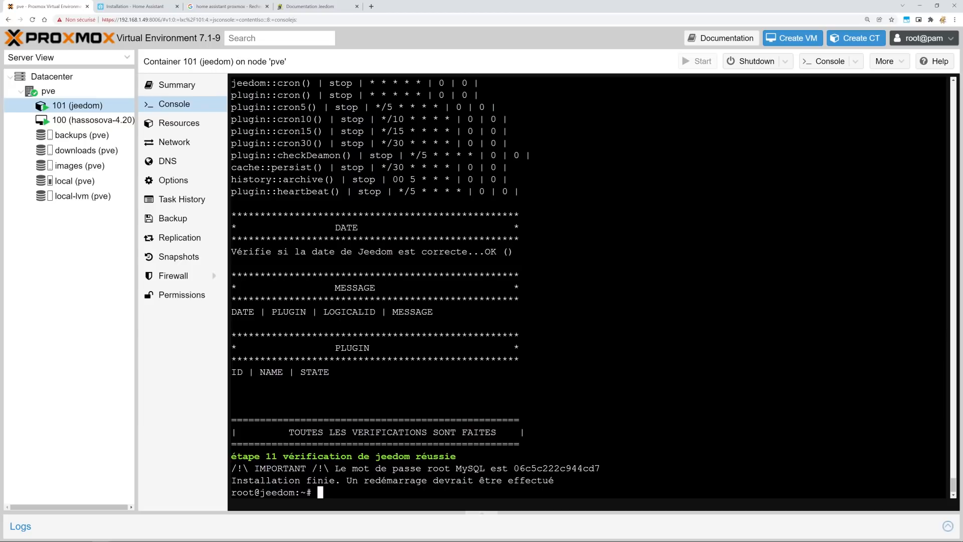
Open the Premiers pas guide in the Jeedom documentation and scroll through the Market signup instructions.
{"action": "left_click", "coordinate": [307, 7]}
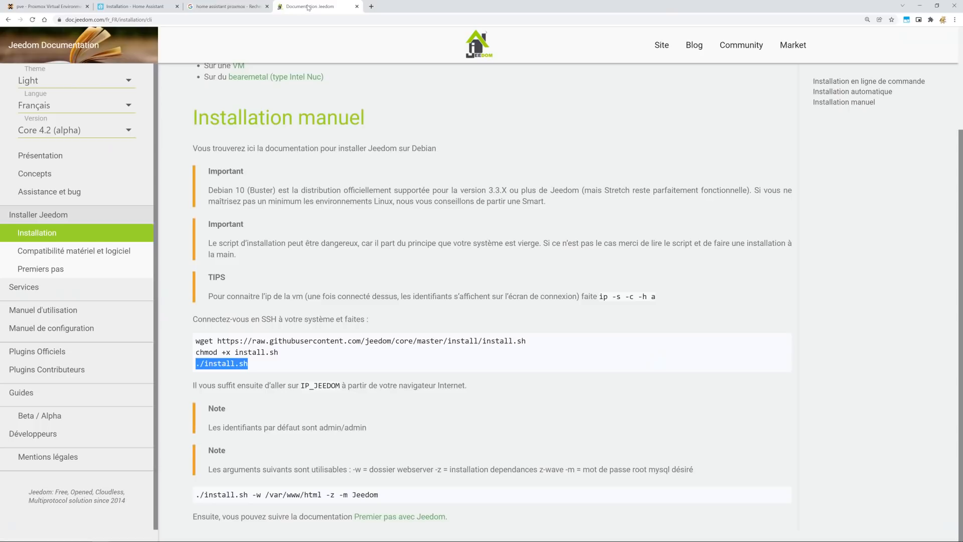
{"action": "left_click", "coordinate": [424, 516]}
{"action": "scroll", "coordinate": [362, 175], "scroll_direction": "down", "scroll_amount": 2}
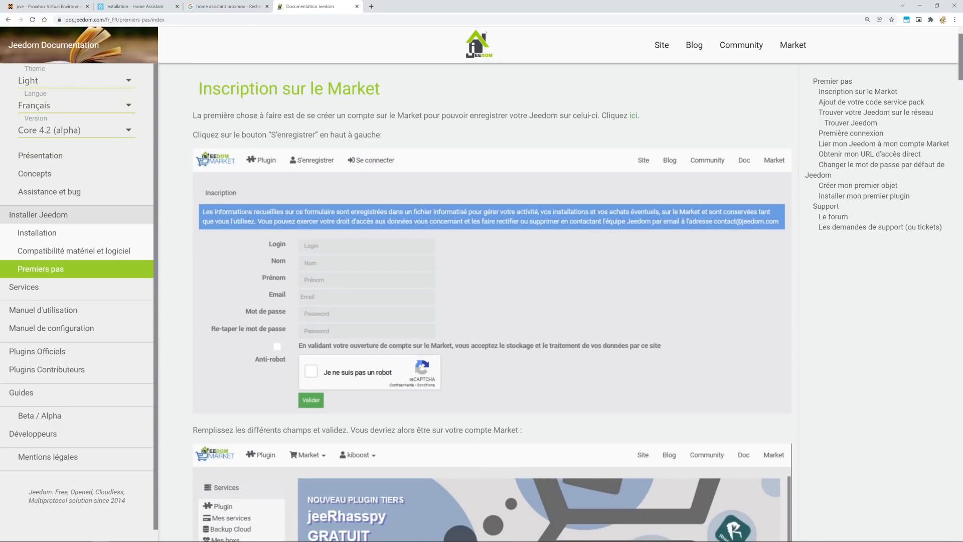
{"action": "scroll", "coordinate": [357, 96], "scroll_direction": "down", "scroll_amount": 14}
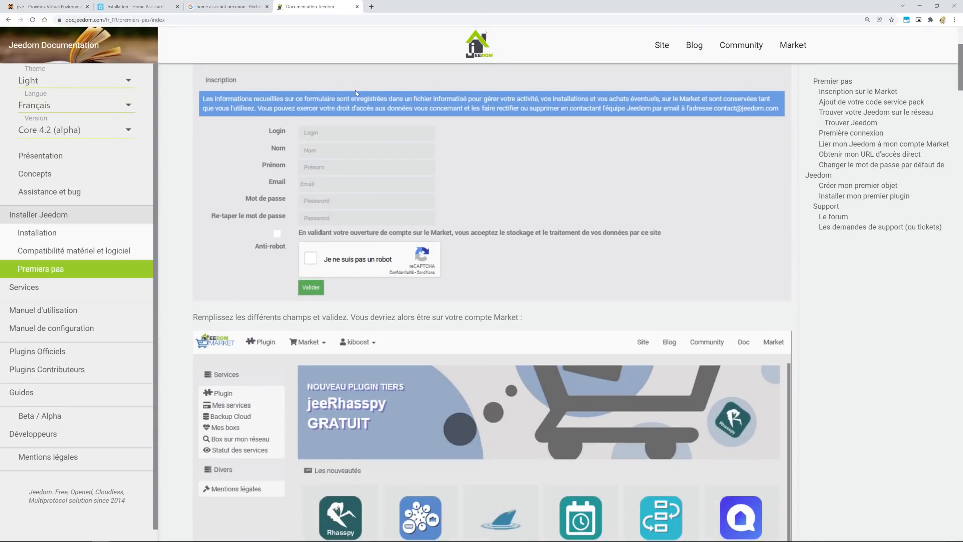
{"action": "scroll", "coordinate": [357, 96], "scroll_direction": "down", "scroll_amount": 4}
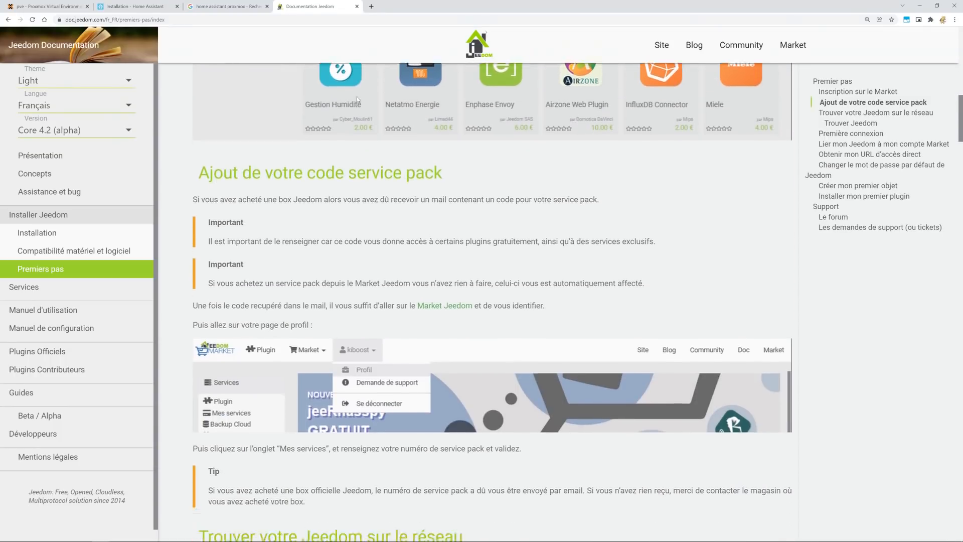
{"action": "scroll", "coordinate": [356, 97], "scroll_direction": "down", "scroll_amount": 3}
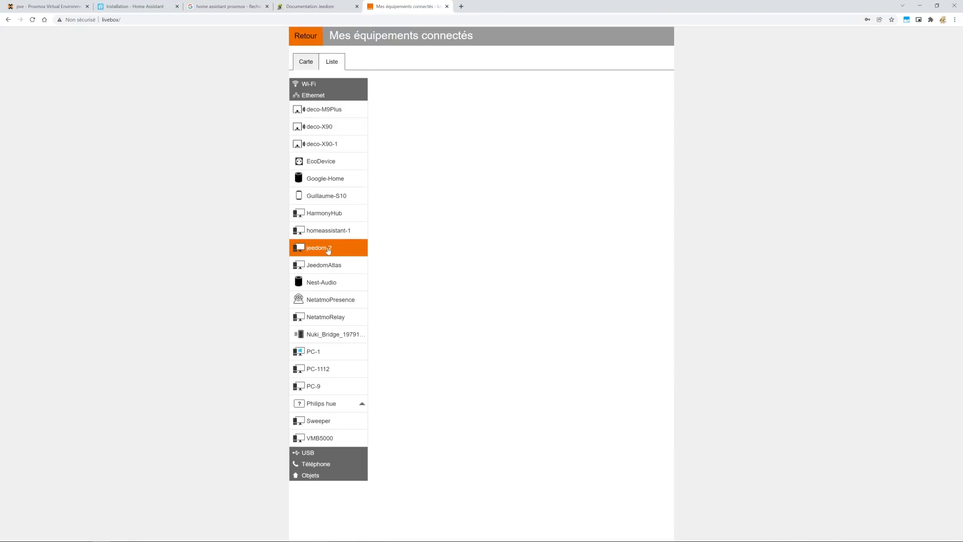
Copy jeedom-2's IP 192.168.1.87 from the Livebox and load it in a new tab.
{"action": "left_click", "coordinate": [329, 249]}
{"action": "left_click_drag", "start_coordinate": [475, 140], "coordinate": [438, 158]}
{"action": "key", "text": "ctrl+c"}
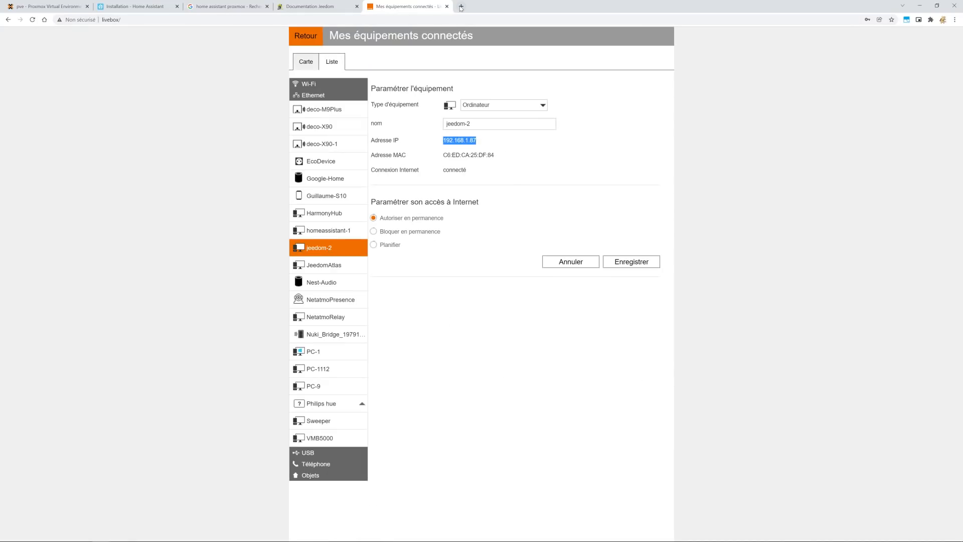
{"action": "left_click", "coordinate": [461, 7]}
{"action": "key", "text": "ctrl+v"}
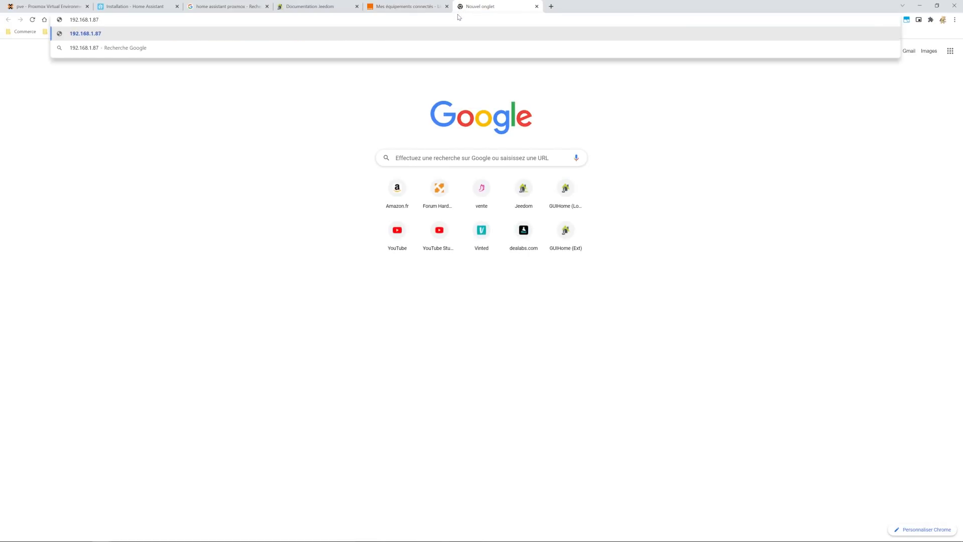
{"action": "key", "text": "Return"}
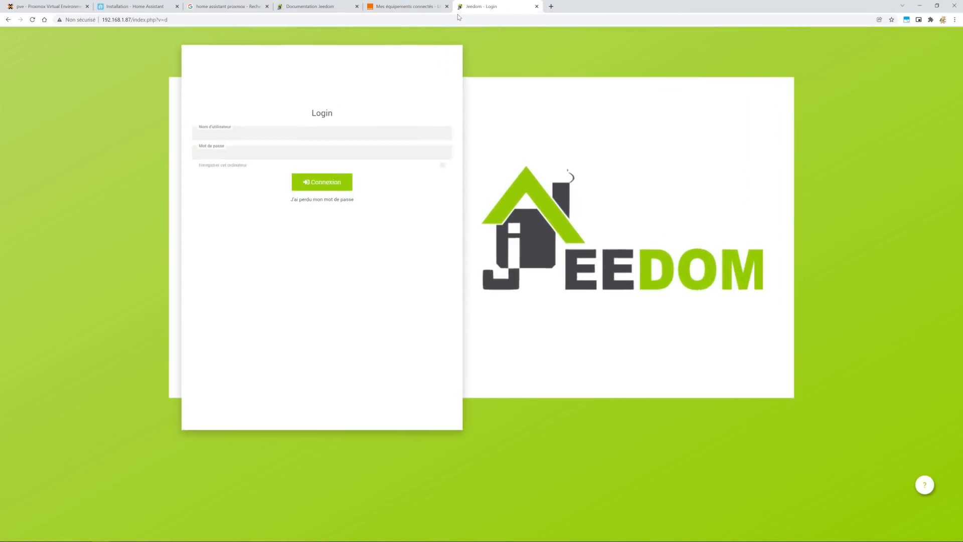
Log in to Jeedom as admin and submit a new admin password.
{"action": "left_click", "coordinate": [201, 121]}
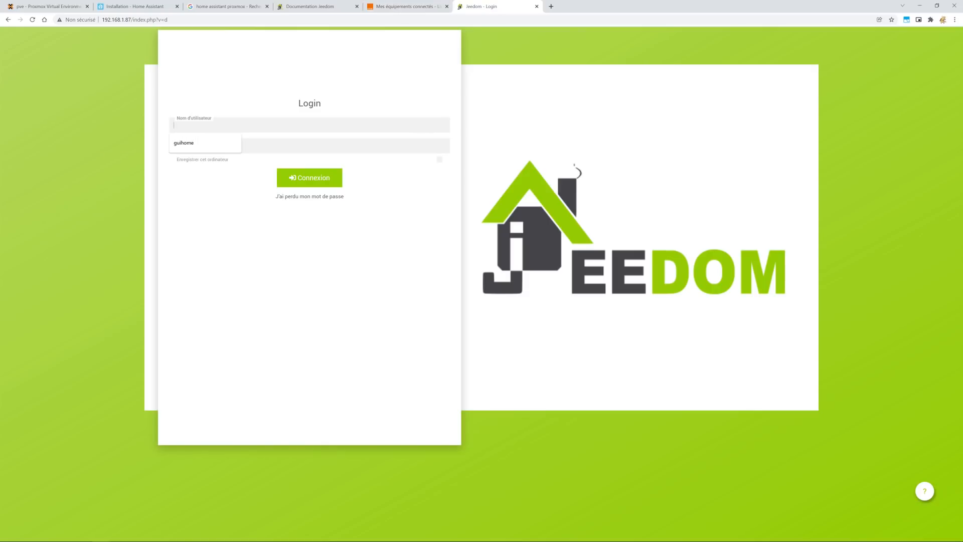
{"action": "type", "text": "admin"}
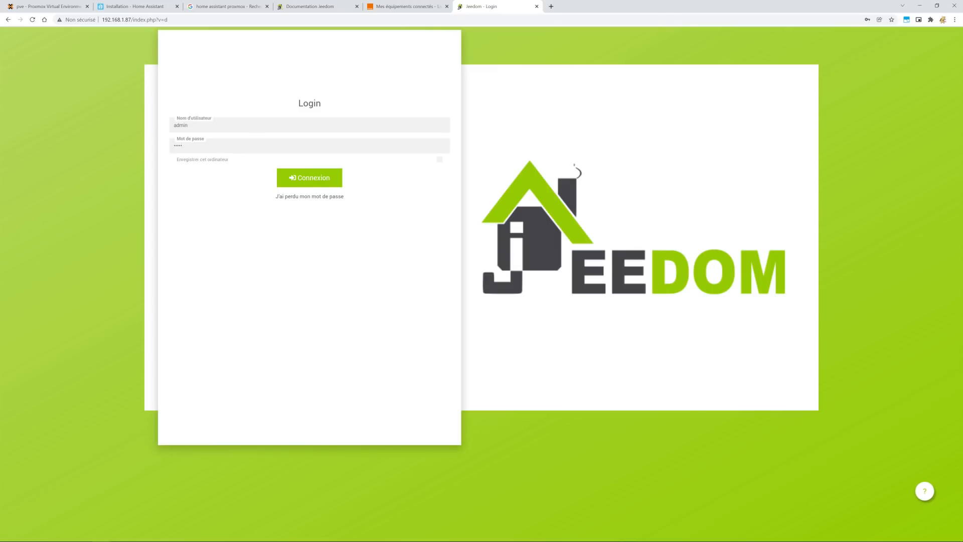
{"action": "left_click", "coordinate": [320, 176]}
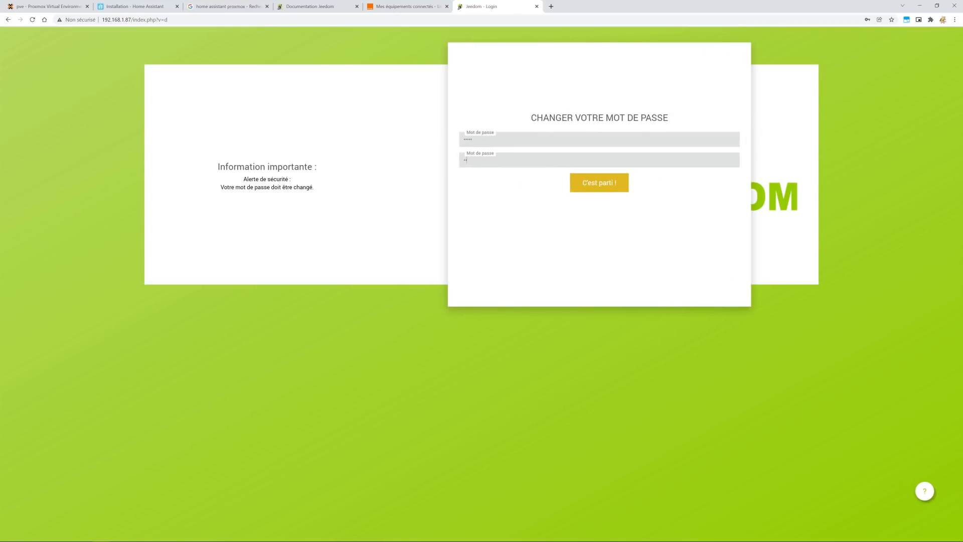
{"action": "key", "text": "Return"}
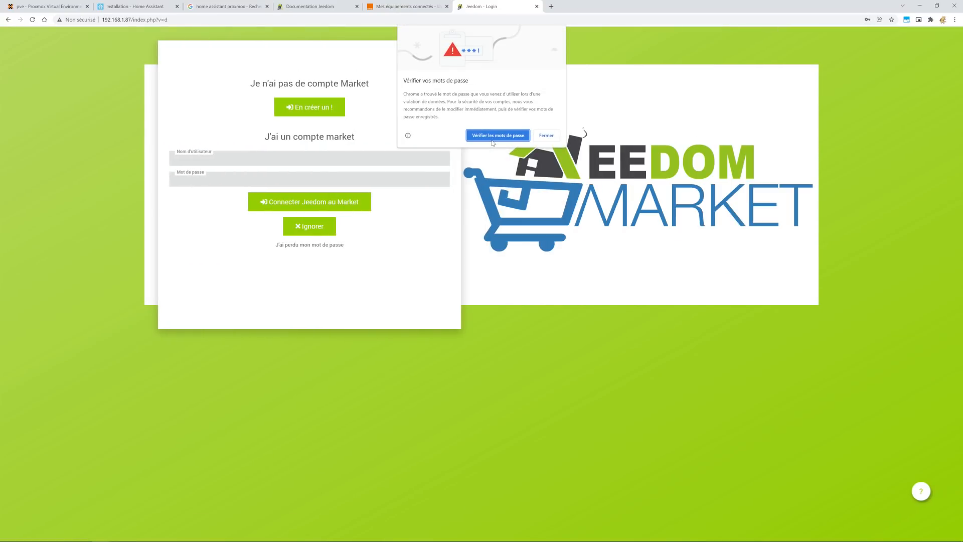
Dismiss the password warning and save-password prompt, then skip the Market account connection.
{"action": "left_click", "coordinate": [546, 135]}
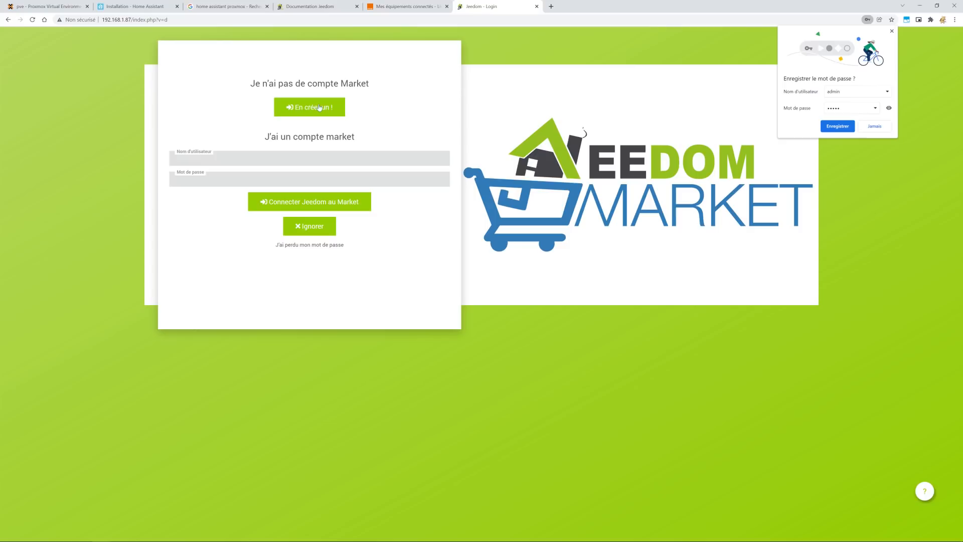
{"action": "left_click", "coordinate": [316, 158]}
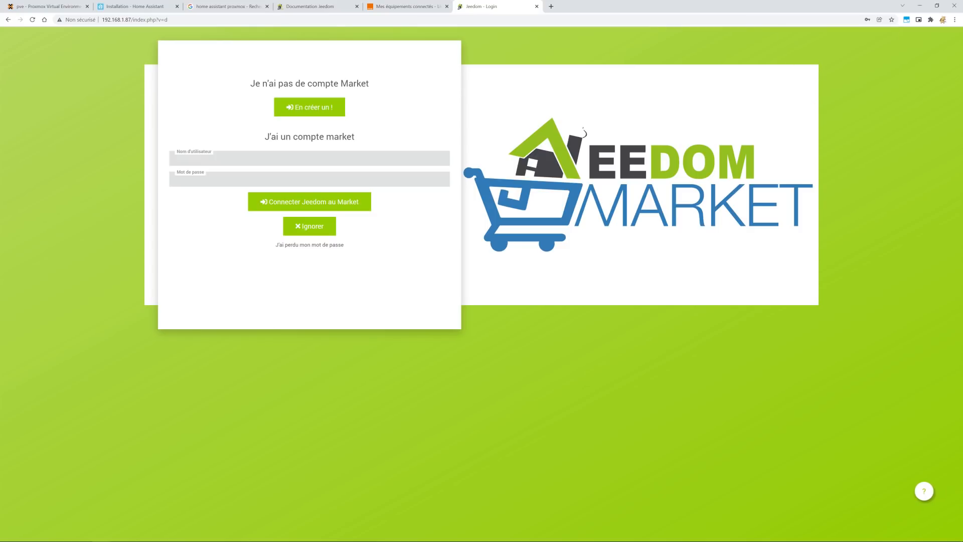
{"action": "left_click", "coordinate": [317, 228]}
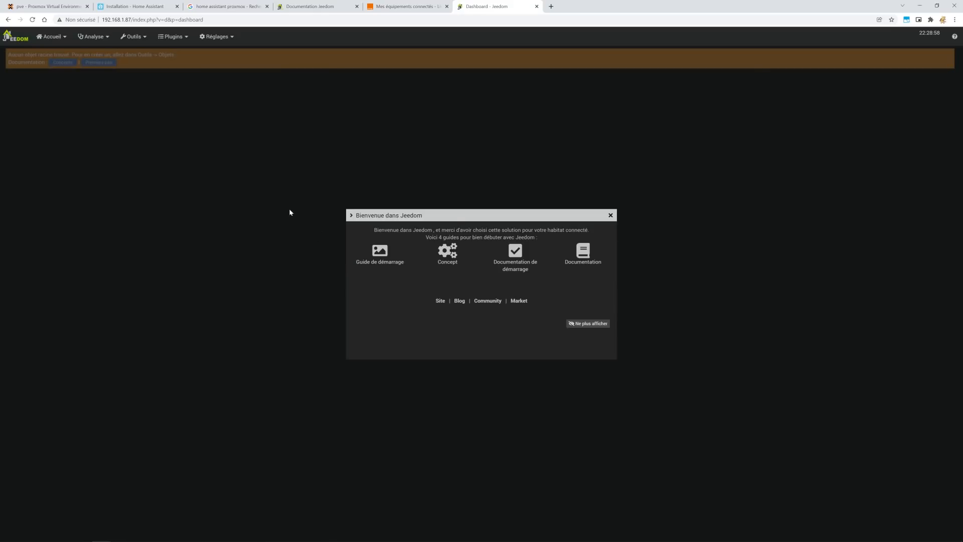
Close the welcome dialog and check the installed version 4.1.28 under Réglages > À propos.
{"action": "left_click", "coordinate": [610, 216]}
{"action": "left_click", "coordinate": [228, 37]}
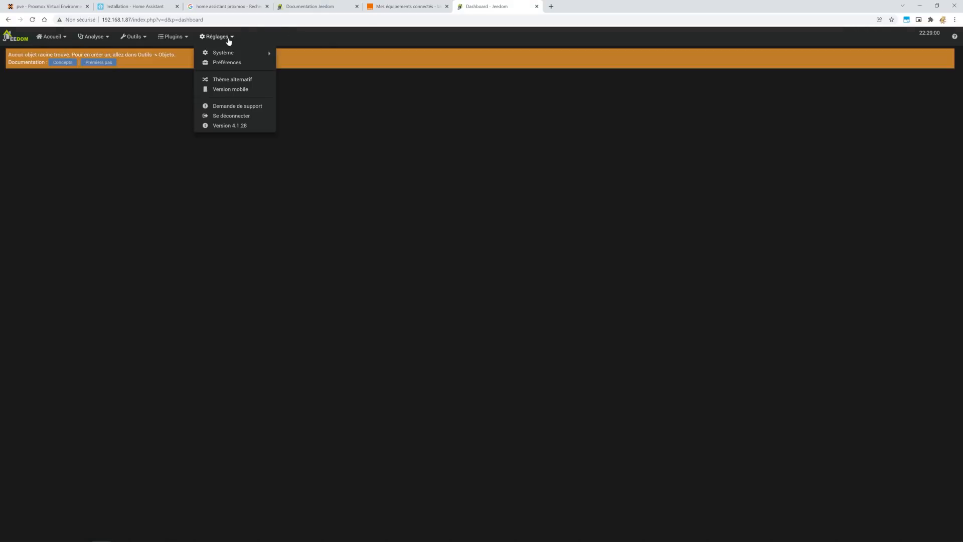
{"action": "left_click", "coordinate": [239, 126]}
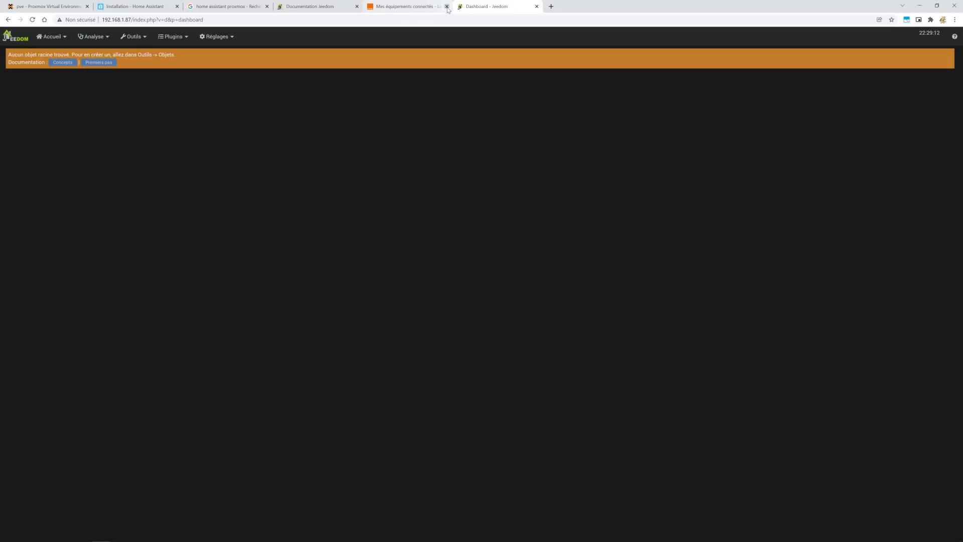
{"action": "left_click", "coordinate": [447, 6]}
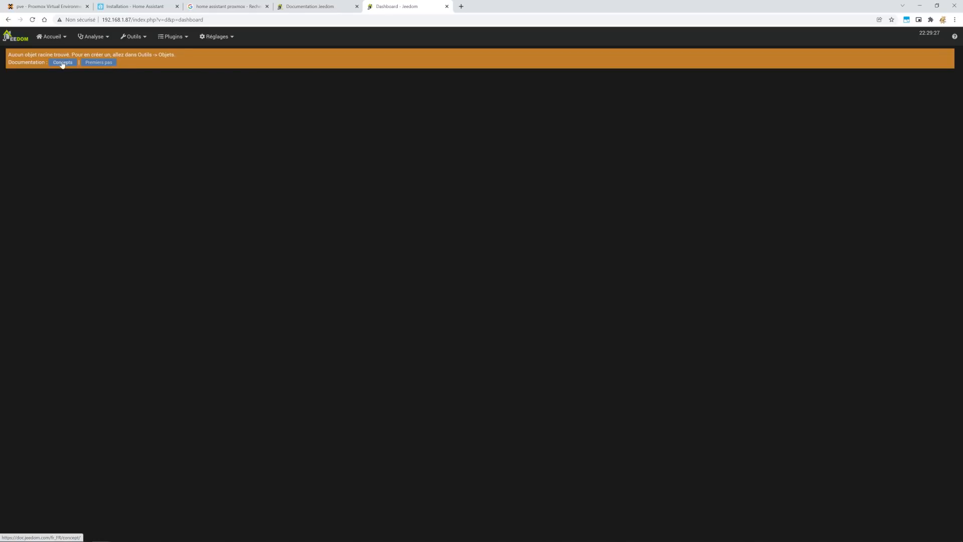
Look over the plugin menu and container console, then bring up Réglages > Système.
{"action": "left_click", "coordinate": [174, 37]}
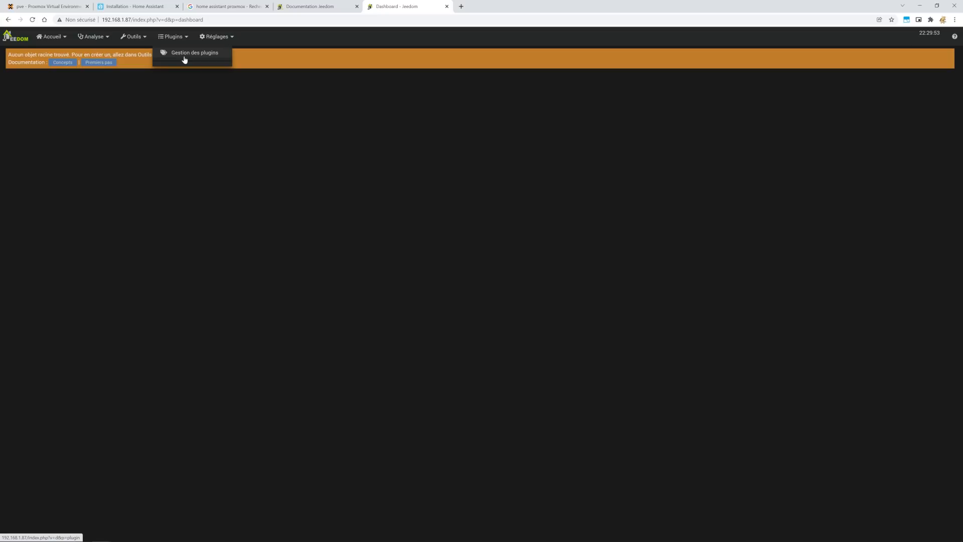
{"action": "mouse_move", "coordinate": [217, 36]}
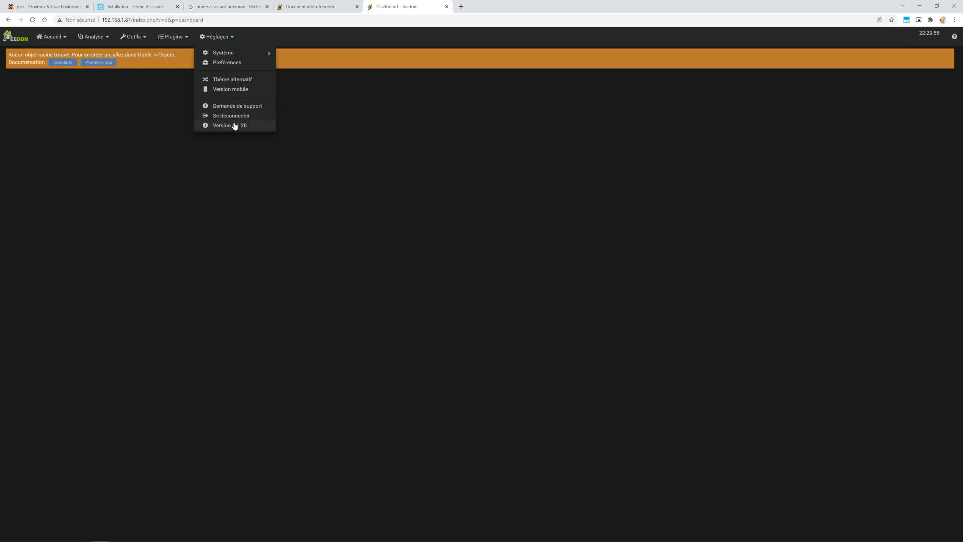
{"action": "left_click", "coordinate": [45, 6]}
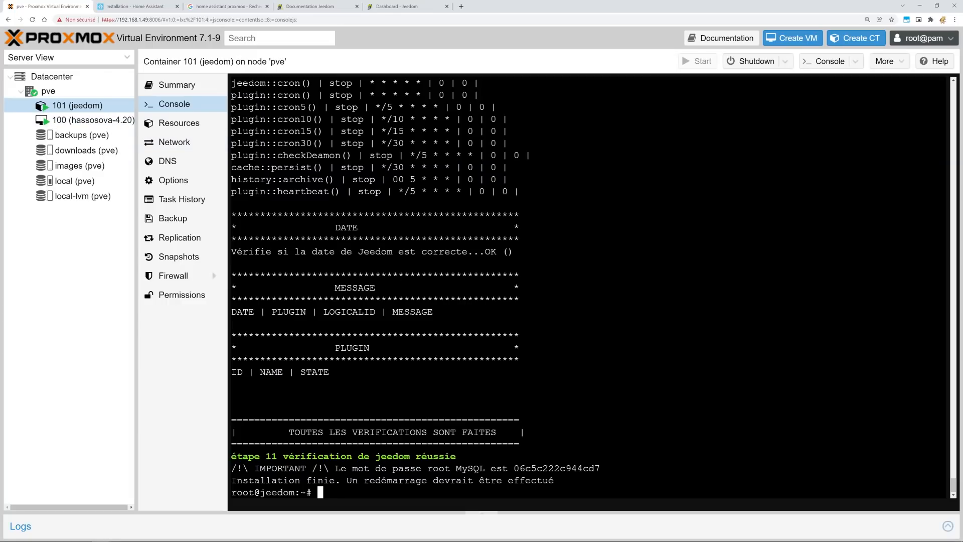
{"action": "left_click", "coordinate": [396, 7]}
{"action": "left_click", "coordinate": [217, 37]}
{"action": "mouse_move", "coordinate": [238, 52]}
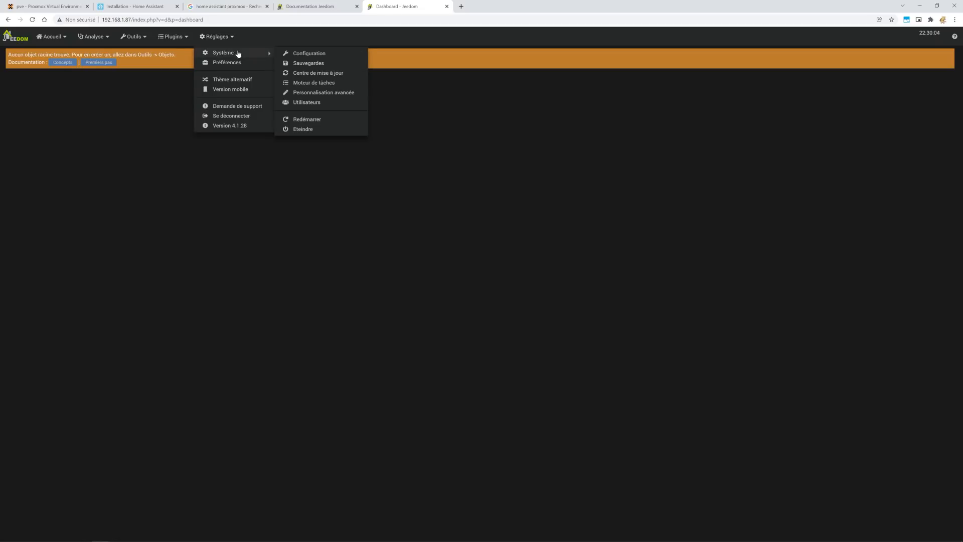
Set Version du core to Beta under Mises à jour/Market in the configuration and save.
{"action": "left_click", "coordinate": [331, 57]}
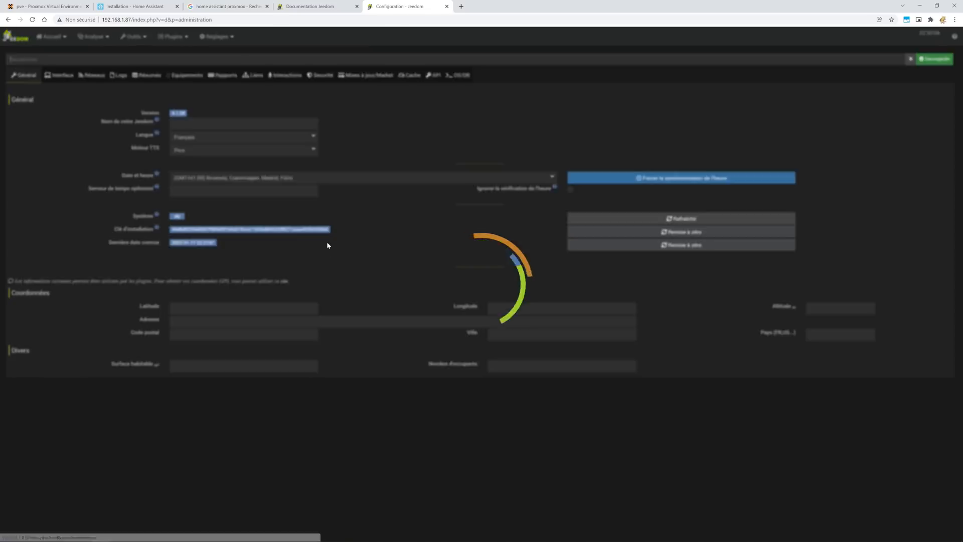
{"action": "left_click", "coordinate": [360, 77]}
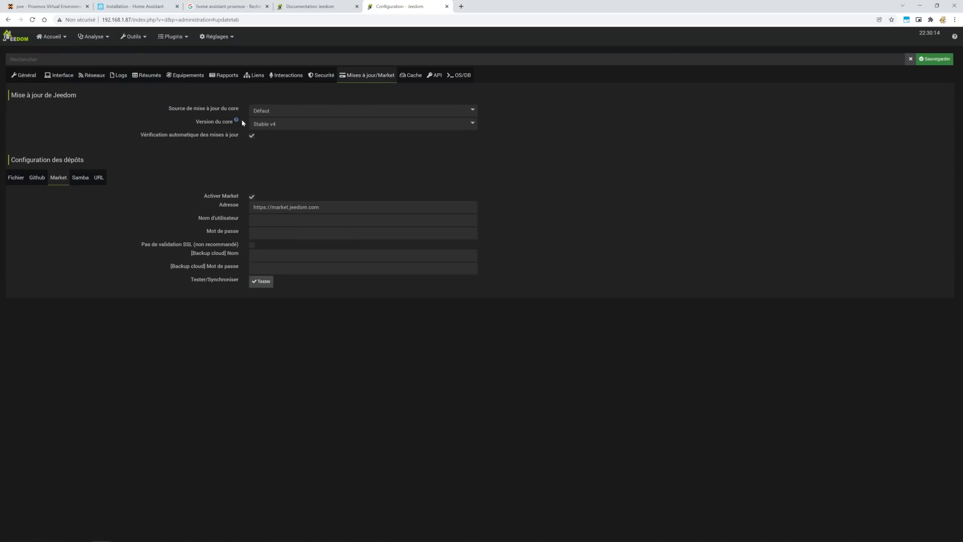
{"action": "left_click", "coordinate": [287, 126]}
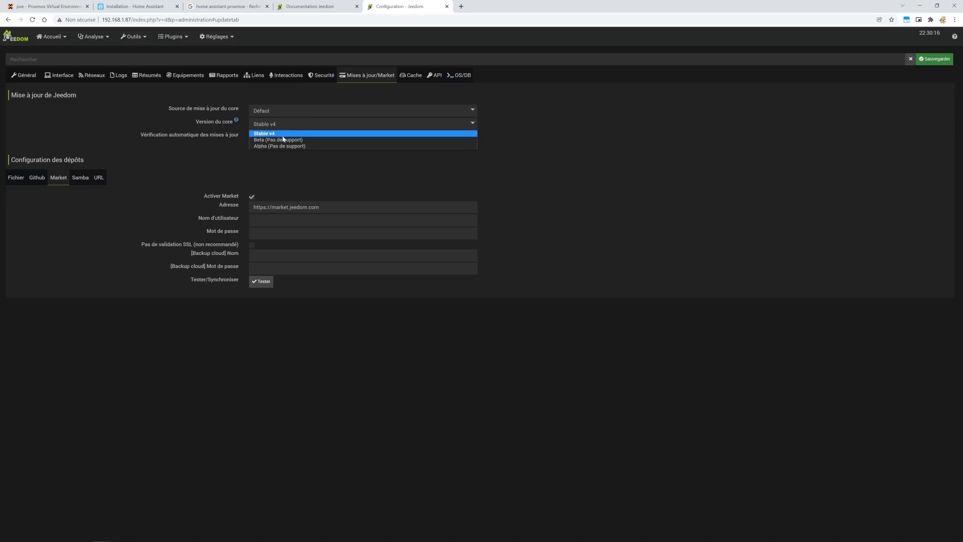
{"action": "left_click", "coordinate": [274, 141]}
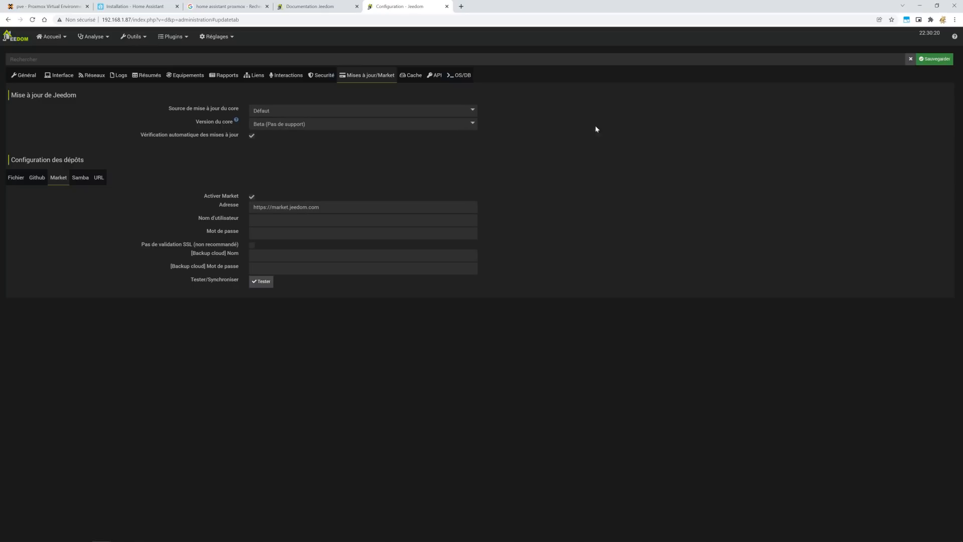
{"action": "left_click", "coordinate": [920, 61]}
Open the Centre de mise à jour showing core 4.2.7 available.
{"action": "left_click", "coordinate": [216, 37]}
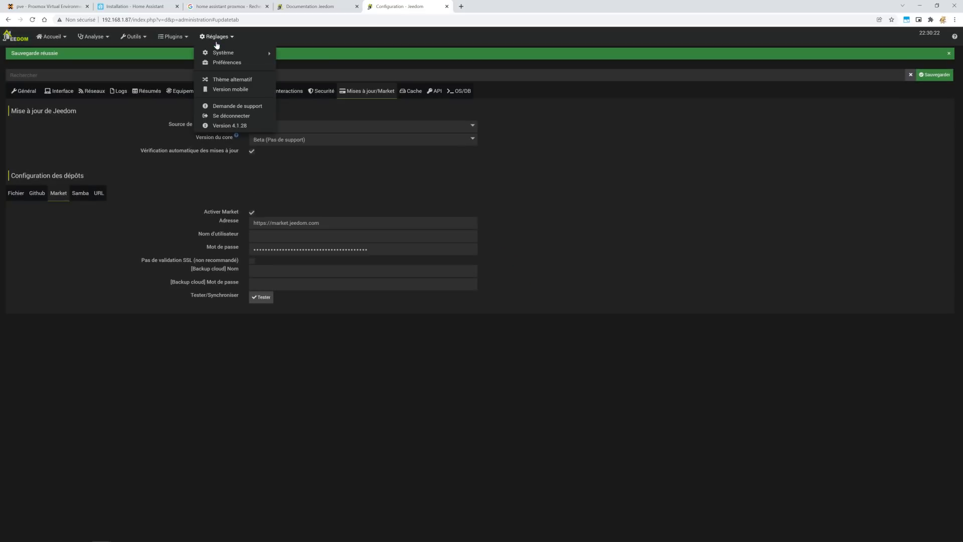
{"action": "mouse_move", "coordinate": [221, 53]}
{"action": "left_click", "coordinate": [327, 74]}
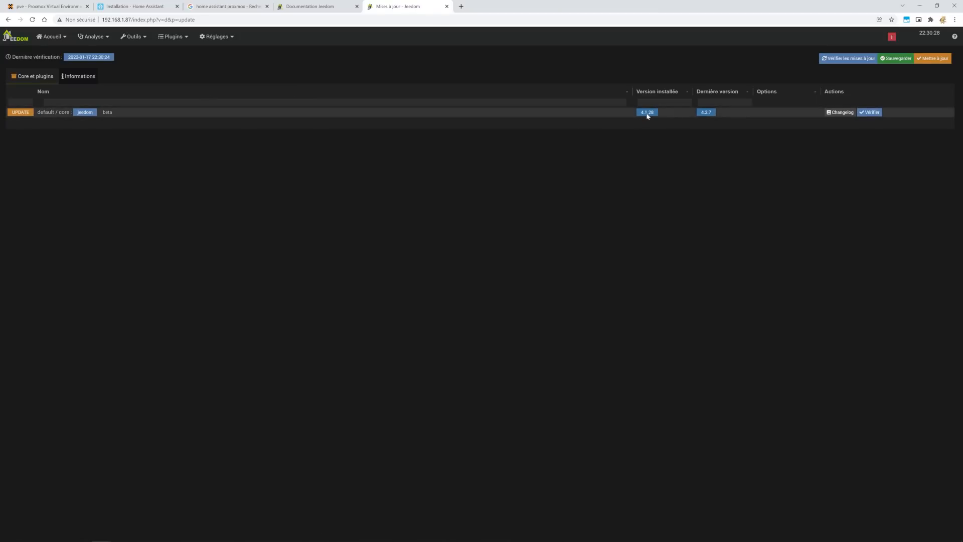
Launch the core update to 4.2.7, follow its log, and reload the page when finished.
{"action": "left_click", "coordinate": [940, 59]}
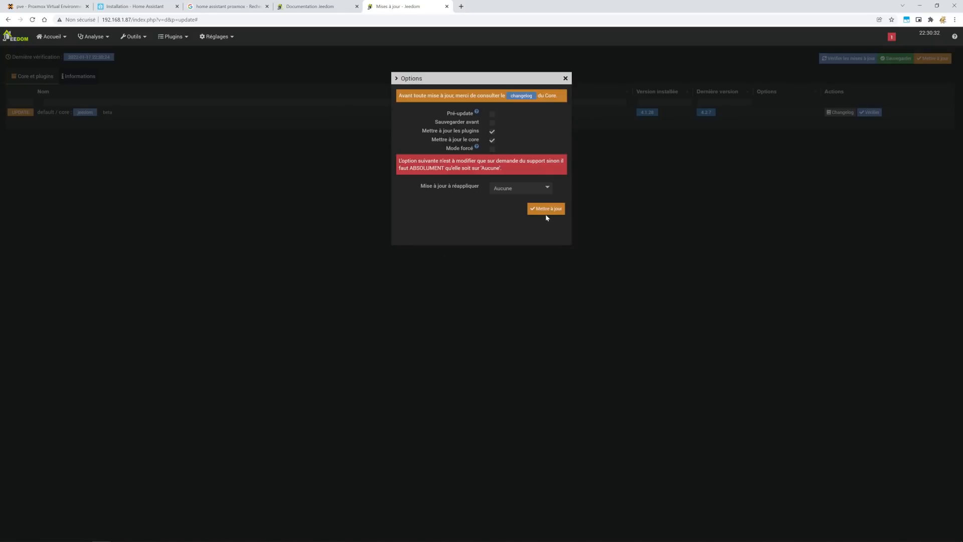
{"action": "left_click", "coordinate": [546, 209]}
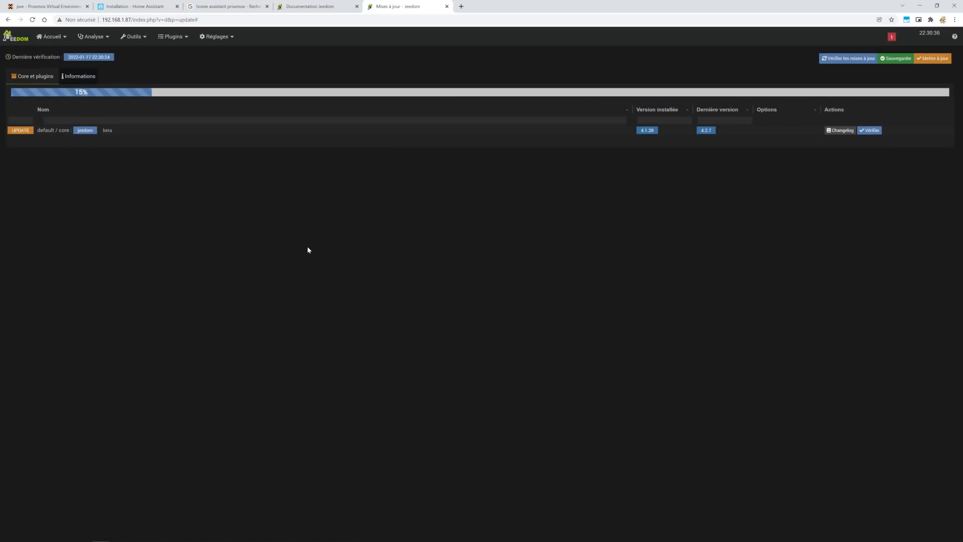
{"action": "left_click", "coordinate": [87, 77]}
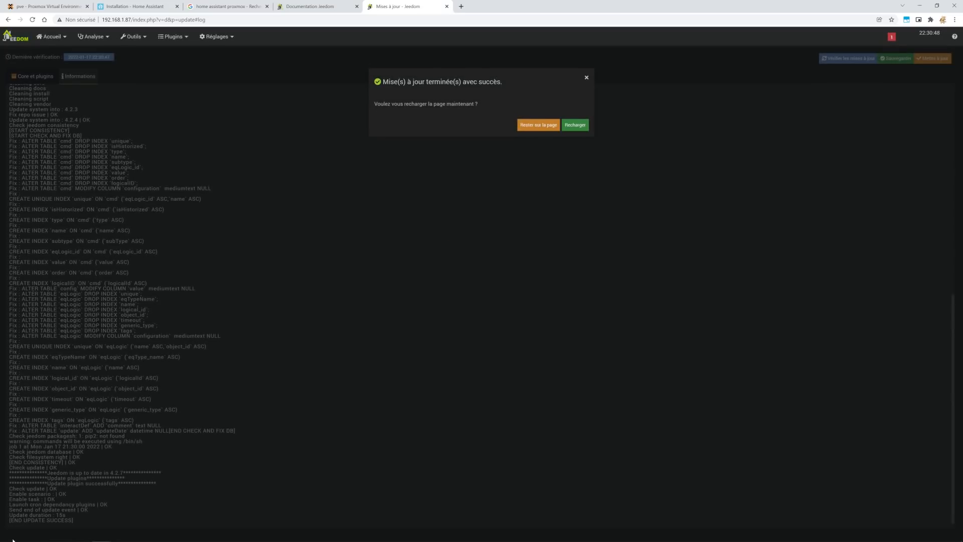
{"action": "left_click", "coordinate": [574, 125]}
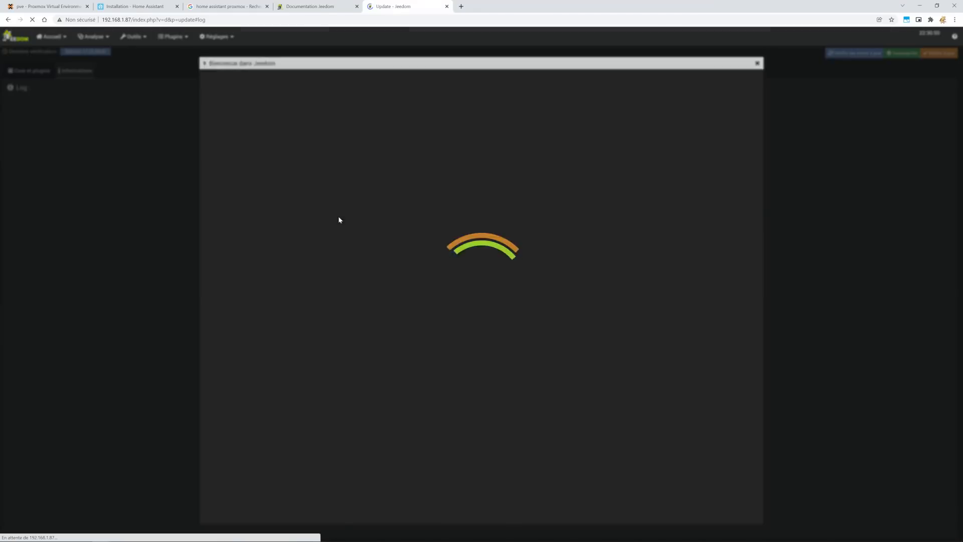
Confirm version 4.2.7 under Réglages, close the welcome dialog, and return to the dashboard.
{"action": "left_click", "coordinate": [222, 38]}
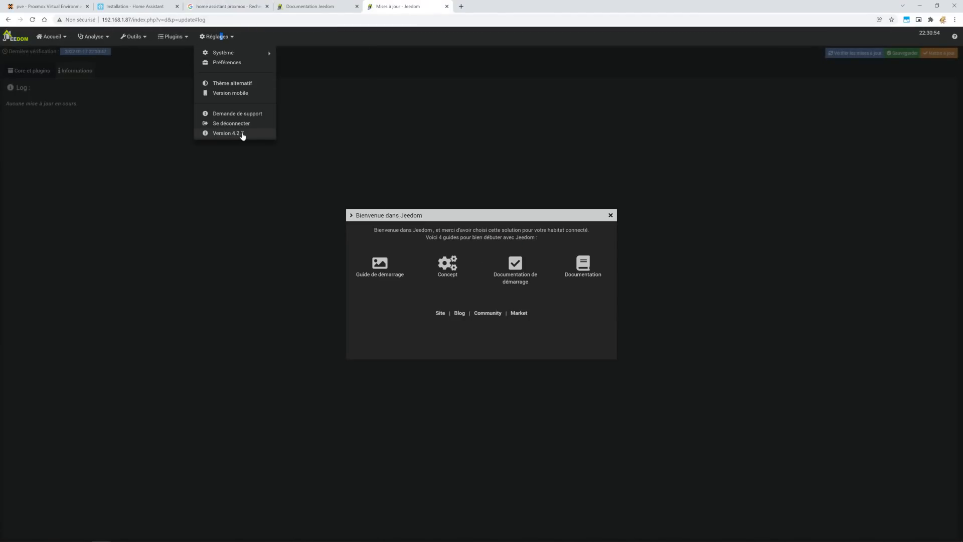
{"action": "left_click", "coordinate": [606, 215]}
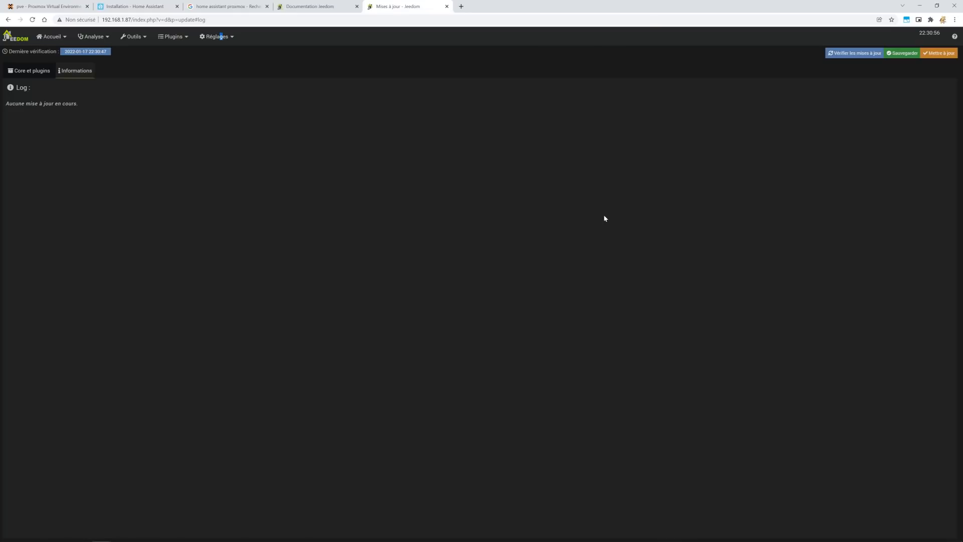
{"action": "left_click", "coordinate": [17, 39]}
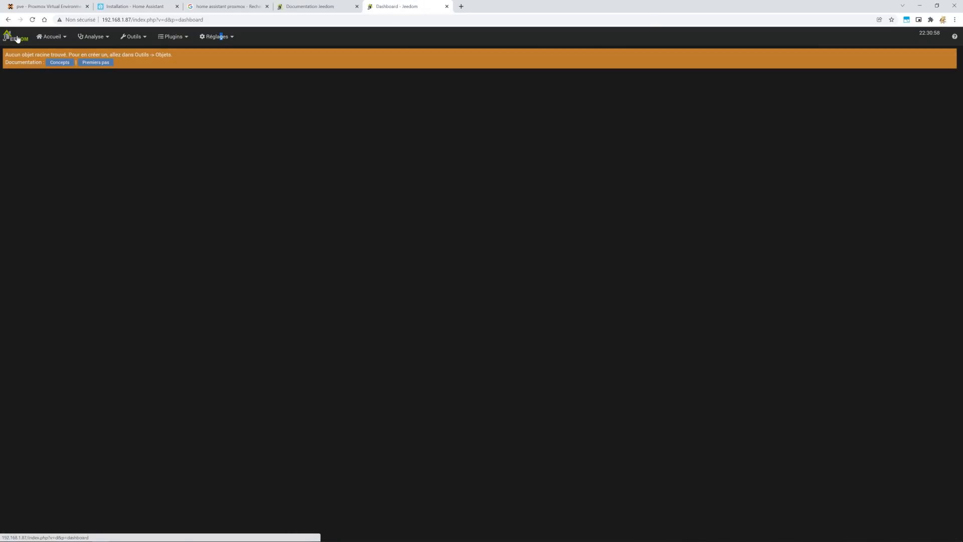
Check the container 101 console in Proxmox, then return to the Jeedom dashboard tab.
{"action": "left_click", "coordinate": [21, 6]}
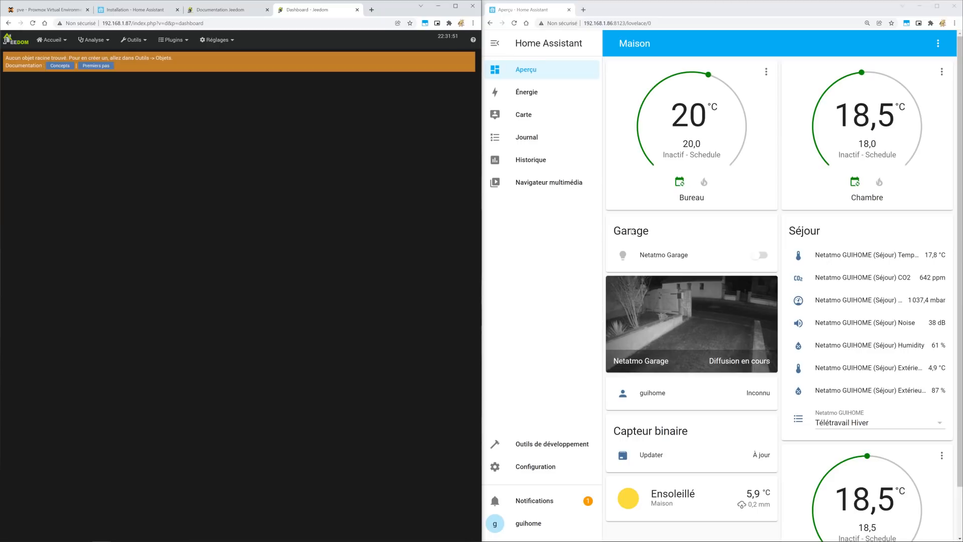
{"action": "left_click", "coordinate": [33, 6]}
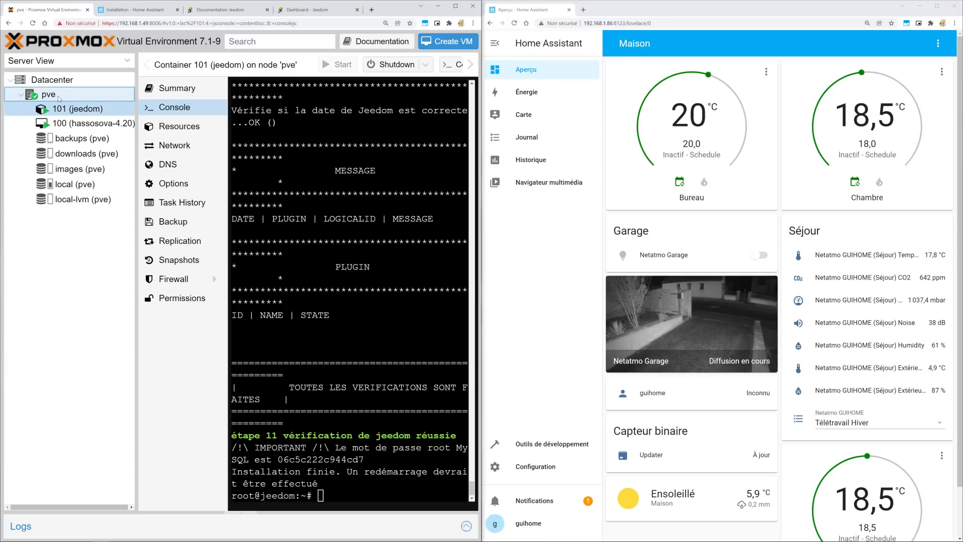
{"action": "left_click", "coordinate": [311, 10]}
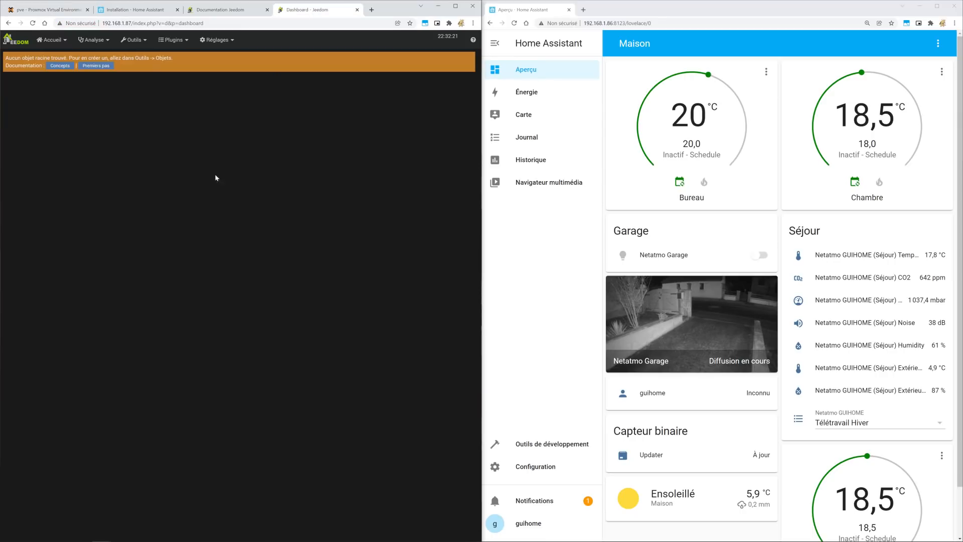